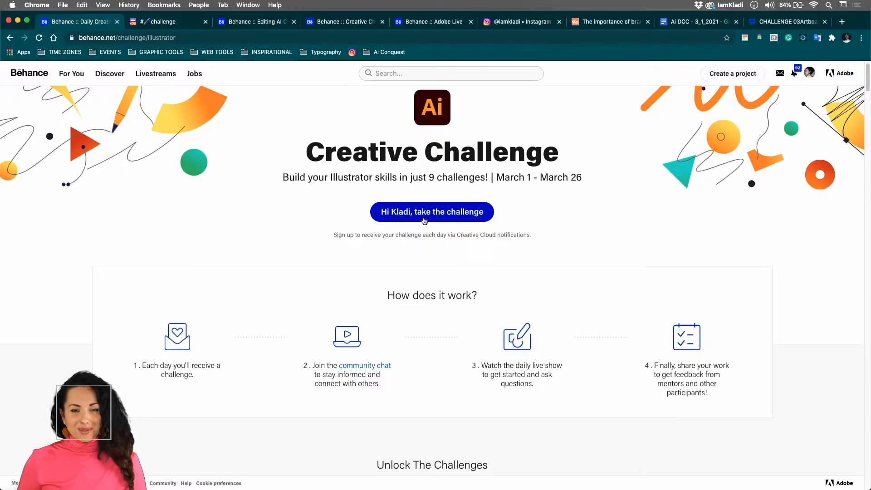
# - Find the Repeat Patterns challenge of March 5, 2021 and open its Get Started files page
pyautogui.scroll(-5, 423, 269)
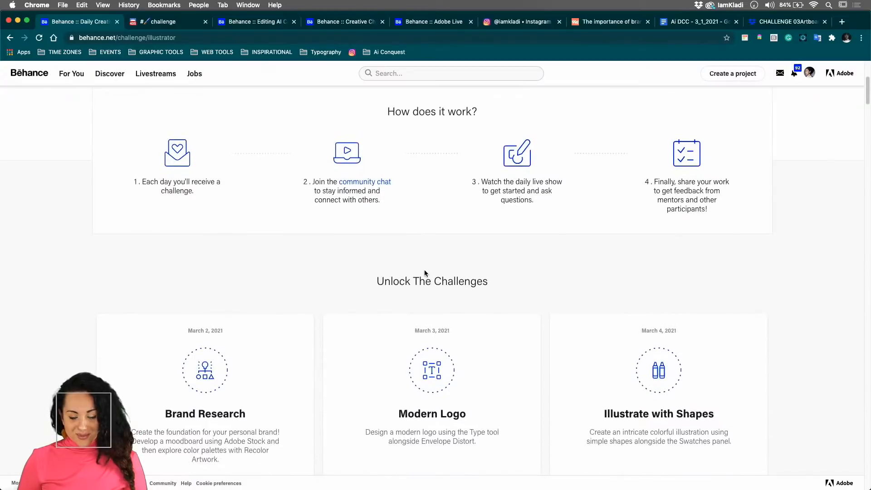
pyautogui.scroll(-6, 425, 272)
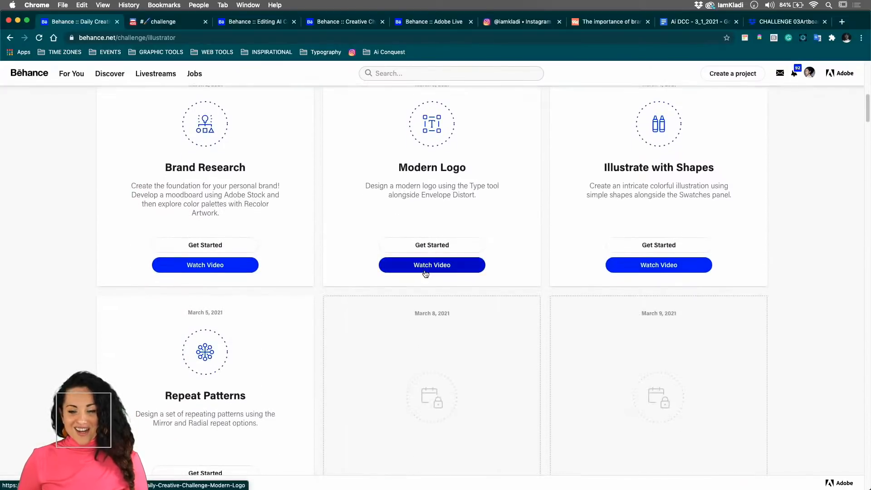
pyautogui.scroll(-2, 425, 273)
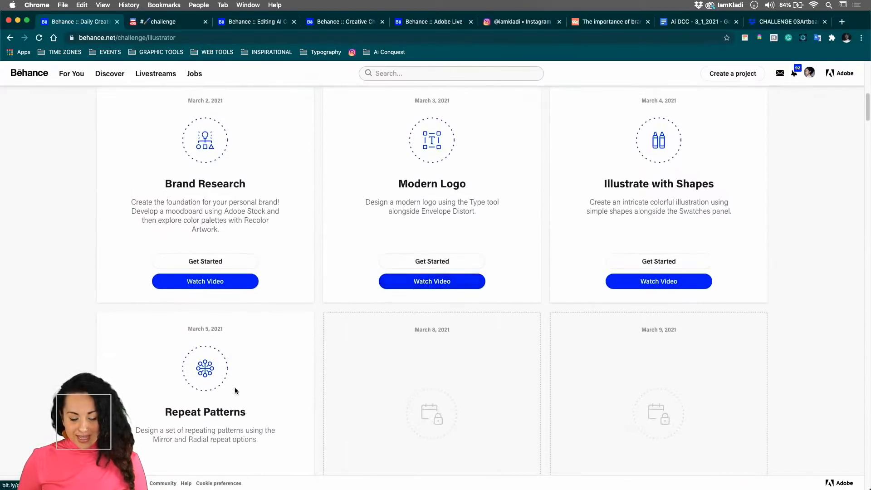
pyautogui.scroll(-2, 234, 389)
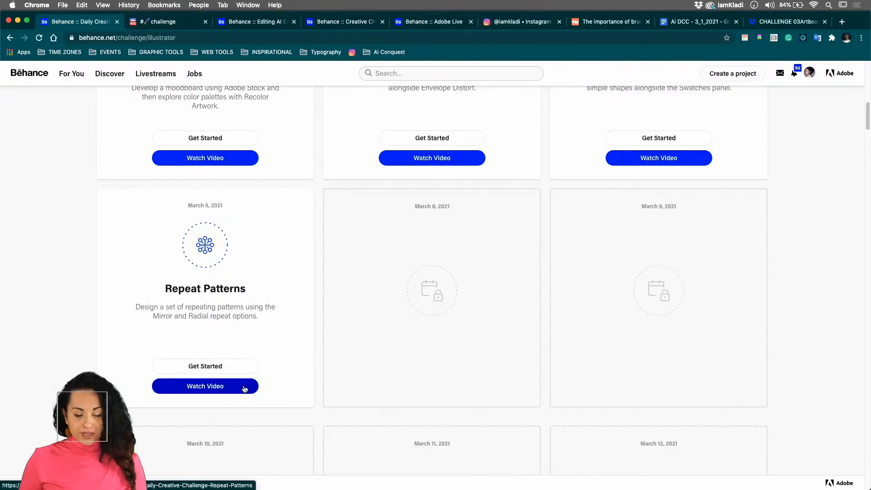
pyautogui.keyDown('super'); pyautogui.click(232, 369); pyautogui.keyUp('super')
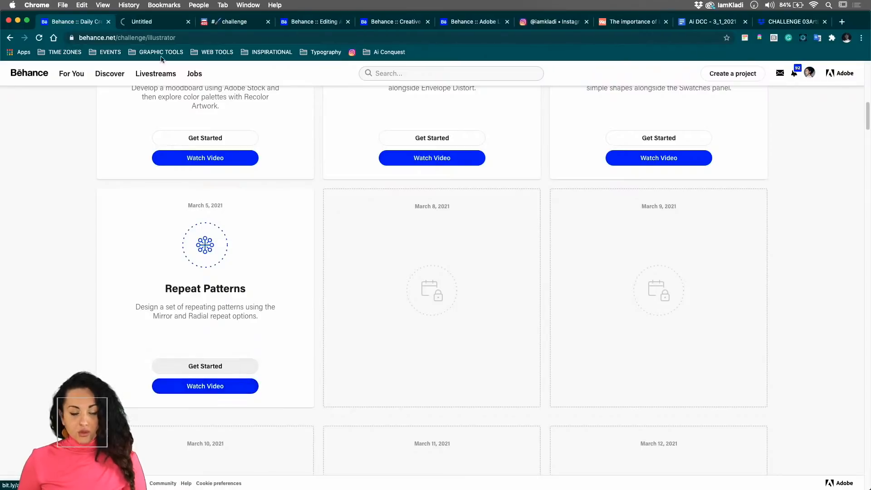
pyautogui.click(151, 23)
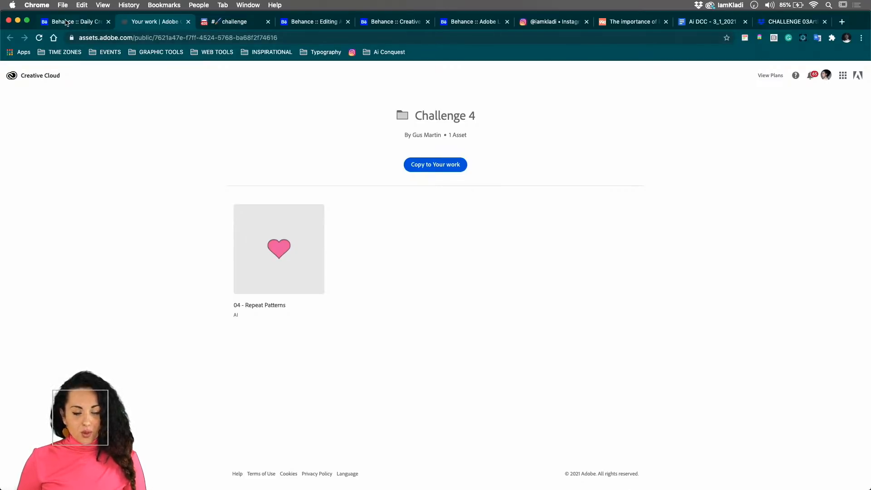
# - Return to the Behance challenge page and locate the community chat link in the How does it work? section
pyautogui.click(81, 21)
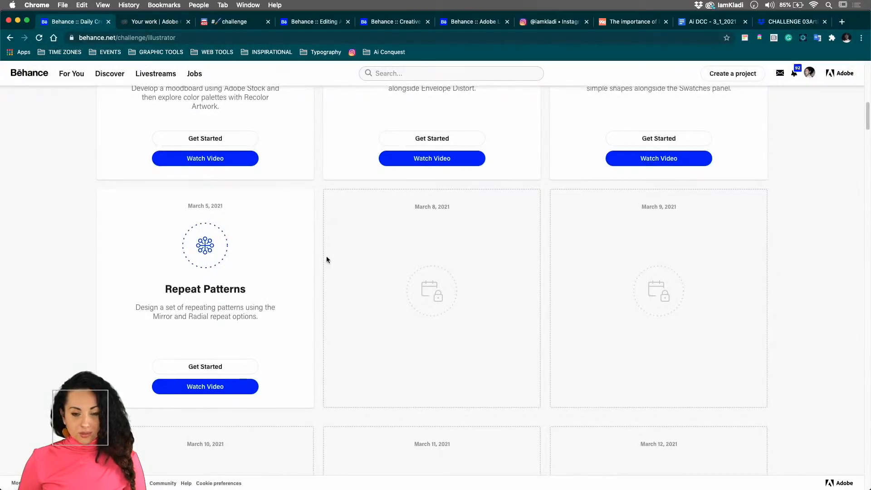
pyautogui.scroll(4, 325, 256)
pyautogui.scroll(4, 327, 259)
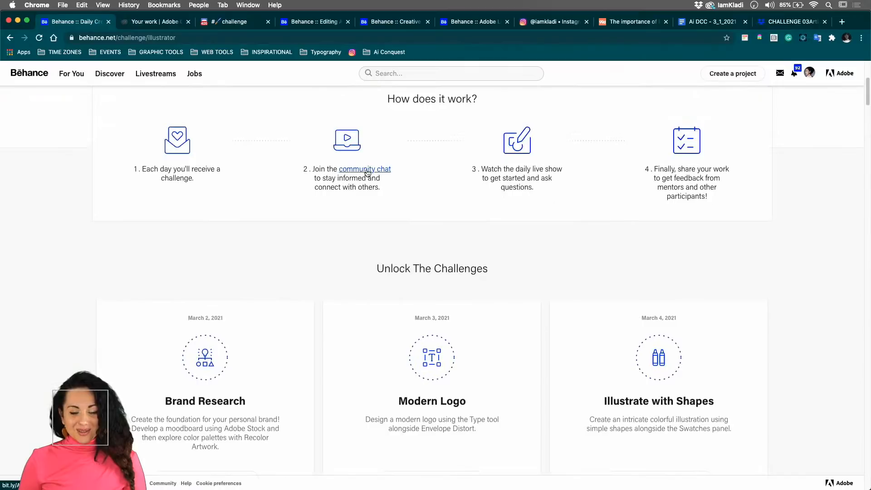
# - Switch to the Discord challenge channel, decline the audio device change, and look through the Adobe Illustrator server's channel list
pyautogui.click(243, 23)
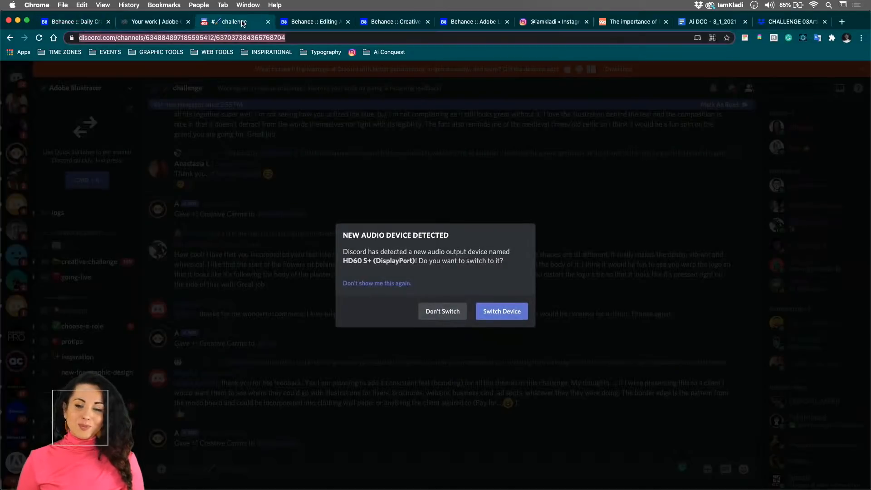
pyautogui.click(428, 312)
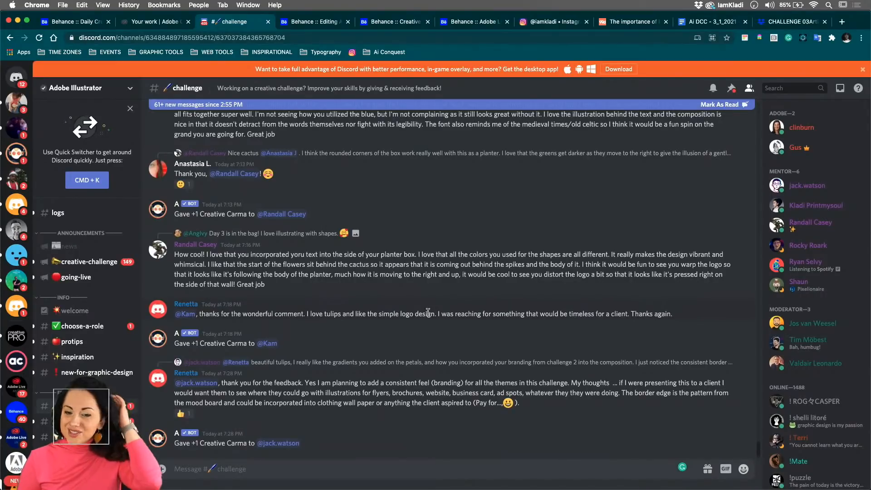
pyautogui.scroll(-5, 54, 437)
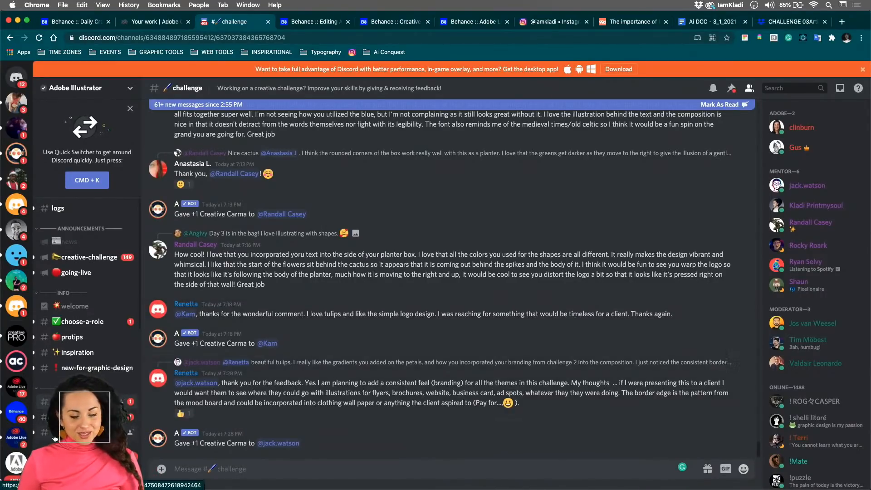
pyautogui.scroll(-1, 54, 438)
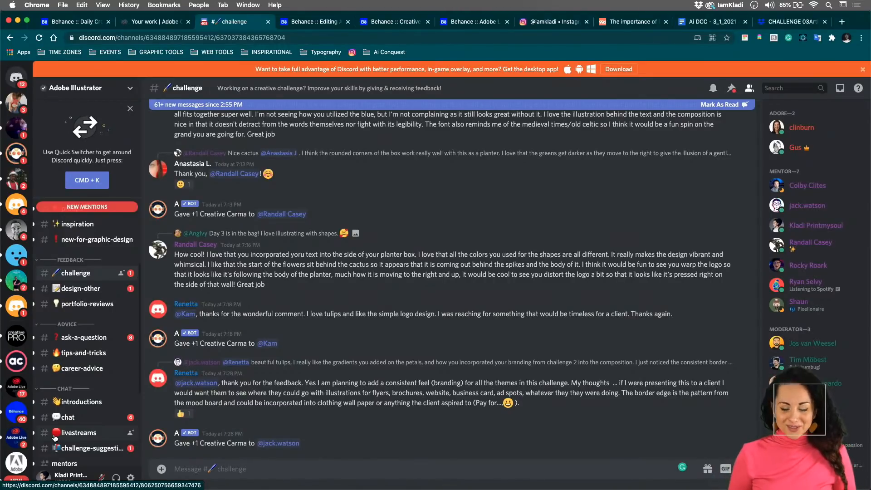
# - Switch to Adobe Illustrator 2021 and show the heart artboard of 04 – Repeat Patterns.ai enlarged in the middle of the canvas
pyautogui.hotkey('ctrl', 'Up')
pyautogui.click(356, 375)
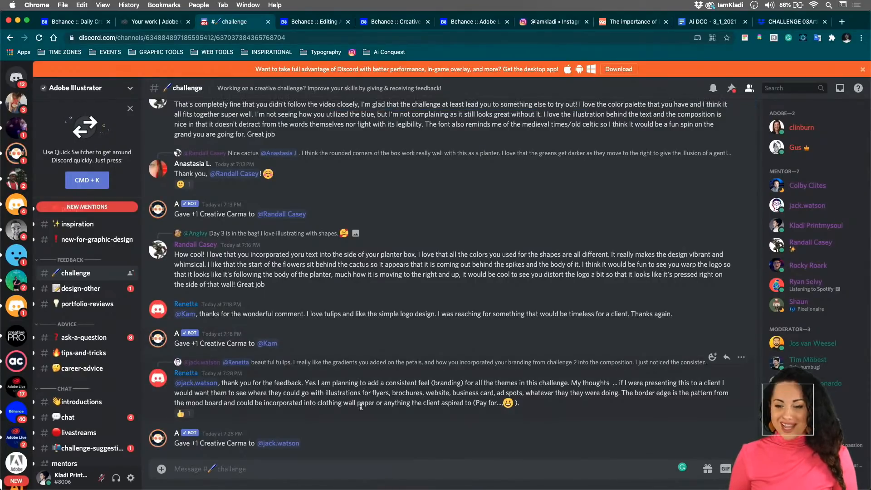
pyautogui.moveTo(320, 487)
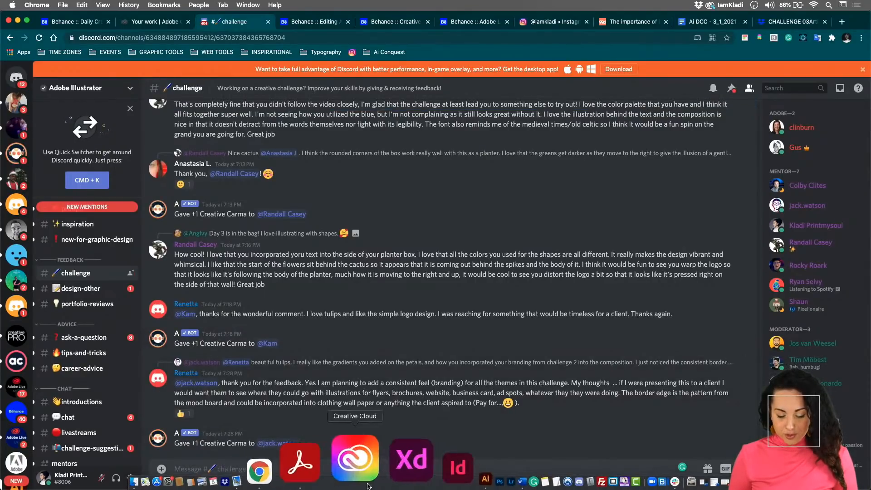
pyautogui.click(389, 458)
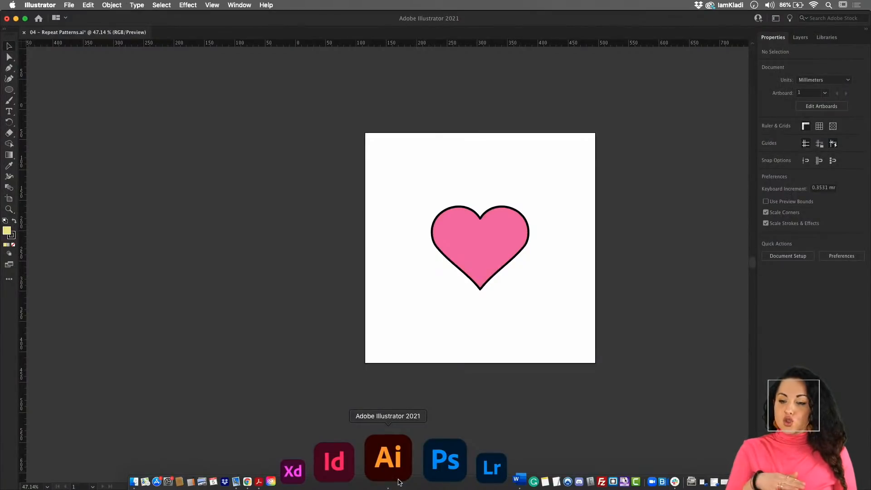
pyautogui.scroll(4, 493, 368)
pyautogui.hscroll(4, 494, 368)
pyautogui.scroll(2, 494, 369)
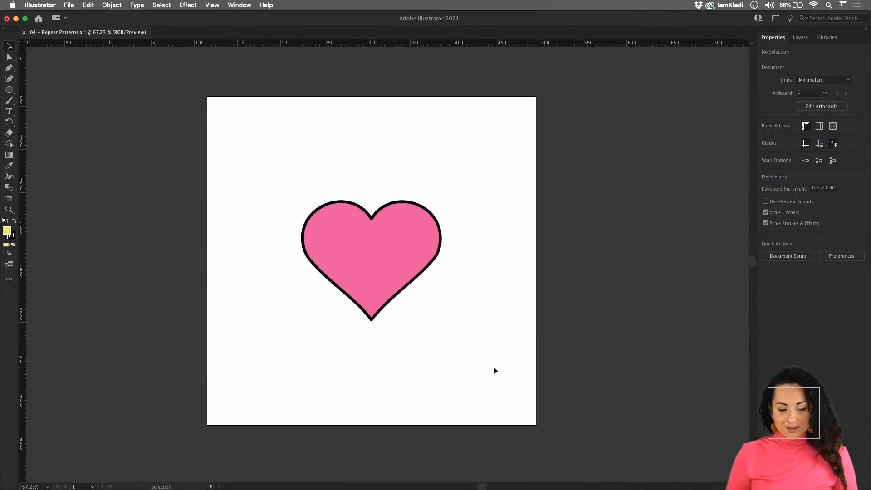
pyautogui.hscroll(2, 493, 368)
pyautogui.scroll(1, 494, 367)
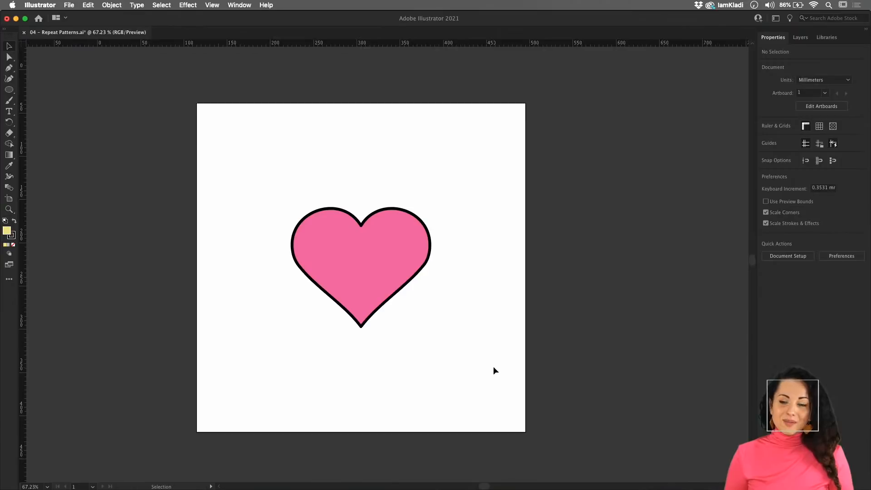
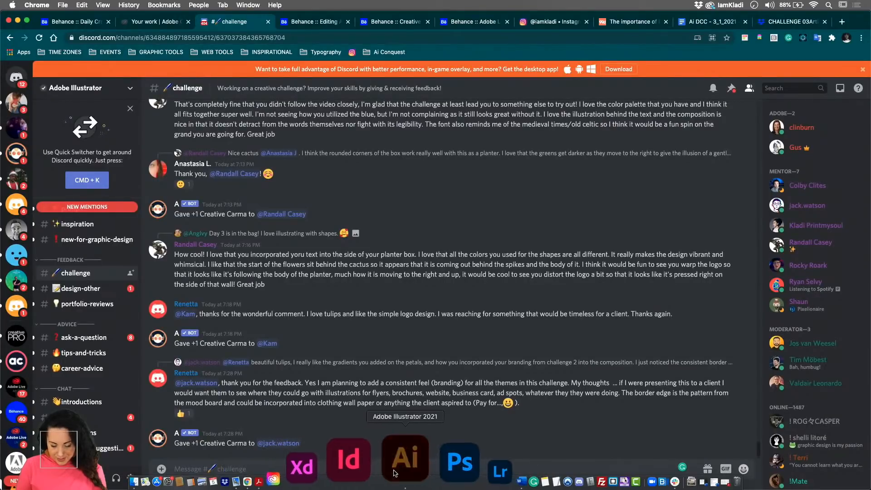
# - Switch to Adobe Illustrator 2021 and select the pink heart group on the artboard
pyautogui.click(400, 469)
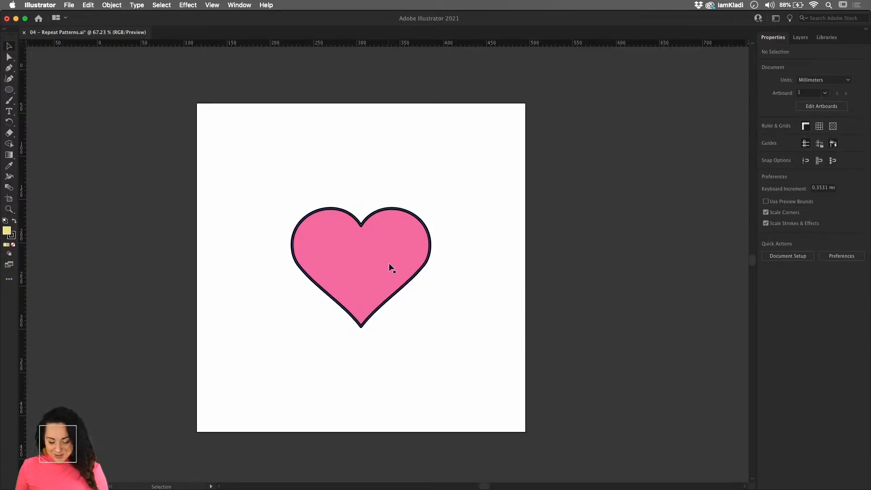
pyautogui.moveTo(395, 264); pyautogui.dragTo(397, 305)
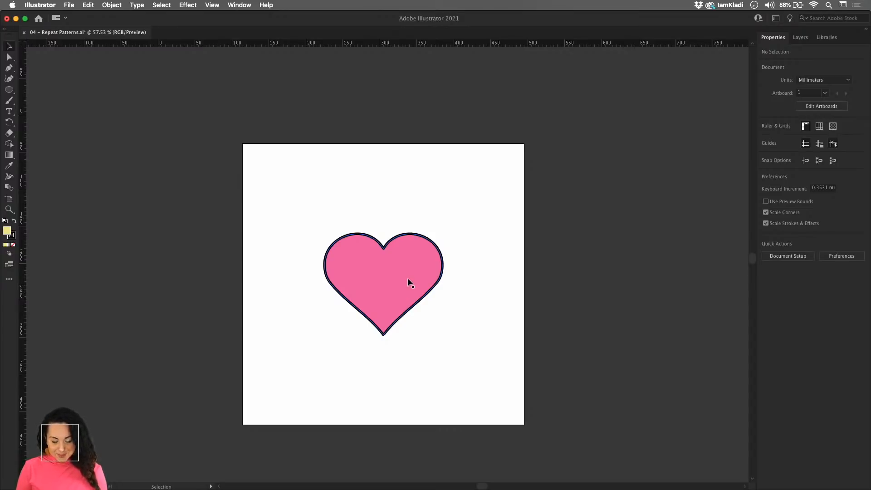
pyautogui.scroll(5, 408, 278)
pyautogui.moveTo(408, 277); pyautogui.dragTo(420, 254)
pyautogui.scroll(-2, 418, 231)
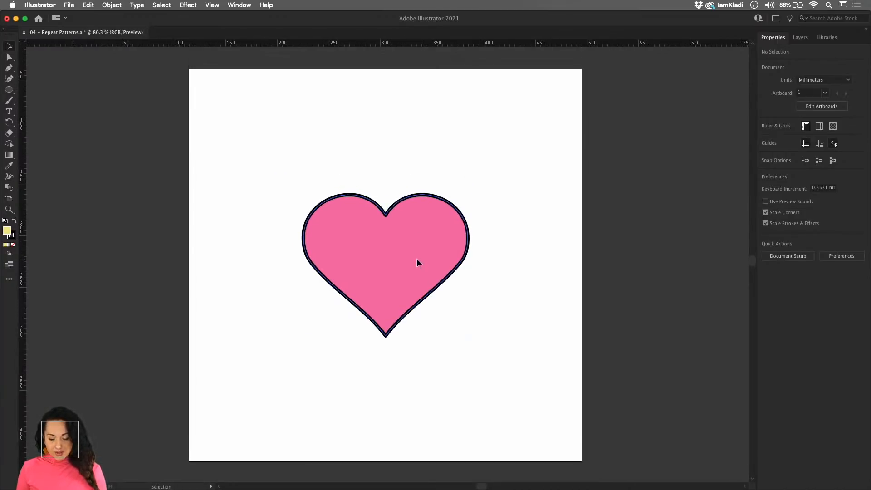
pyautogui.click(417, 262)
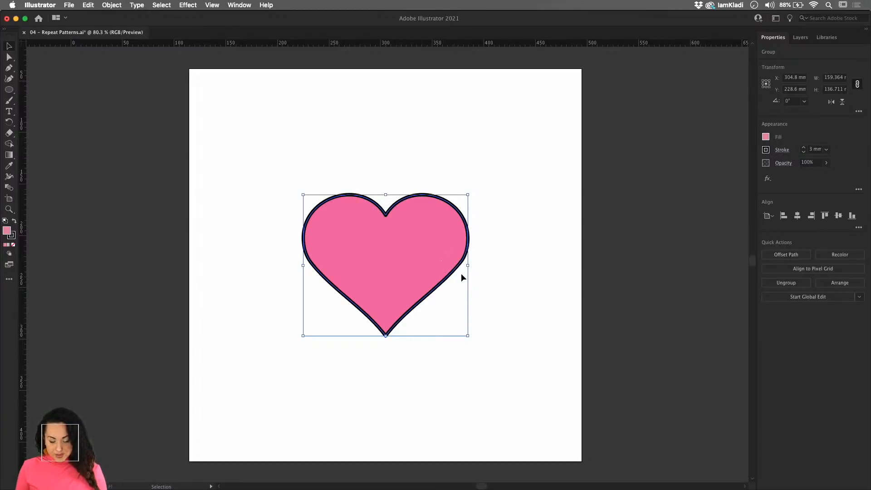
pyautogui.moveTo(454, 267); pyautogui.dragTo(434, 318)
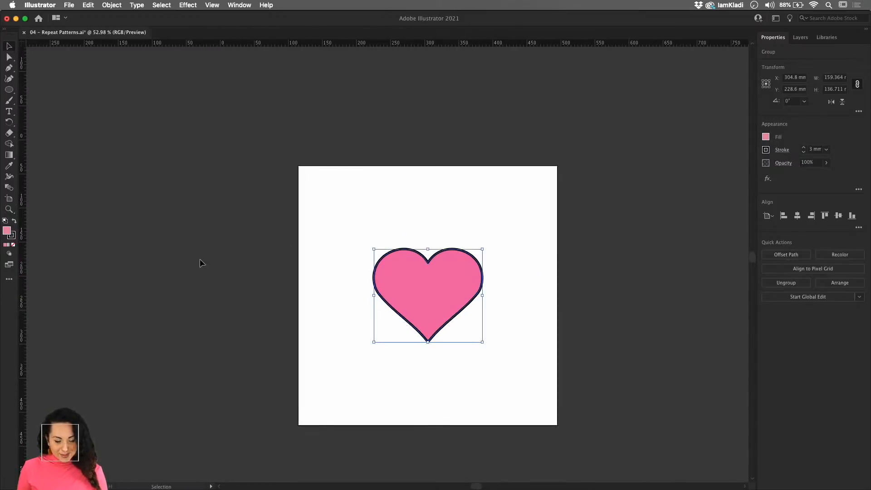
# - Draw a tall rectangle about 232 mm high outside the artboard and fully round its corners into a capsule
pyautogui.click(7, 91)
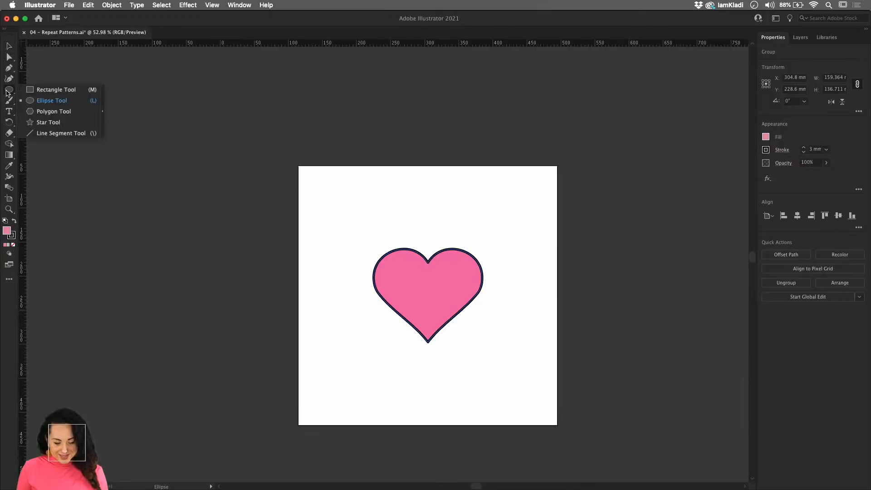
pyautogui.click(68, 90)
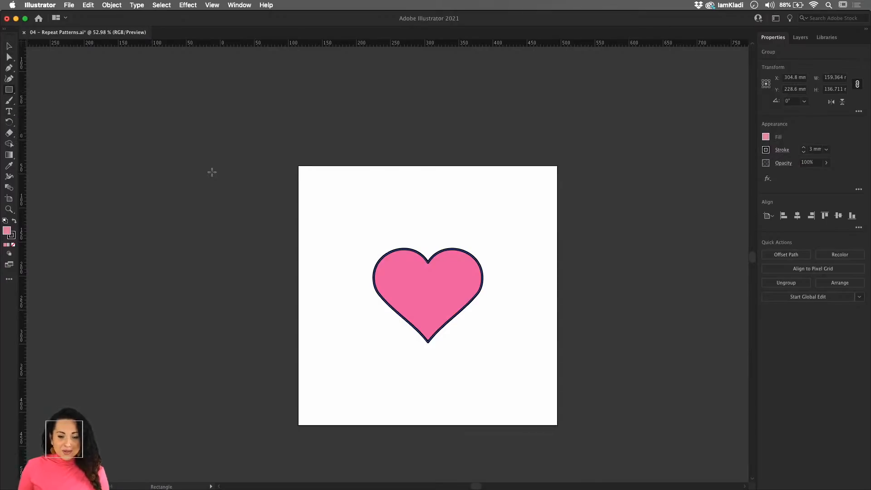
pyautogui.click(211, 172)
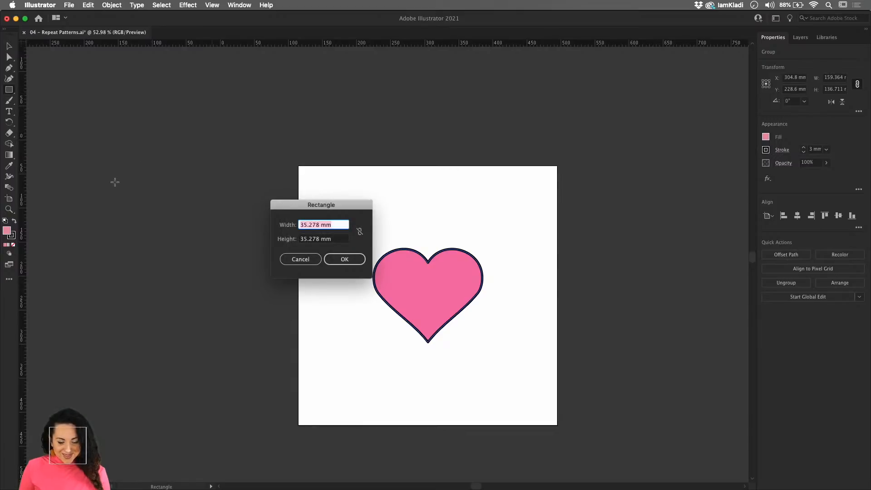
pyautogui.click(301, 259)
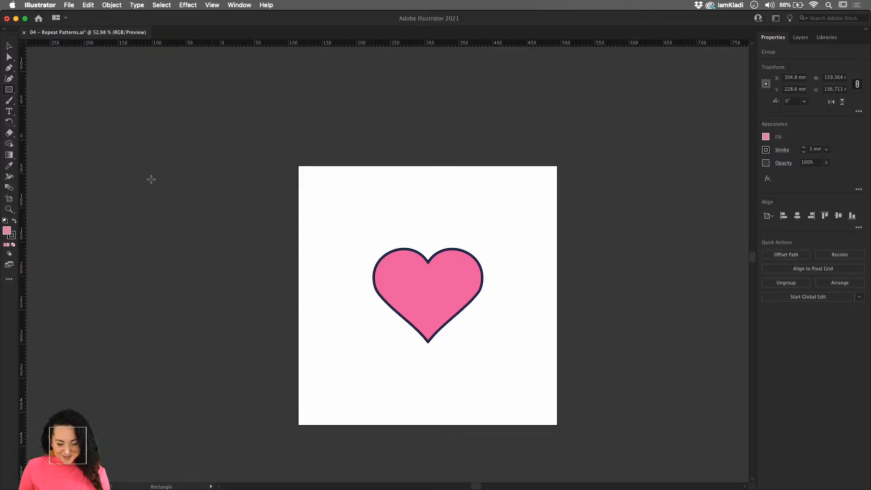
pyautogui.moveTo(151, 179)
pyautogui.mouseDown()
pyautogui.moveTo(220, 204)
pyautogui.moveTo(220, 347)
pyautogui.moveTo(220, 336)
pyautogui.mouseUp()
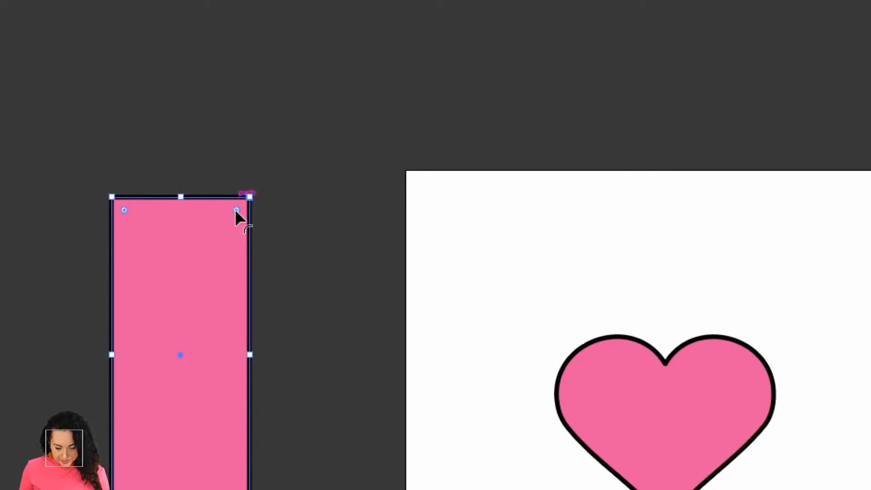
pyautogui.moveTo(236, 210); pyautogui.dragTo(202, 270)
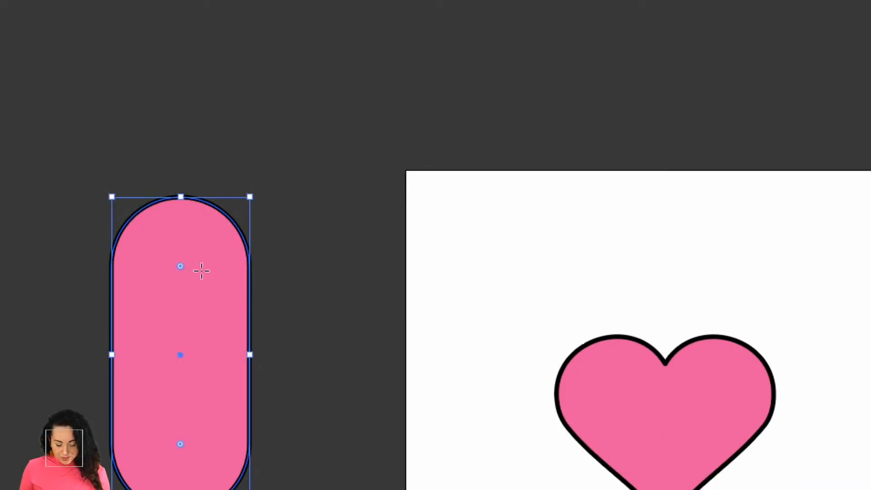
pyautogui.scroll(-5, 222, 261)
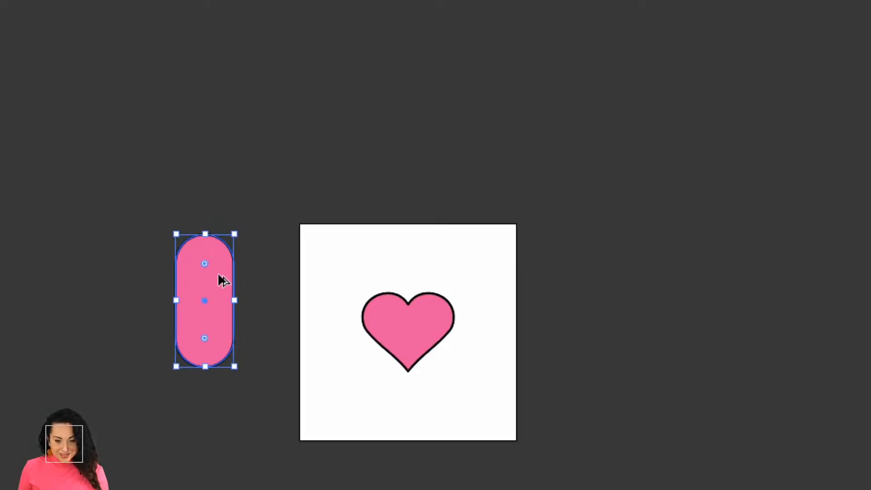
# - Duplicate the capsule, tilt the copy and place it diagonally across the original
pyautogui.moveTo(216, 276); pyautogui.dragTo(277, 276)
pyautogui.moveTo(301, 227); pyautogui.dragTo(235, 228)
pyautogui.moveTo(251, 290); pyautogui.dragTo(169, 303)
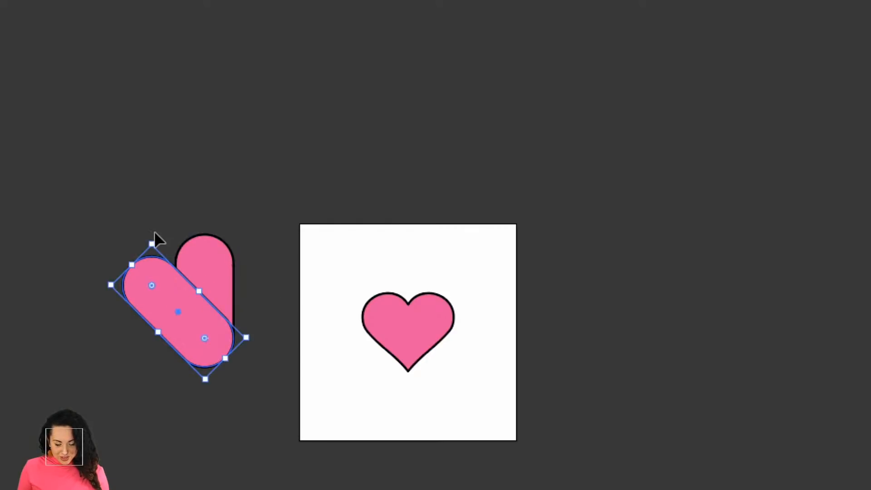
pyautogui.moveTo(151, 234); pyautogui.dragTo(116, 256)
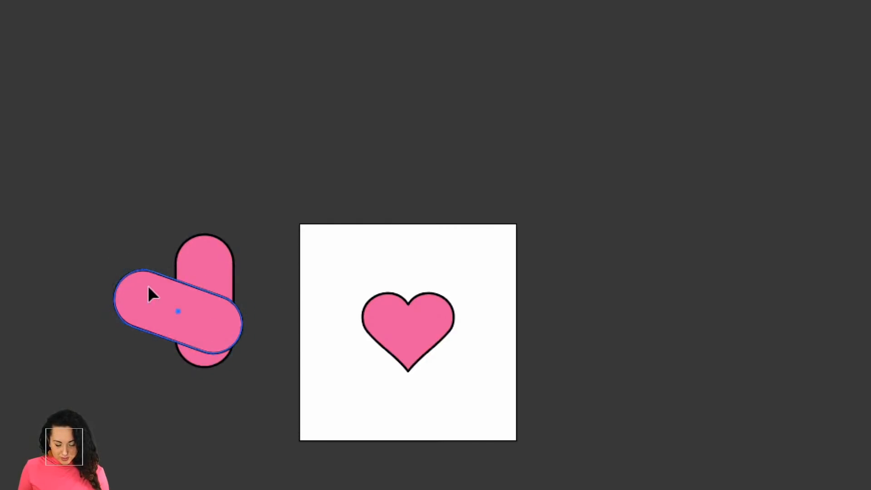
pyautogui.moveTo(151, 284); pyautogui.dragTo(157, 275)
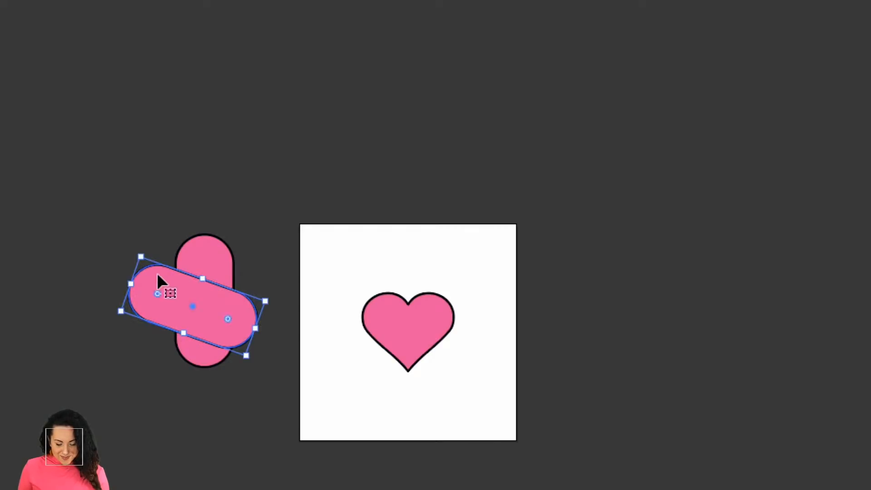
# - Shift the tilted capsule over the upright one and rotate it to about 80° to form a heart outline
pyautogui.click(174, 214)
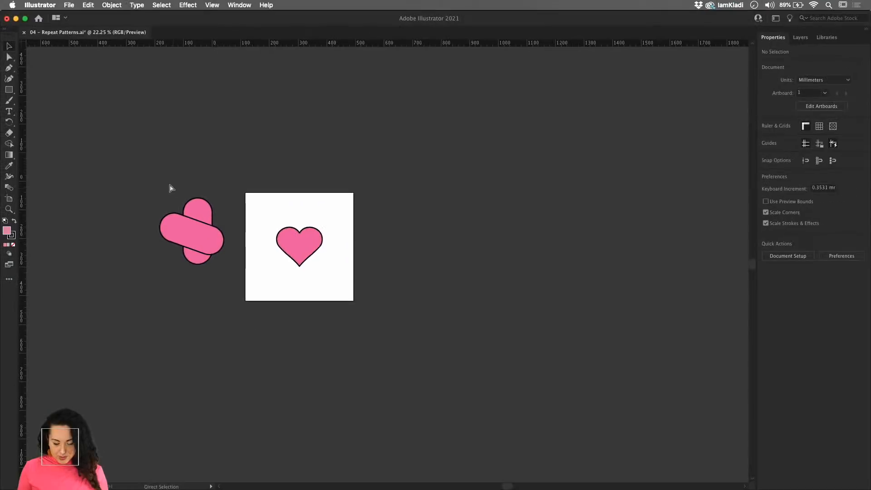
pyautogui.scroll(5, 163, 187)
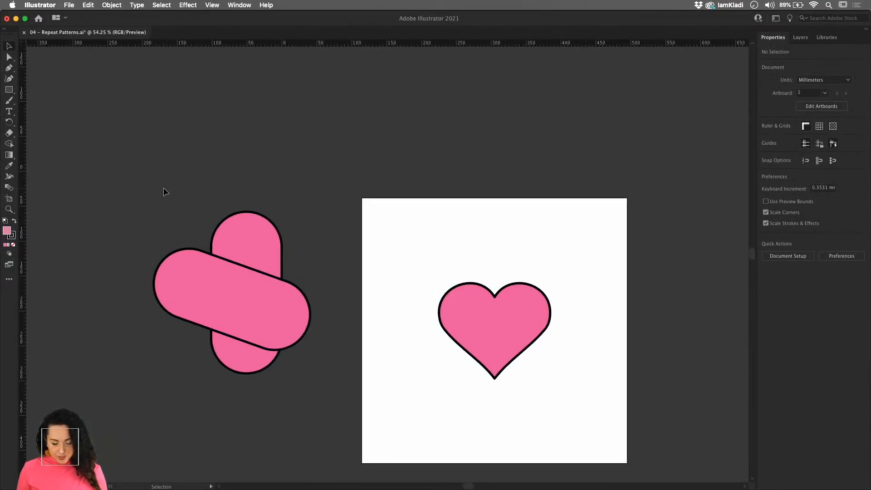
pyautogui.moveTo(185, 240); pyautogui.dragTo(328, 382)
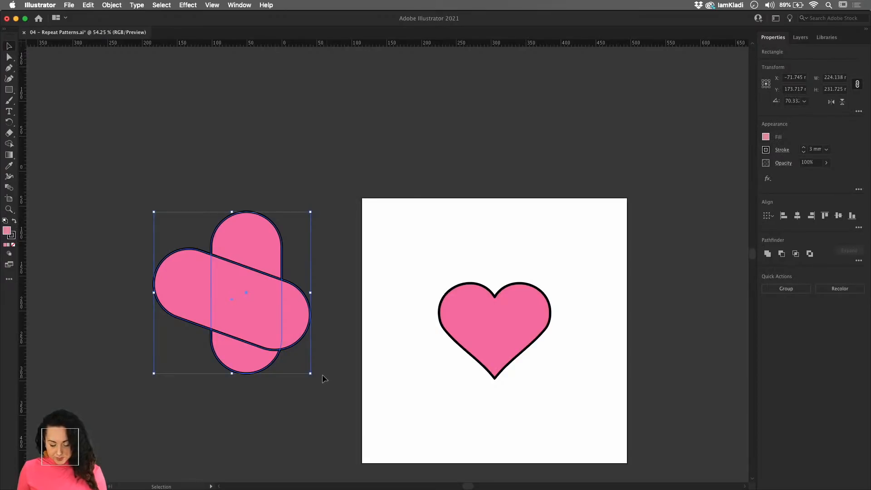
pyautogui.scroll(3, 298, 358)
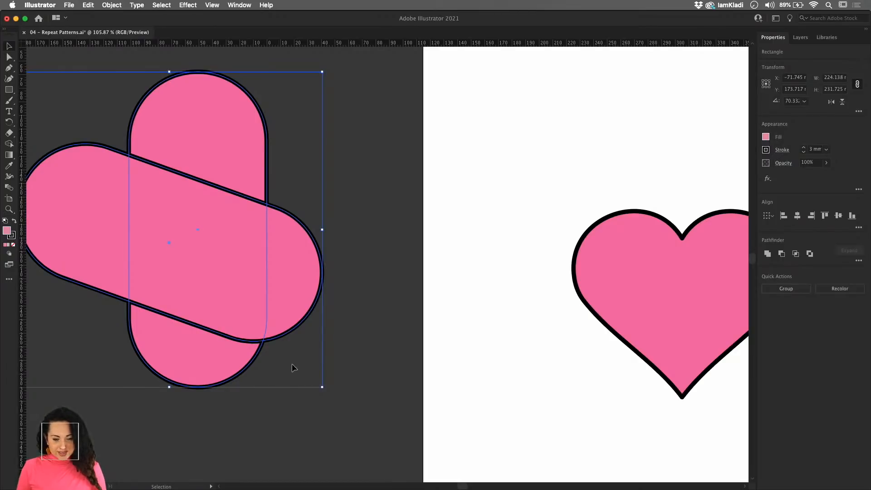
pyautogui.click(377, 196)
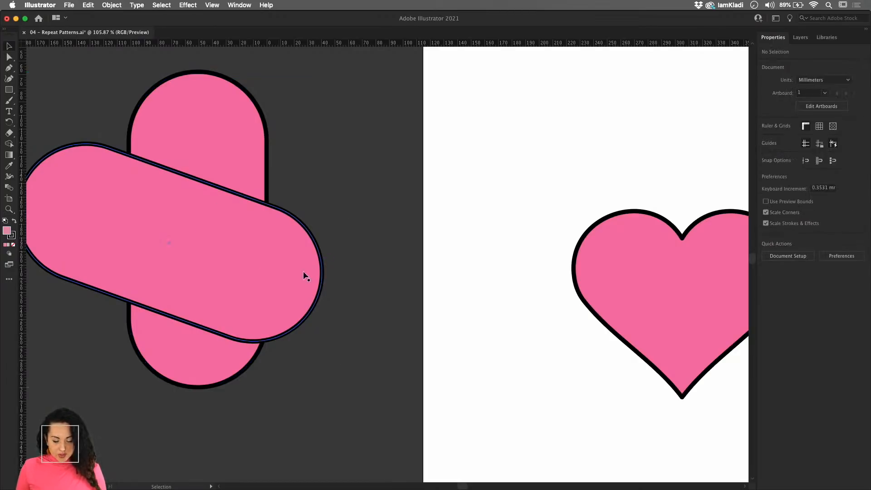
pyautogui.moveTo(306, 276); pyautogui.dragTo(322, 264)
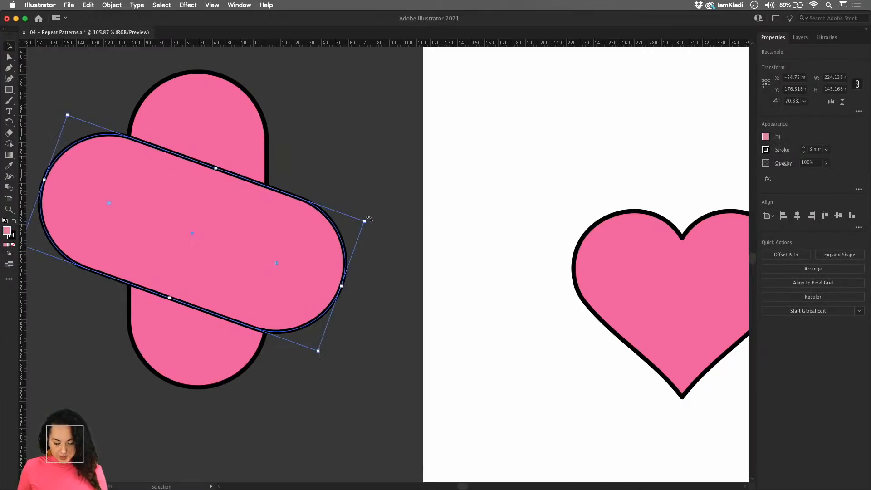
pyautogui.moveTo(369, 219); pyautogui.dragTo(353, 194)
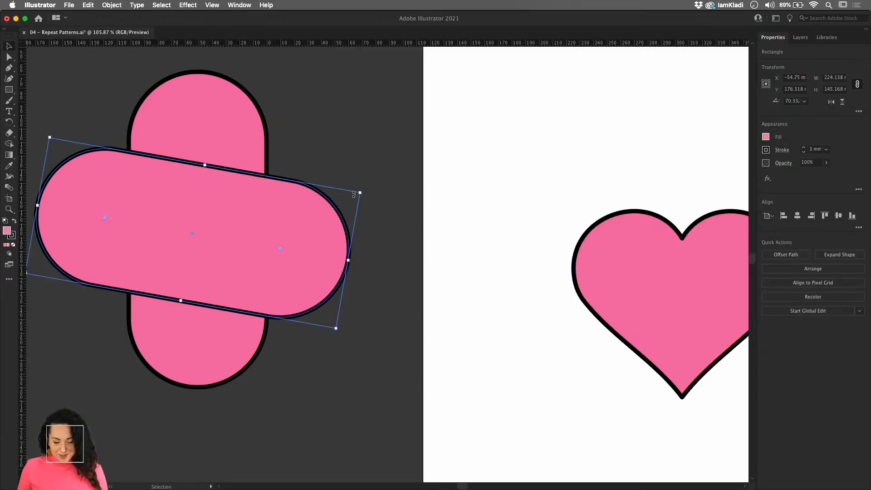
# - Merge the heart-shaped regions of both capsules with the Shape Builder and remove the two leftover end pieces
pyautogui.moveTo(287, 164); pyautogui.dragTo(168, 290)
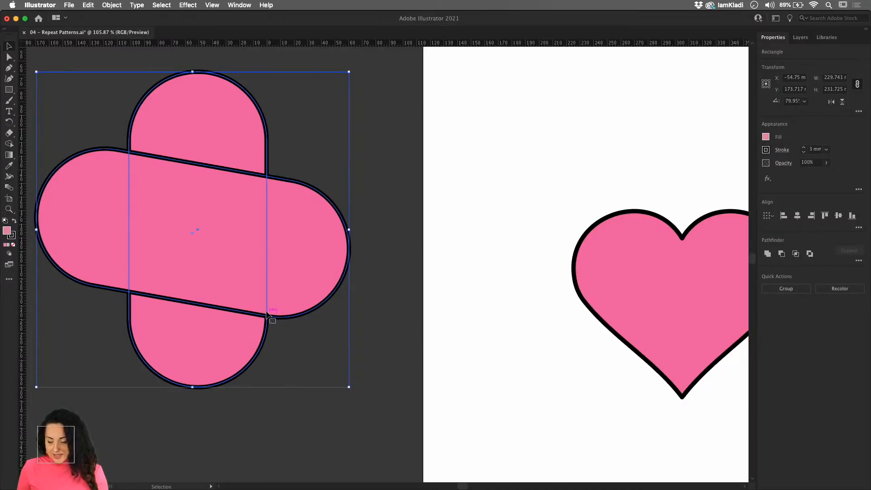
pyautogui.click(9, 144)
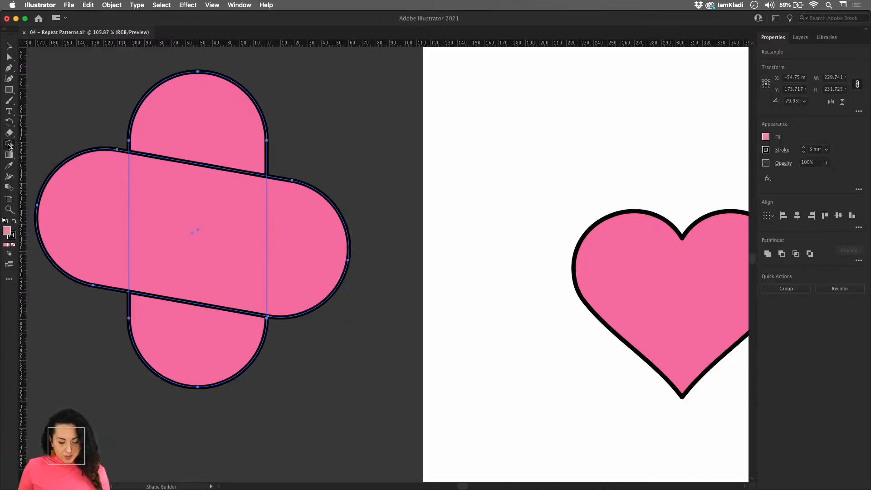
pyautogui.moveTo(115, 213)
pyautogui.mouseDown()
pyautogui.moveTo(159, 227)
pyautogui.moveTo(184, 202)
pyautogui.moveTo(190, 145)
pyautogui.mouseUp()
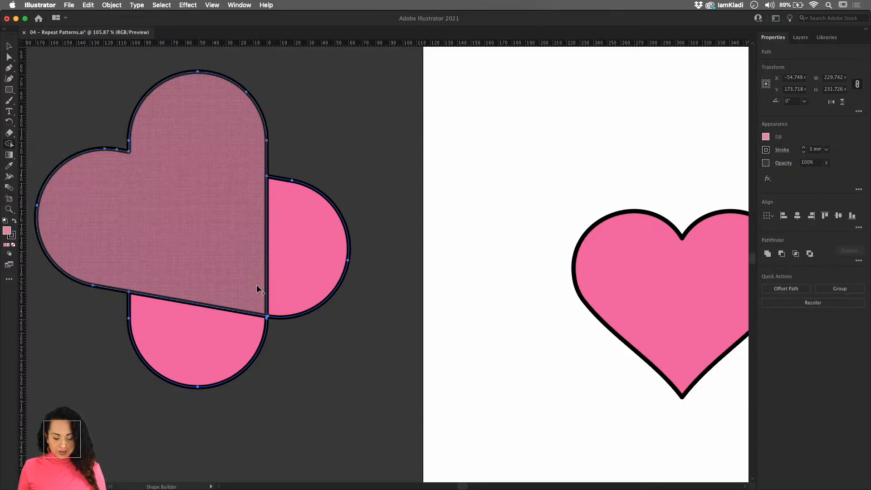
pyautogui.keyDown('alt'); pyautogui.click(303, 282); pyautogui.keyUp('alt')
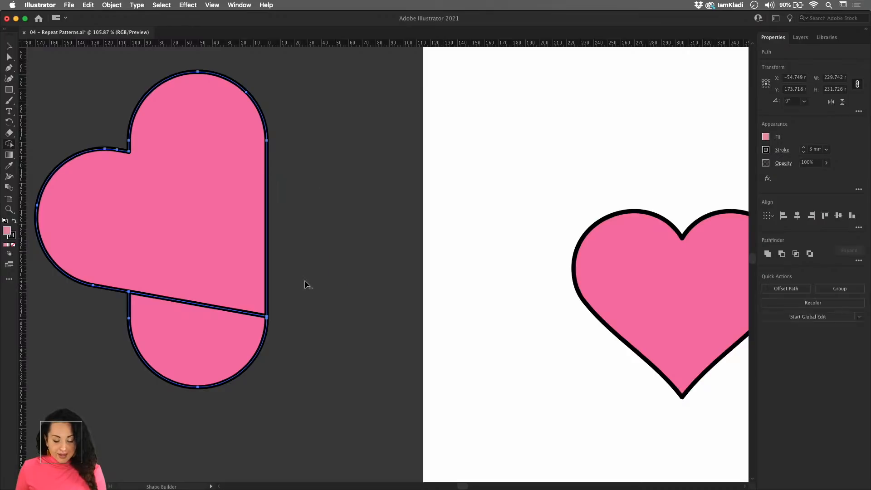
pyautogui.keyDown('alt'); pyautogui.click(256, 322); pyautogui.keyUp('alt')
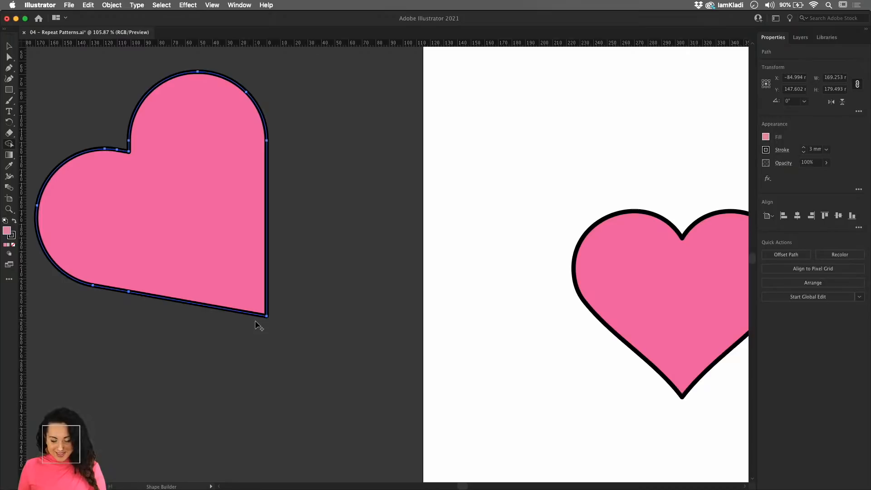
# - Rotate the new heart to about 325° so it stands upright and move it farther away from the artboard
pyautogui.press('v')
pyautogui.moveTo(271, 69); pyautogui.dragTo(306, 162)
pyautogui.press('z')
pyautogui.moveTo(350, 200); pyautogui.dragTo(243, 303)
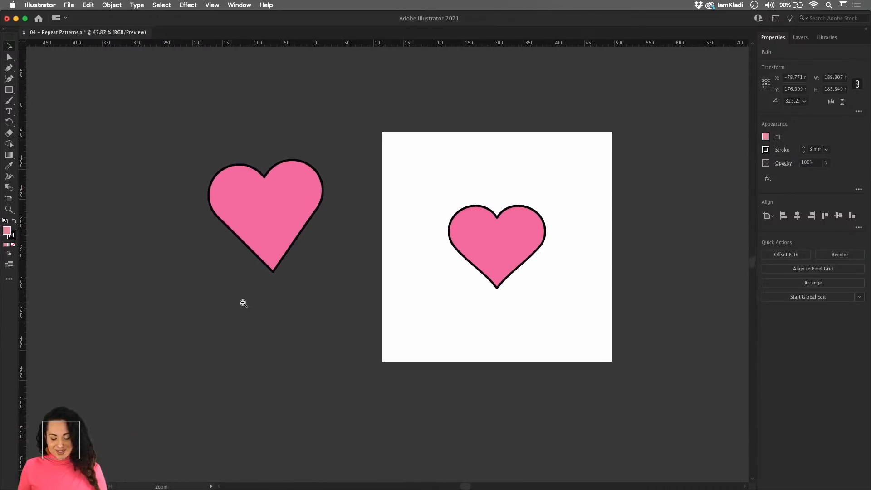
pyautogui.moveTo(233, 221); pyautogui.dragTo(142, 193)
pyautogui.moveTo(331, 240); pyautogui.dragTo(122, 245)
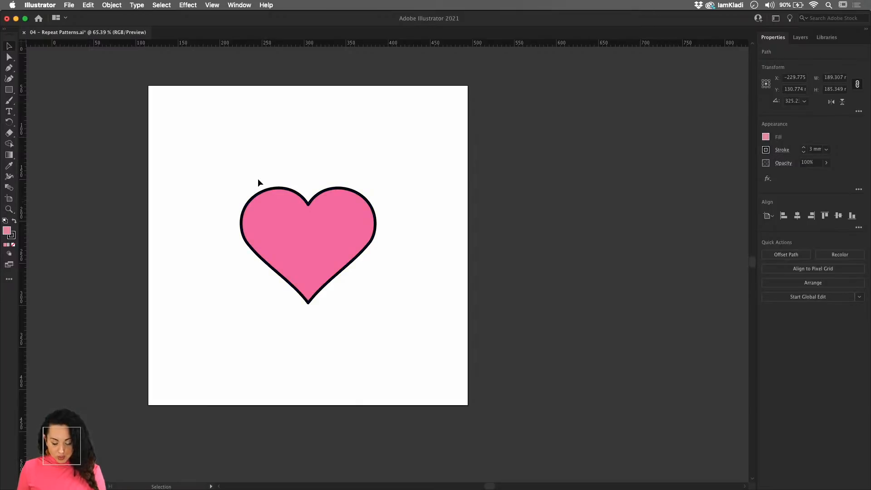
# - Apply a Grid repeat to the heart group on the artboard
pyautogui.press('z')
pyautogui.moveTo(254, 176); pyautogui.dragTo(277, 204)
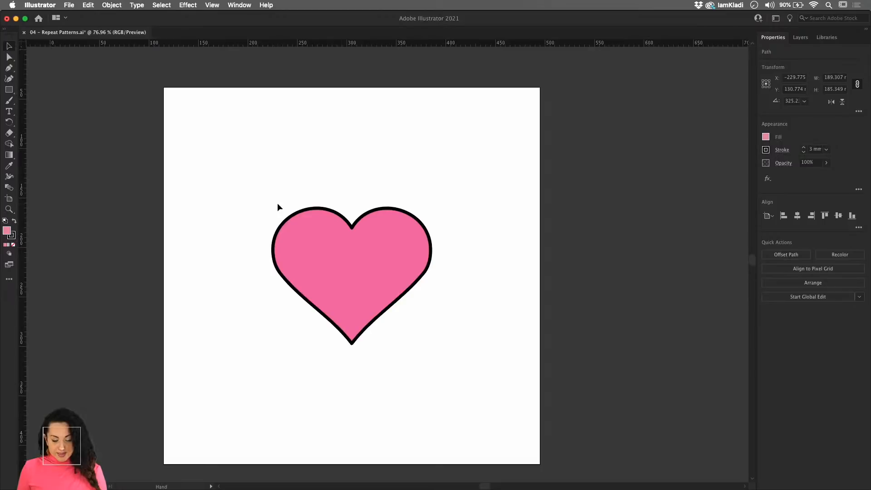
pyautogui.click(326, 237)
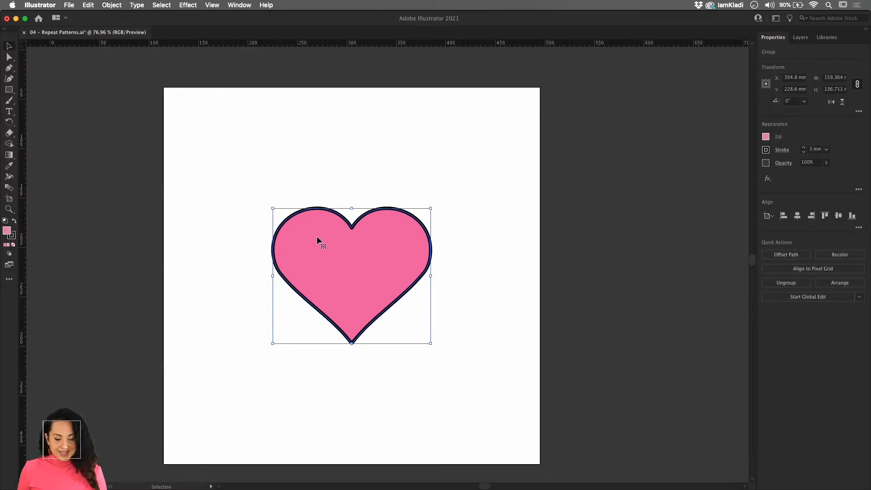
pyautogui.click(114, 5)
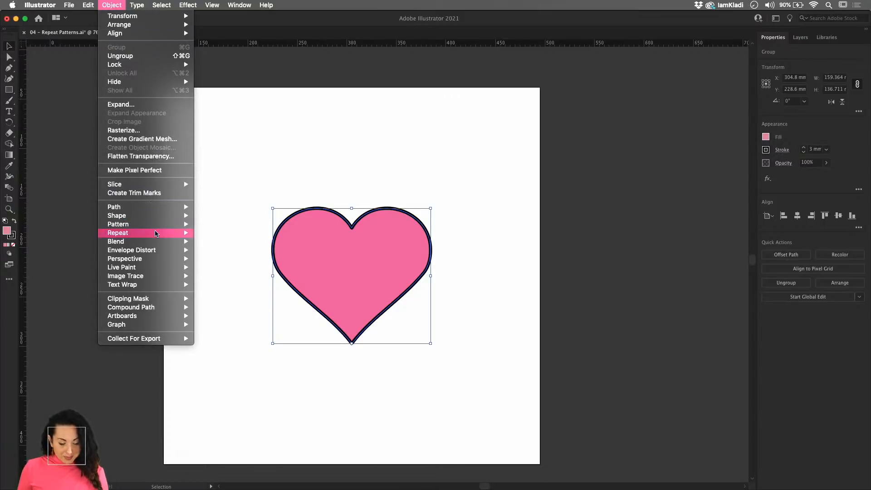
pyautogui.moveTo(156, 236)
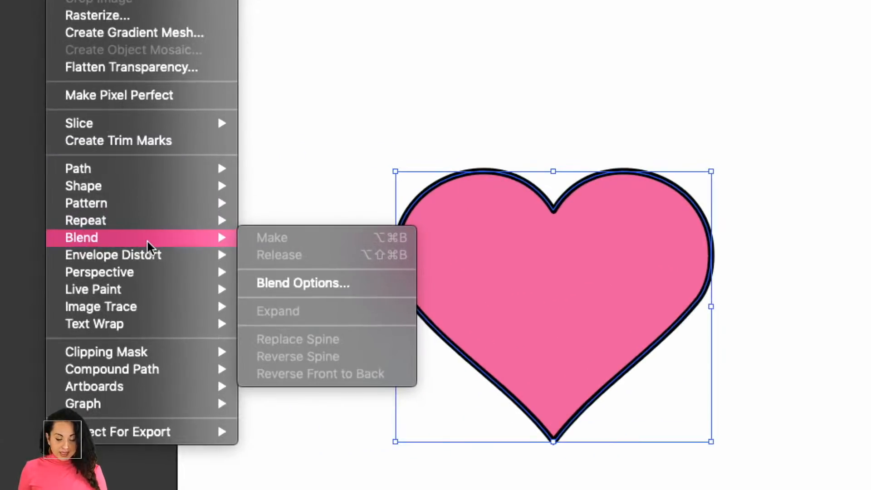
pyautogui.moveTo(151, 226)
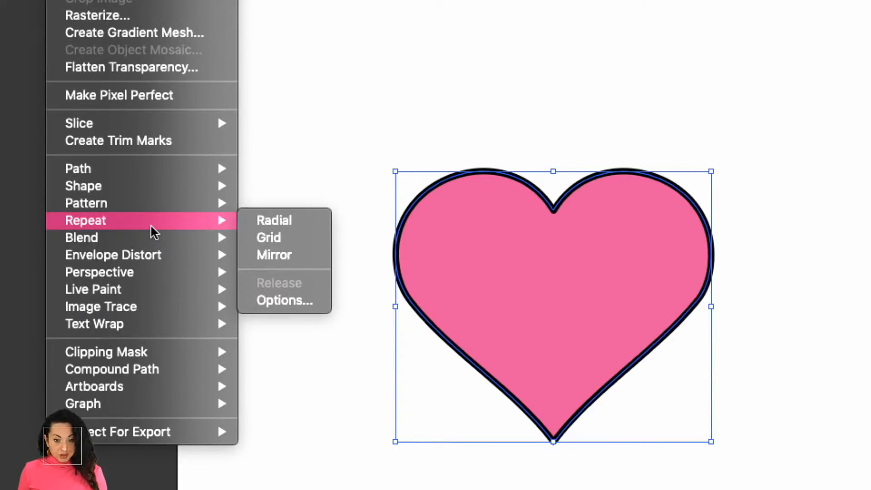
pyautogui.click(282, 244)
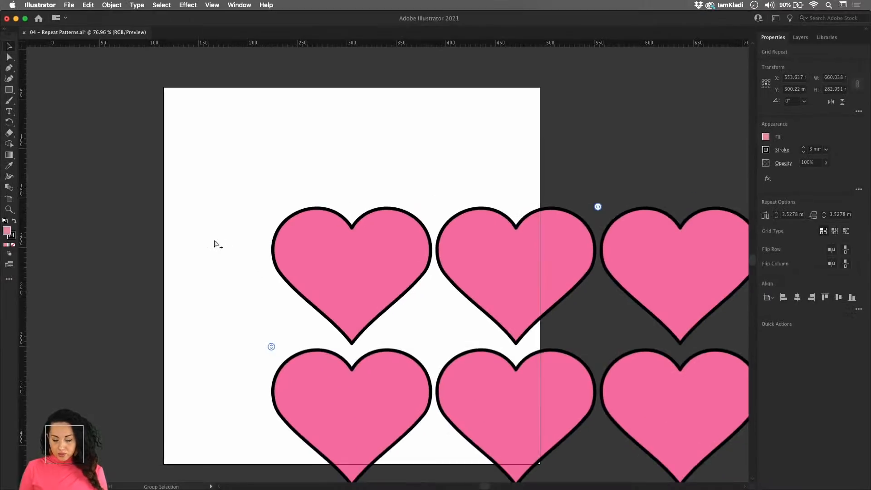
# - Move the heart grid closer to the artboard's upper-left corner and extend the repeat to five columns by five rows
pyautogui.scroll(-5, 213, 238)
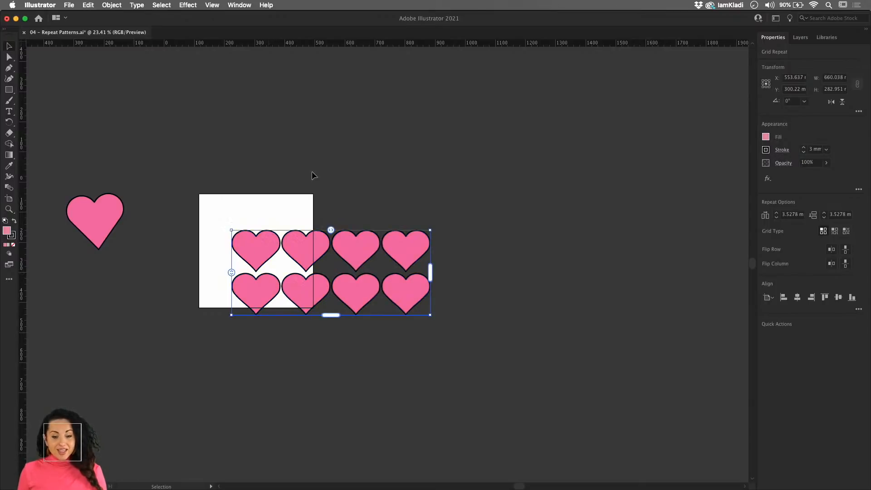
pyautogui.moveTo(351, 250); pyautogui.dragTo(328, 223)
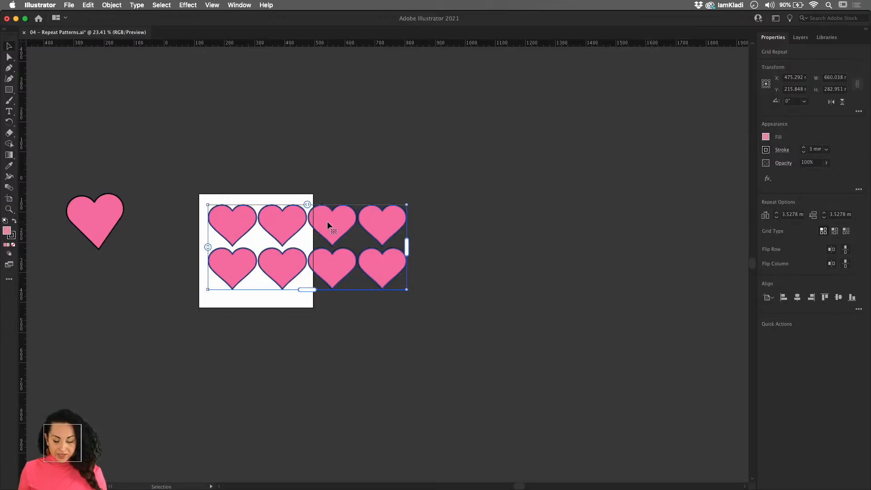
pyautogui.moveTo(411, 247); pyautogui.dragTo(415, 264)
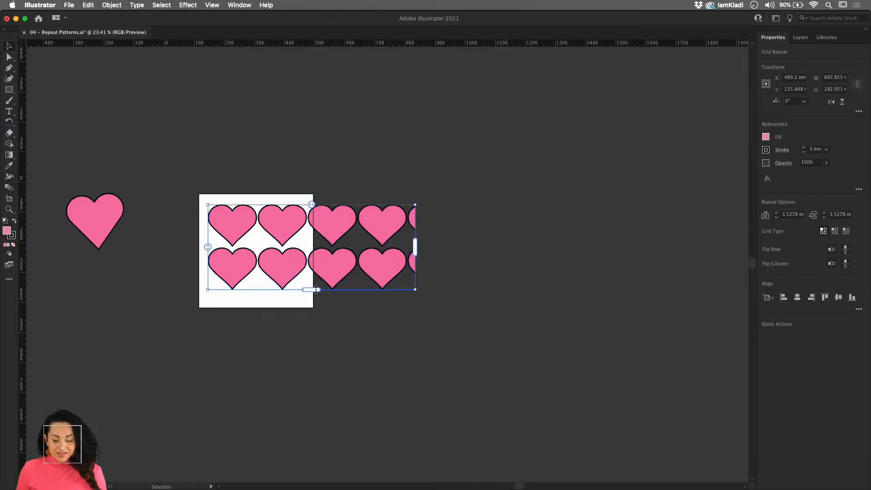
pyautogui.moveTo(316, 289); pyautogui.dragTo(321, 420)
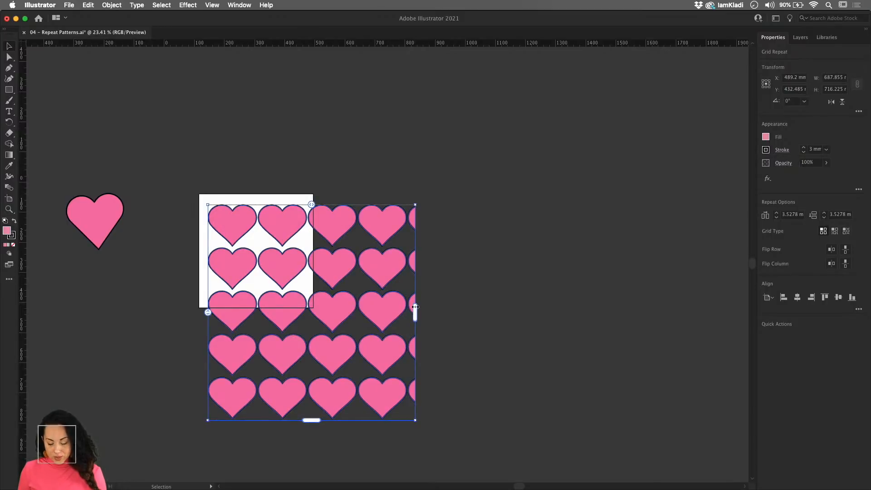
pyautogui.moveTo(414, 306)
pyautogui.mouseDown()
pyautogui.moveTo(466, 307)
pyautogui.moveTo(457, 306)
pyautogui.mouseUp()
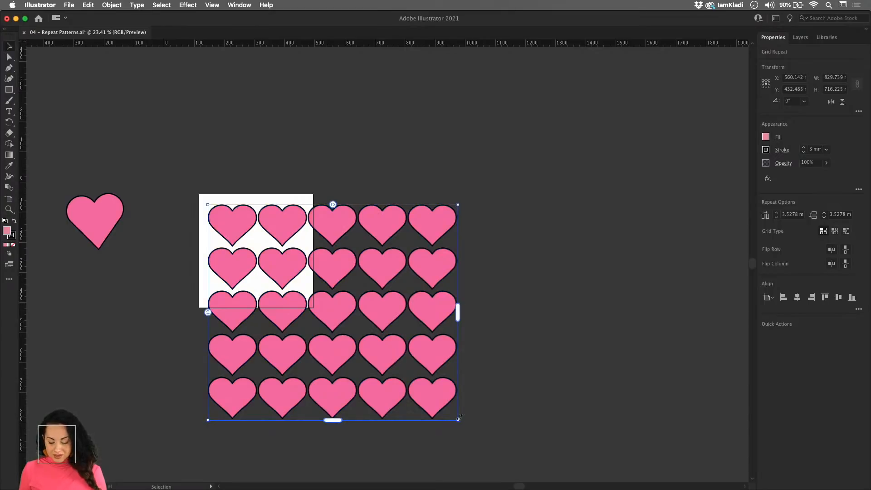
# - Scale the heart grid down to about 350 × 302 mm, place it within the artboard and fine-tune its right edge
pyautogui.moveTo(459, 418); pyautogui.dragTo(312, 296)
pyautogui.moveTo(246, 218); pyautogui.dragTo(430, 286)
pyautogui.moveTo(441, 245); pyautogui.dragTo(424, 242)
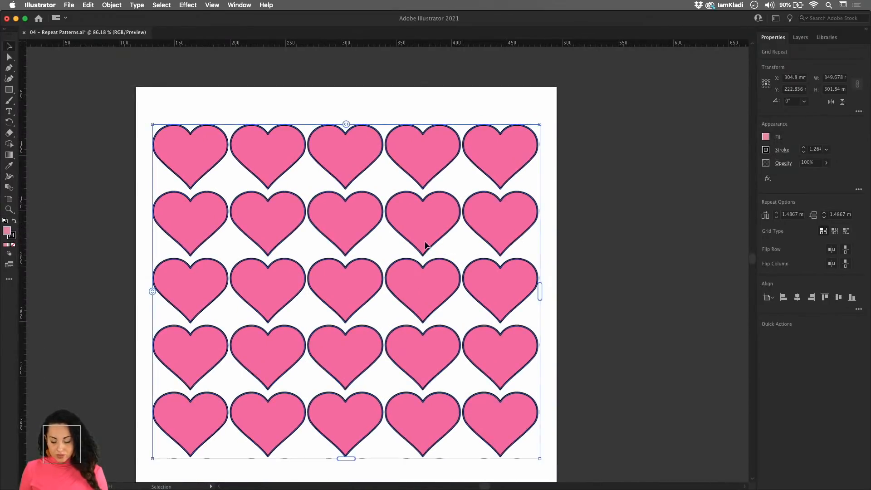
pyautogui.moveTo(538, 291); pyautogui.dragTo(539, 290)
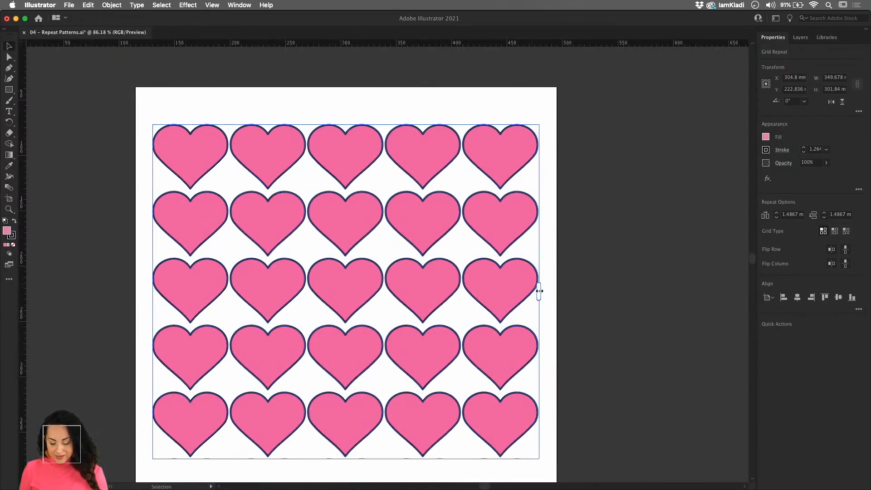
# - Isolate a heart path inside the grid repeat, change its fill to the orange swatch and leave isolation mode
pyautogui.doubleClick(518, 282)
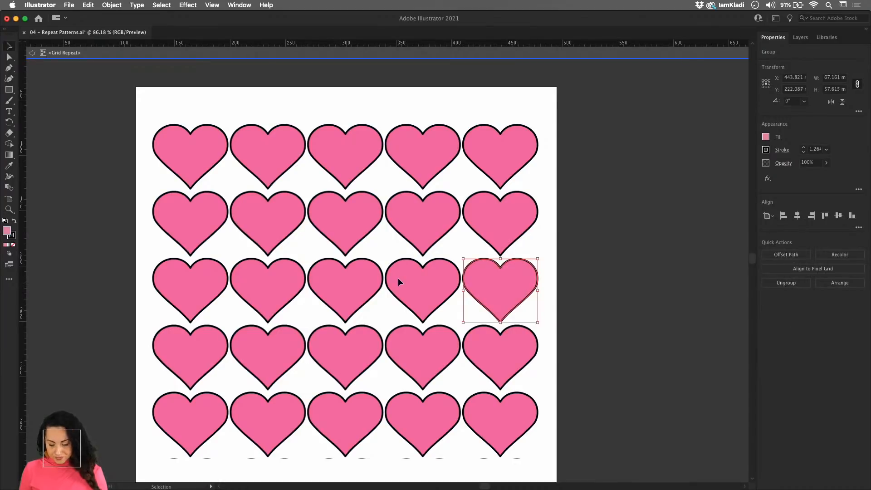
pyautogui.doubleClick(476, 286)
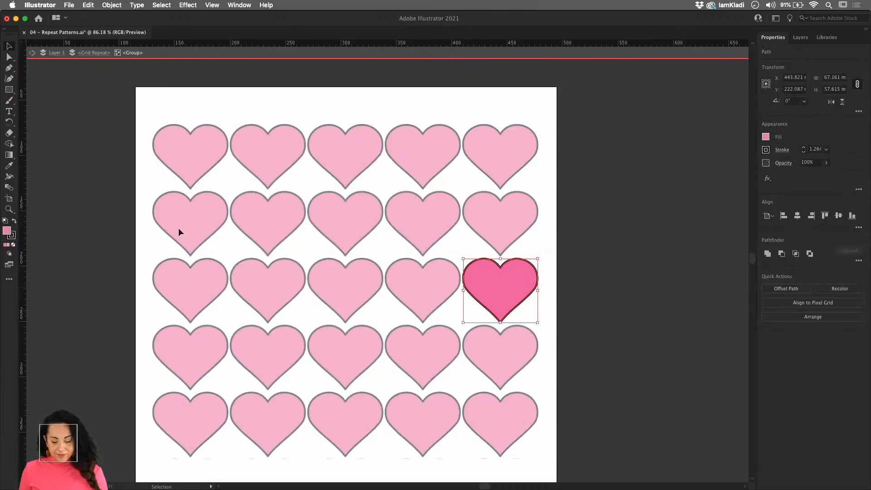
pyautogui.click(766, 137)
pyautogui.click(742, 169)
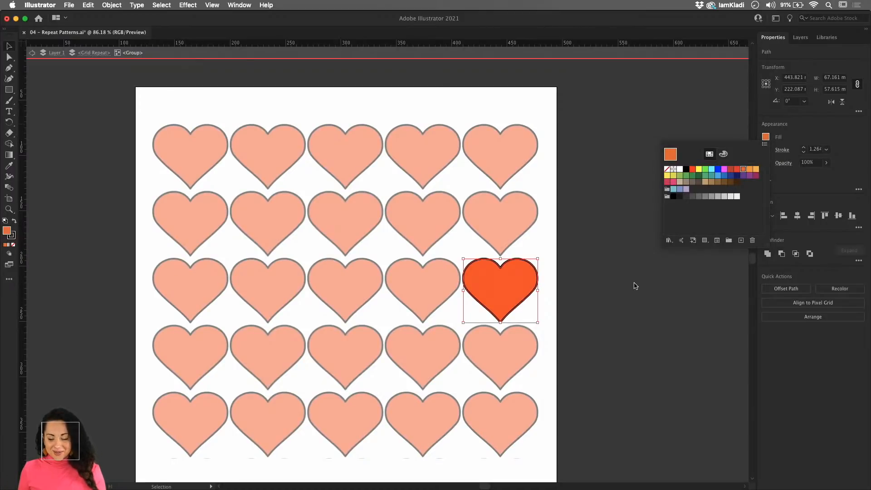
pyautogui.press('Escape')
pyautogui.doubleClick(634, 286)
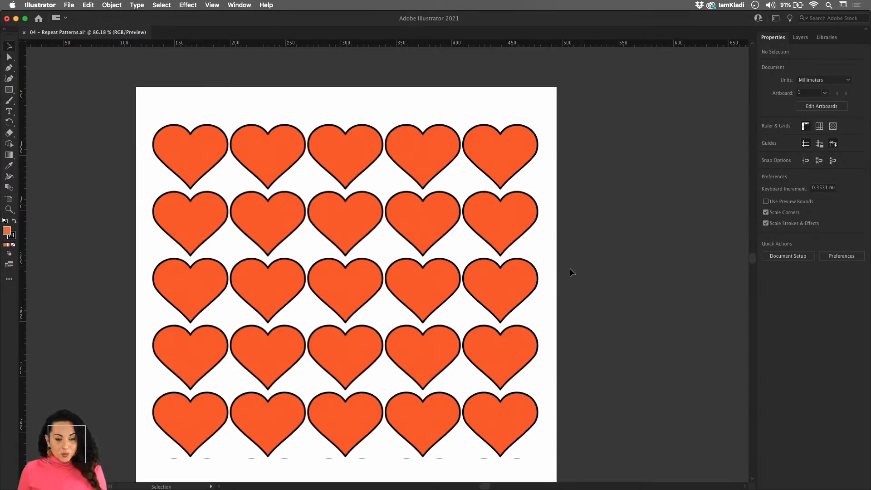
pyautogui.click(539, 281)
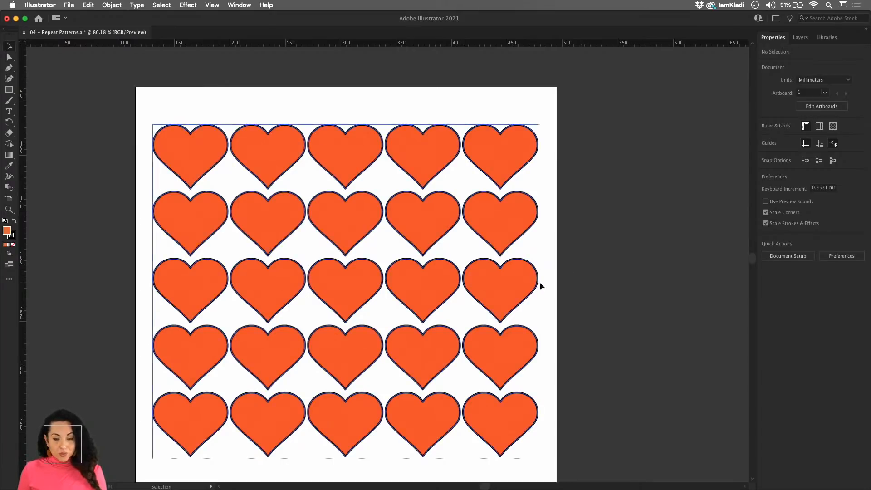
pyautogui.doubleClick(507, 288)
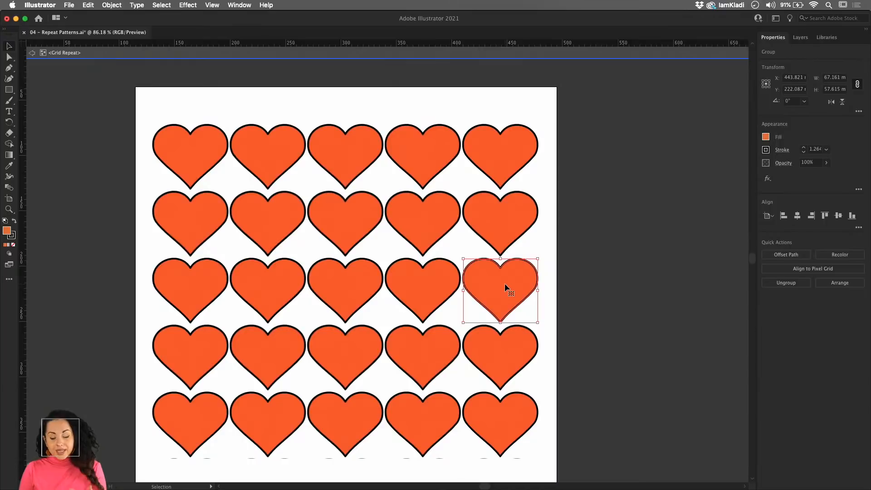
pyautogui.doubleClick(576, 284)
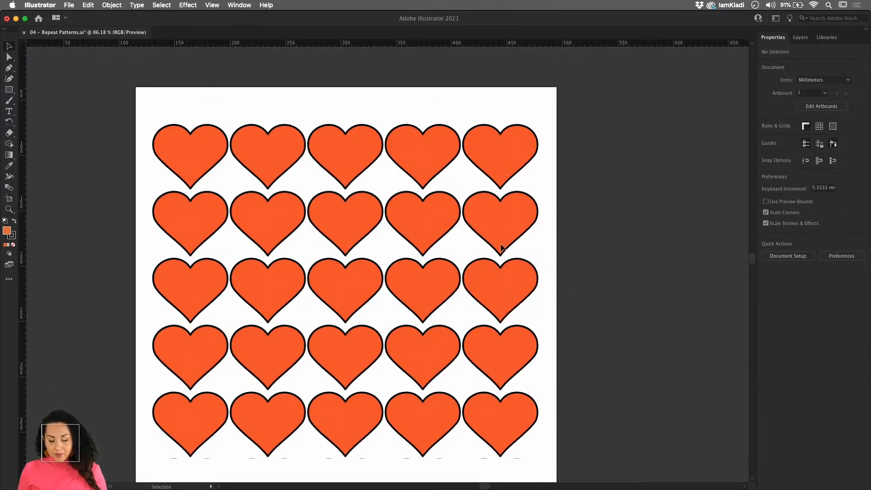
# - Place a copy of the large pink heart from outside the artboard over the right side of the orange heart grid
pyautogui.scroll(-3, 388, 222)
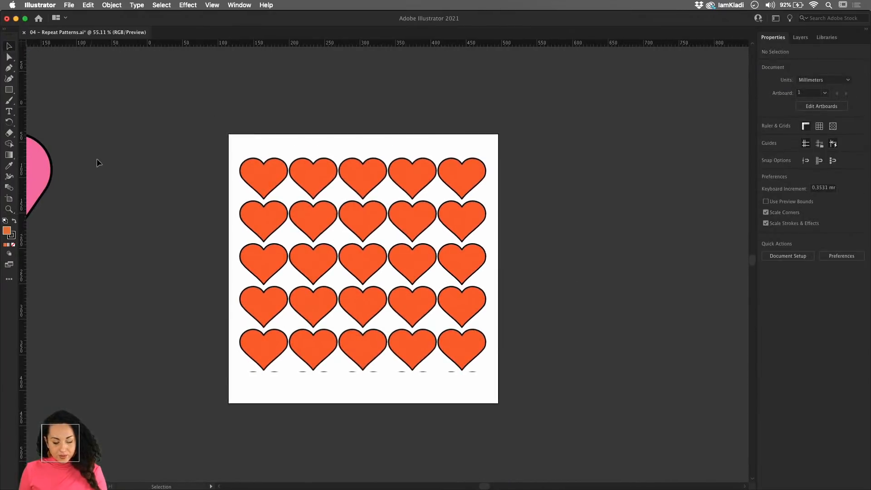
pyautogui.hscroll(-5, 41, 162)
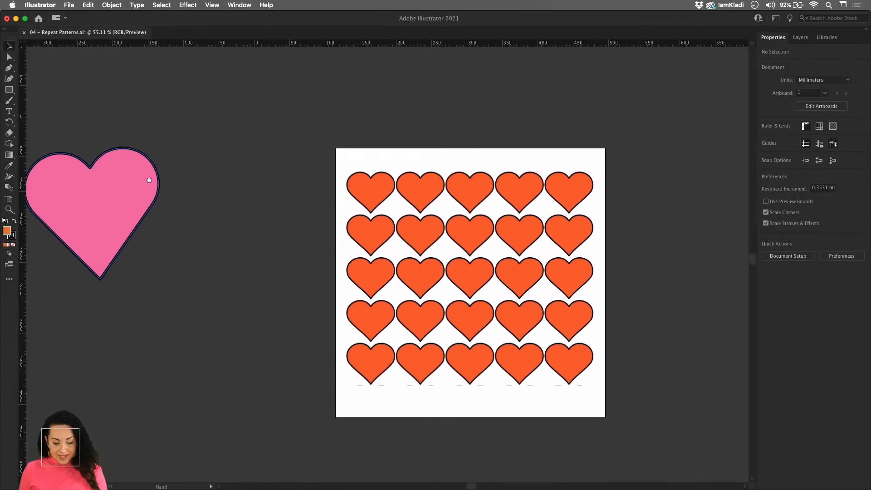
pyautogui.click(124, 185)
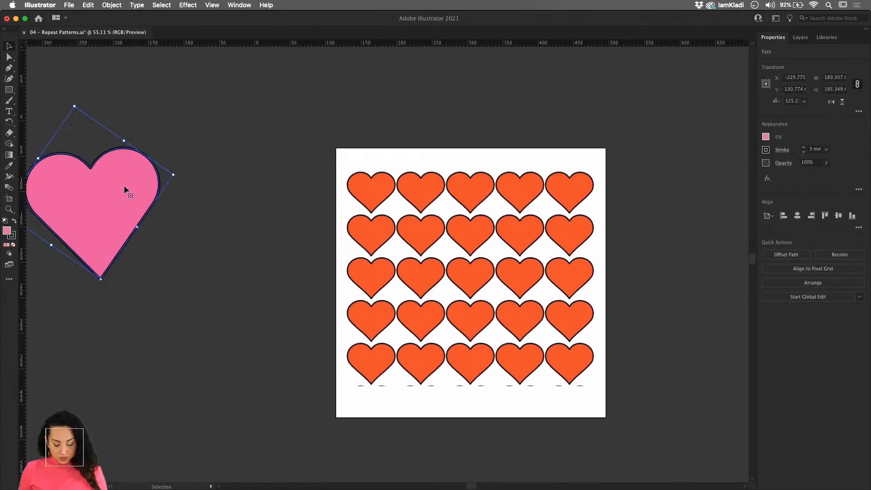
pyautogui.moveTo(123, 185); pyautogui.dragTo(607, 291)
pyautogui.hscroll(3, 530, 279)
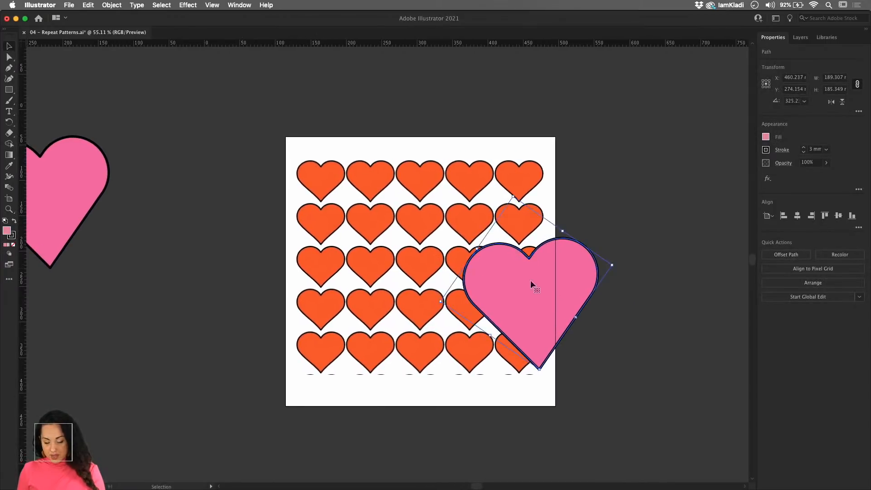
# - Scale the pink heart copy down to about 28 × 27 mm and rotate it to about 318° so it stands straighter
pyautogui.scroll(5, 515, 281)
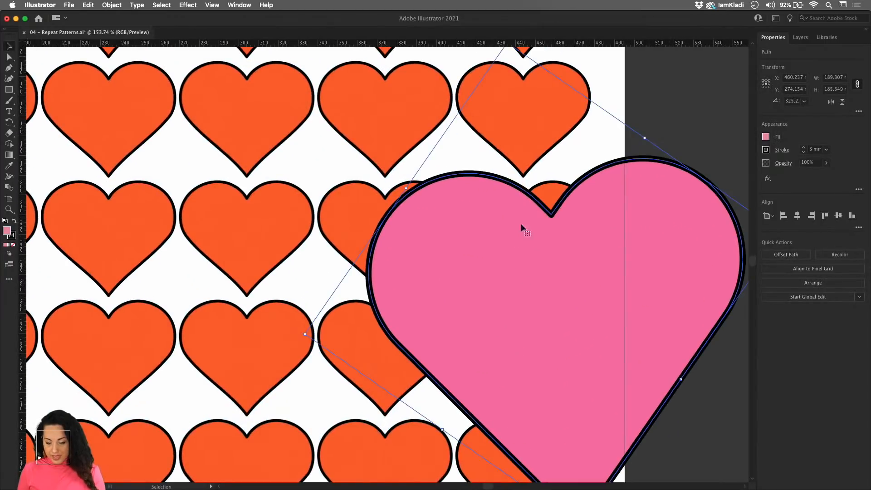
pyautogui.scroll(-3, 555, 255)
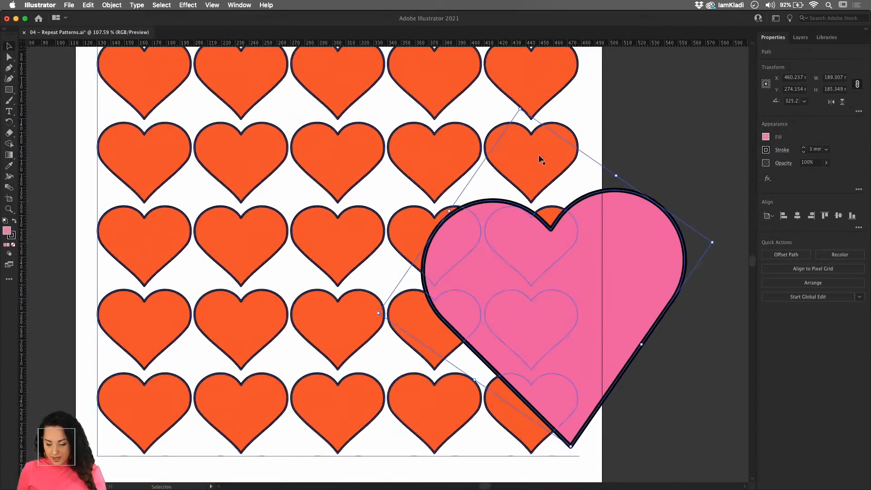
pyautogui.moveTo(527, 119)
pyautogui.mouseDown()
pyautogui.moveTo(599, 338)
pyautogui.moveTo(582, 386)
pyautogui.mouseUp()
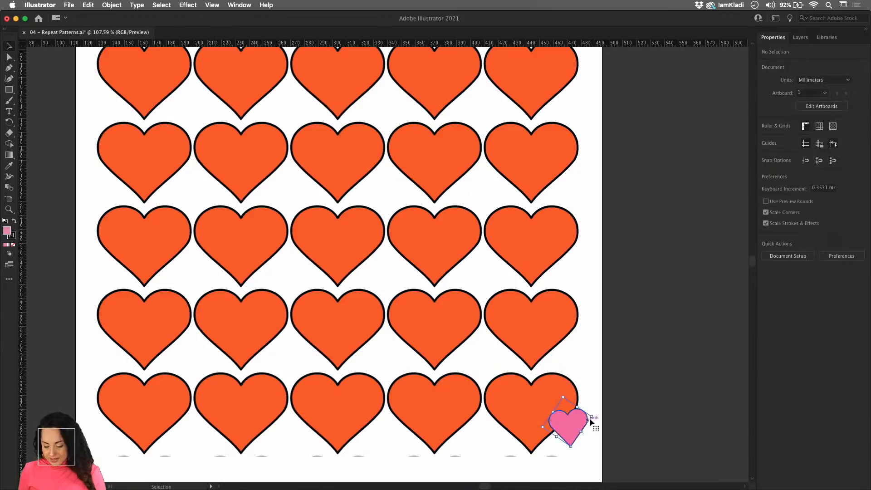
pyautogui.moveTo(595, 414); pyautogui.dragTo(594, 421)
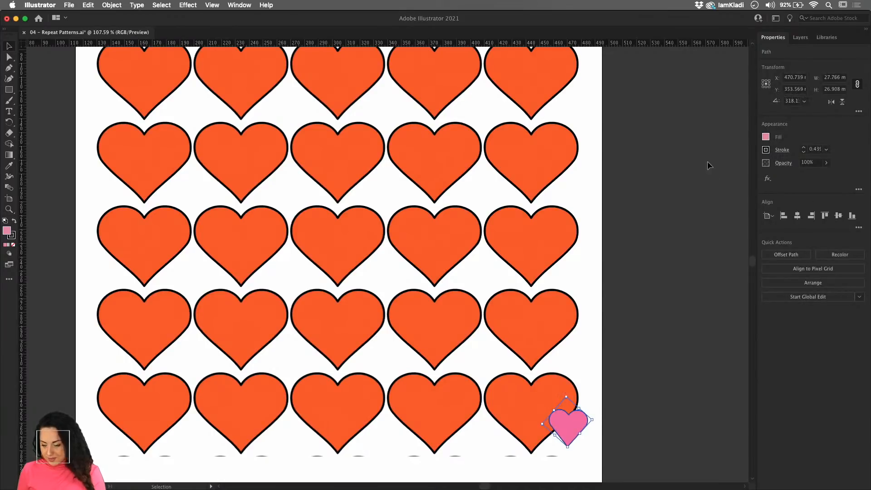
# - Set the small pink heart's stroke weight to 3 mm and deselect it
pyautogui.click(815, 150)
pyautogui.write('3')
pyautogui.press('Return')
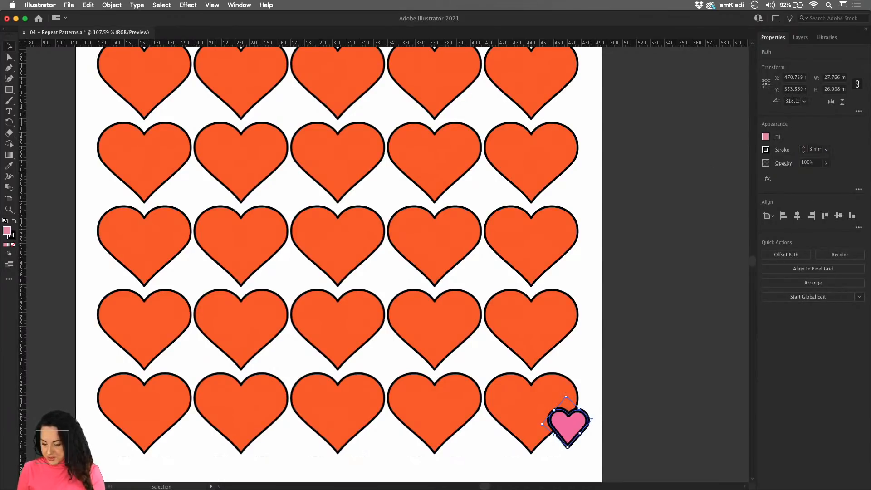
pyautogui.click(663, 347)
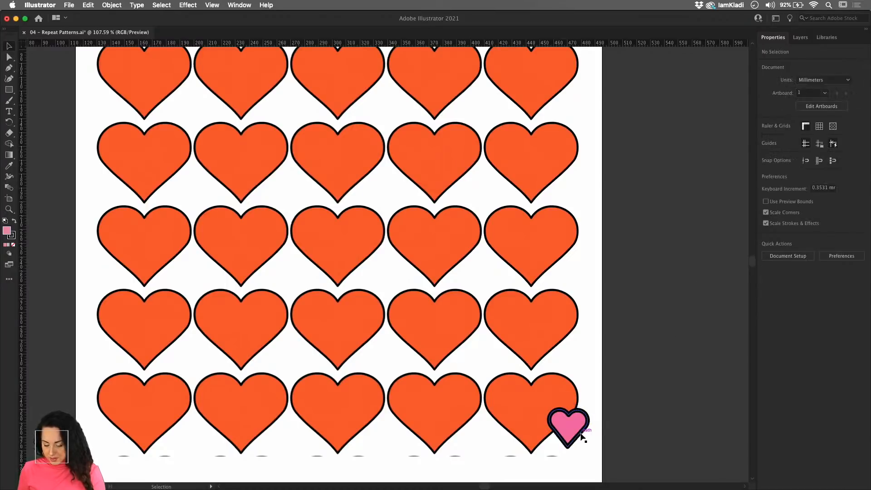
# - Move the small pink heart inside the bottom-right orange heart and reduce its stroke weight to 1 mm
pyautogui.moveTo(582, 435); pyautogui.dragTo(563, 413)
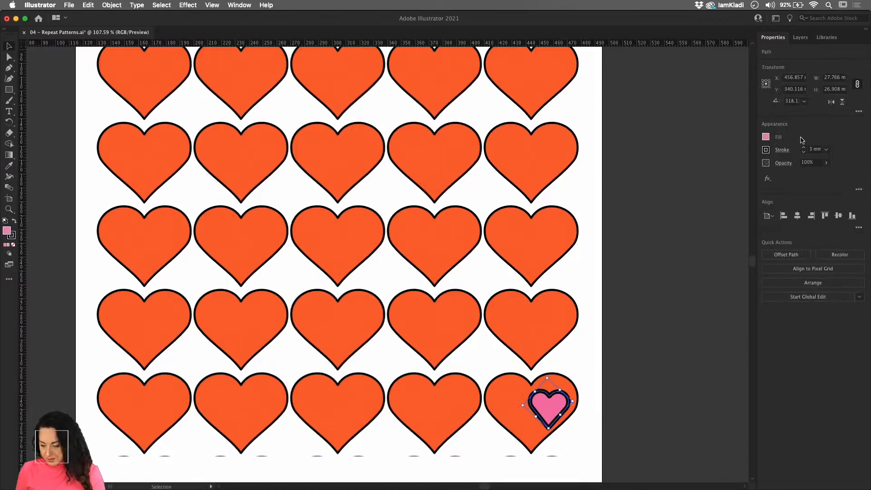
pyautogui.click(803, 152)
pyautogui.click(803, 151)
pyautogui.click(638, 321)
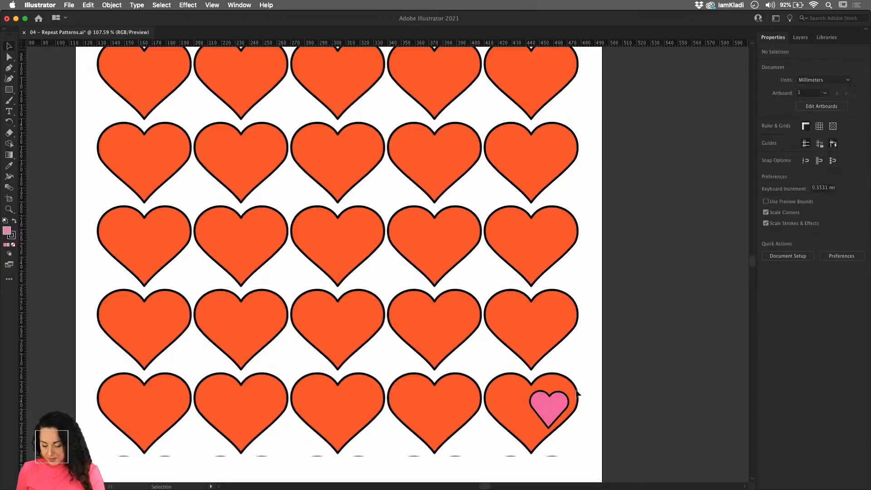
# - Delete the small pink heart from the bottom-right orange heart
pyautogui.click(567, 403)
pyautogui.press('a')
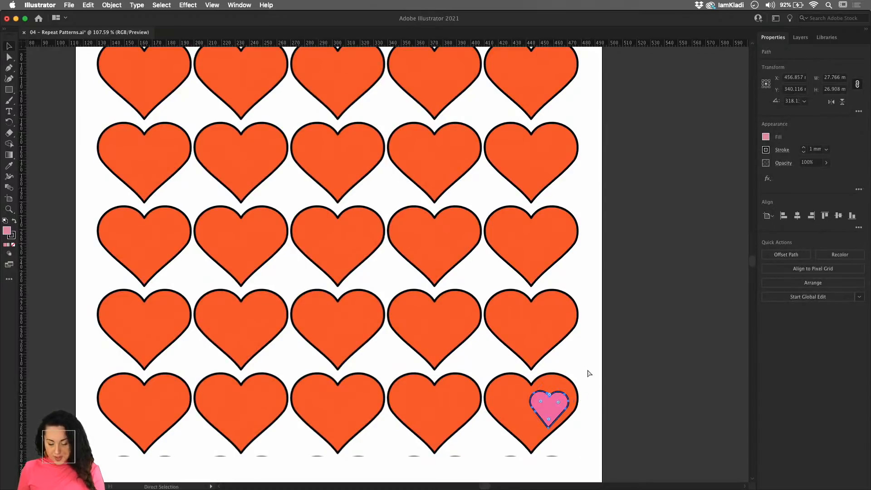
pyautogui.press('v')
pyautogui.press('Delete')
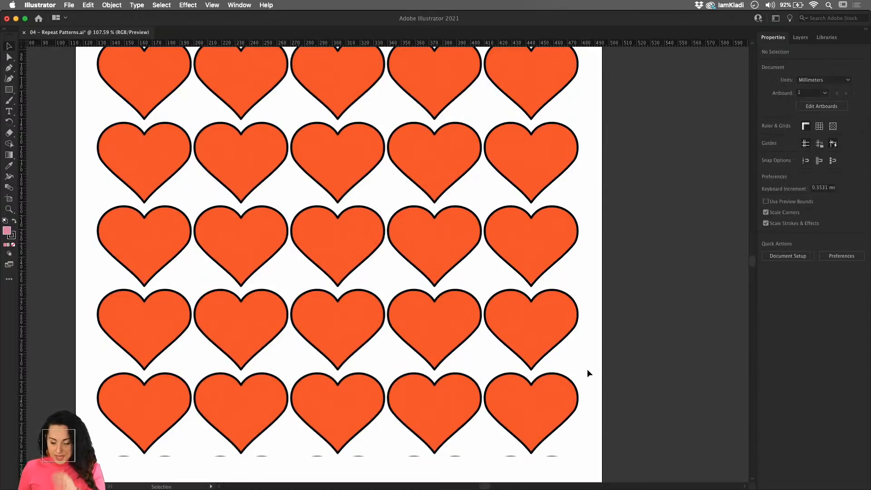
pyautogui.doubleClick(542, 243)
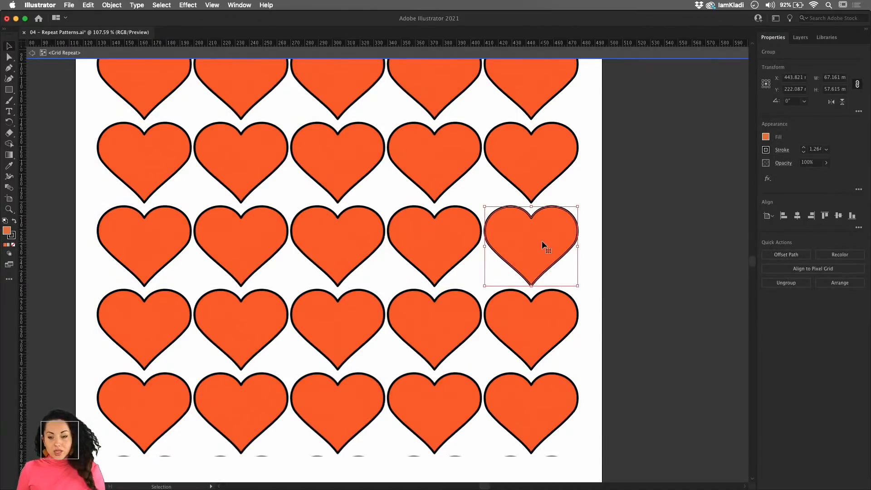
pyautogui.rightClick(542, 240)
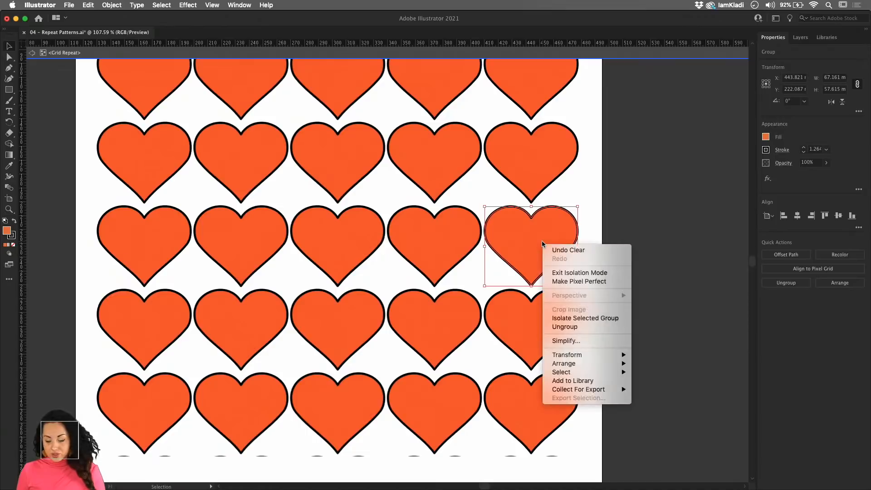
pyautogui.press('Escape')
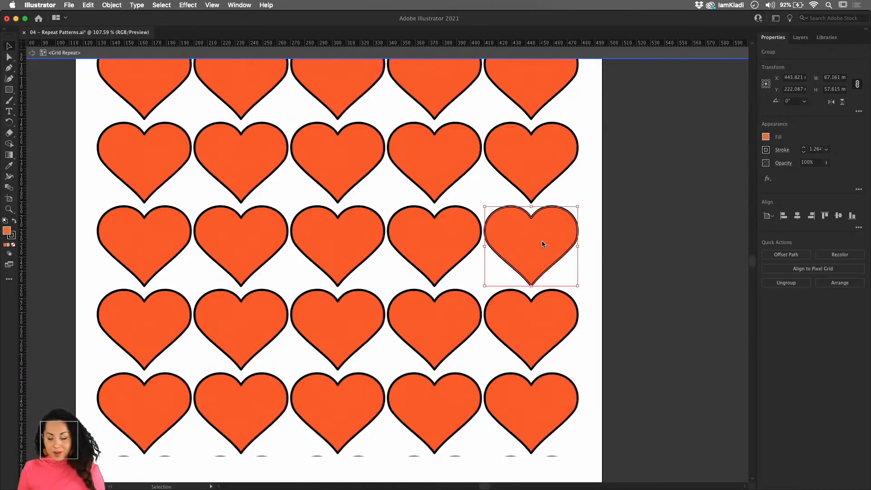
pyautogui.moveTo(548, 229); pyautogui.dragTo(586, 274)
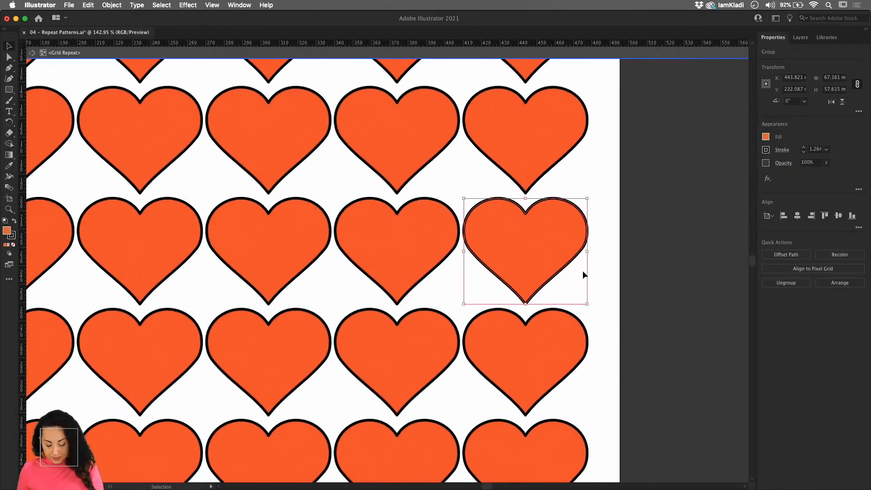
pyautogui.press('super+z')
pyautogui.press('super+z')
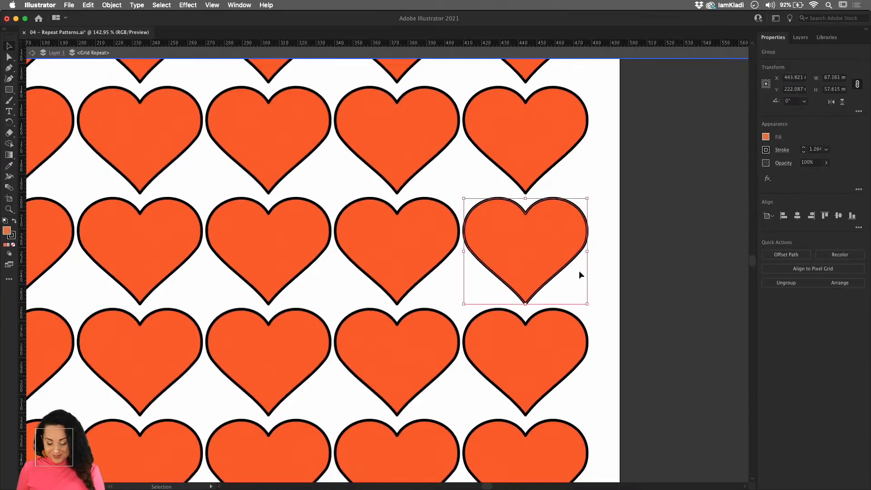
pyautogui.press('super+shift+z')
# - Undo the deletion of the small pink heart and move it off the artboard, just beyond the artboard's right edge
pyautogui.moveTo(392, 265); pyautogui.dragTo(417, 224)
pyautogui.press('super+0')
pyautogui.moveTo(380, 253); pyautogui.dragTo(476, 239)
pyautogui.press('super+z')
pyautogui.press('super+z')
pyautogui.press('super+z')
pyautogui.press('super+z')
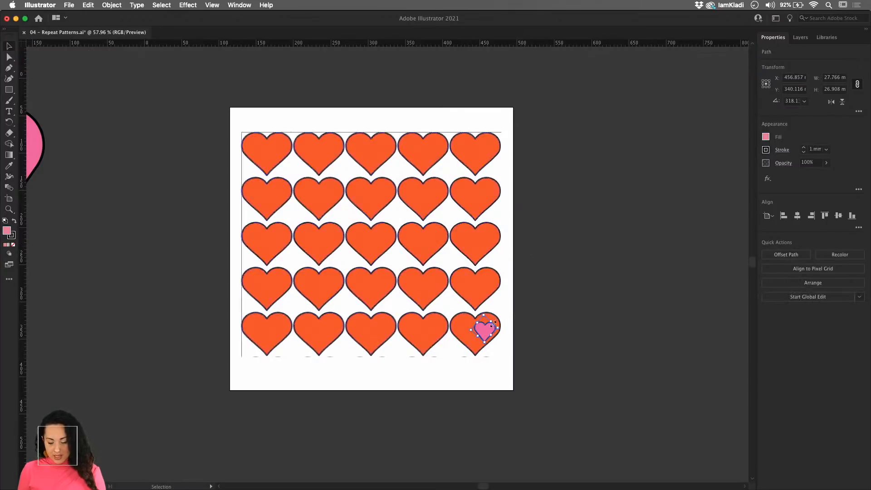
pyautogui.moveTo(484, 330); pyautogui.dragTo(556, 223)
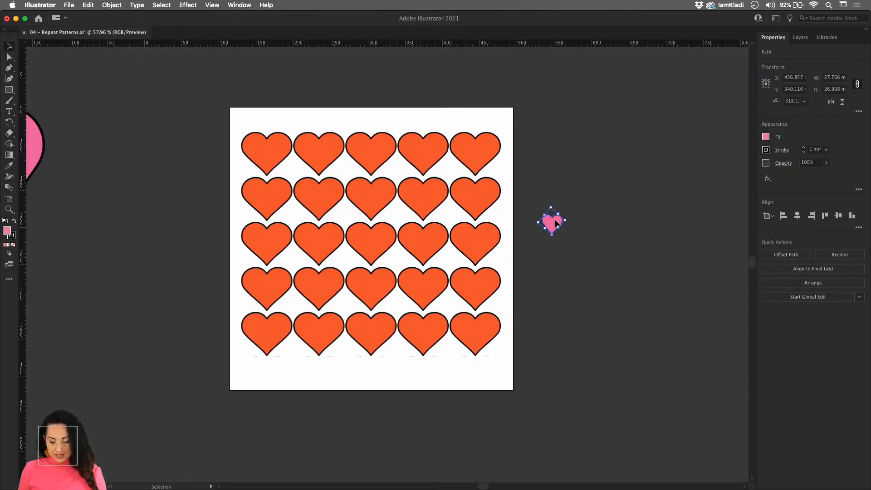
# - Paste the small pink heart into the heart grid repeat, place it inside an orange heart's upper-right lobe and shrink it to about 16 mm wide
pyautogui.press('a')
pyautogui.press('v')
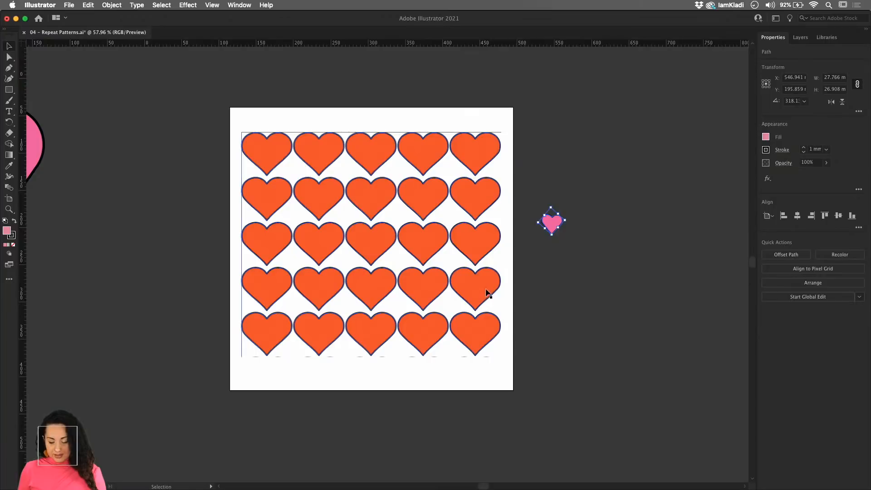
pyautogui.doubleClick(485, 292)
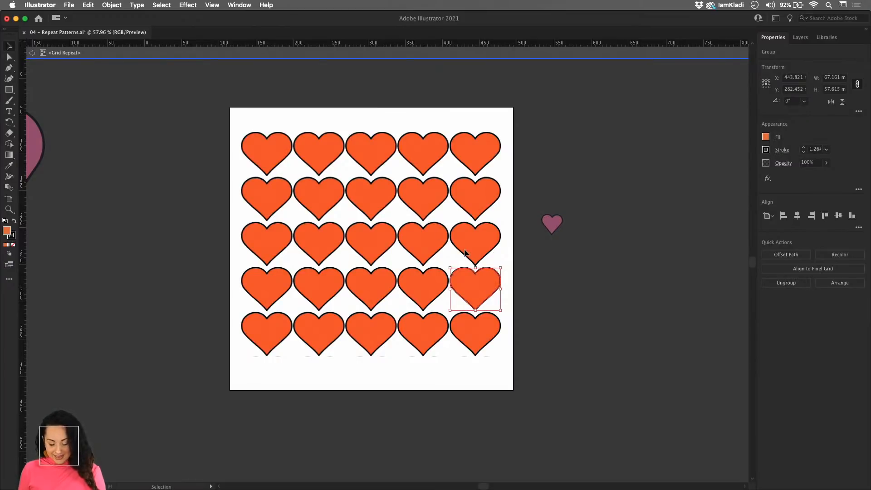
pyautogui.press('super+v')
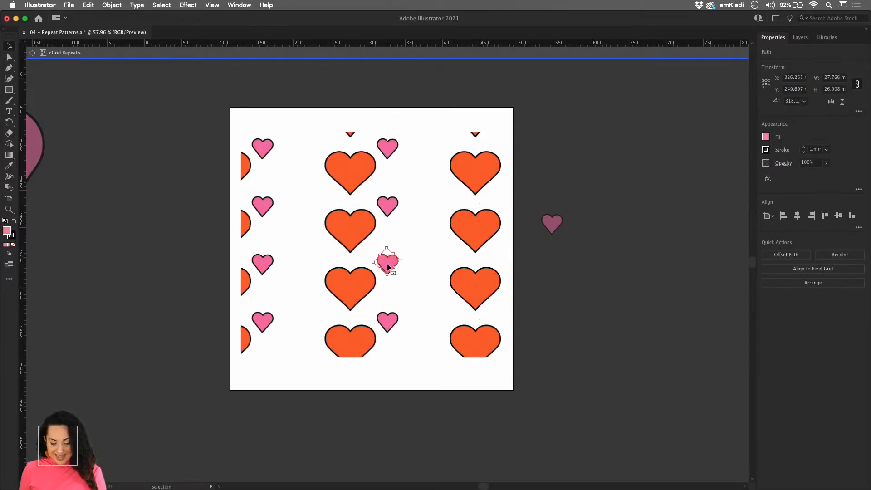
pyautogui.moveTo(388, 267); pyautogui.dragTo(543, 284)
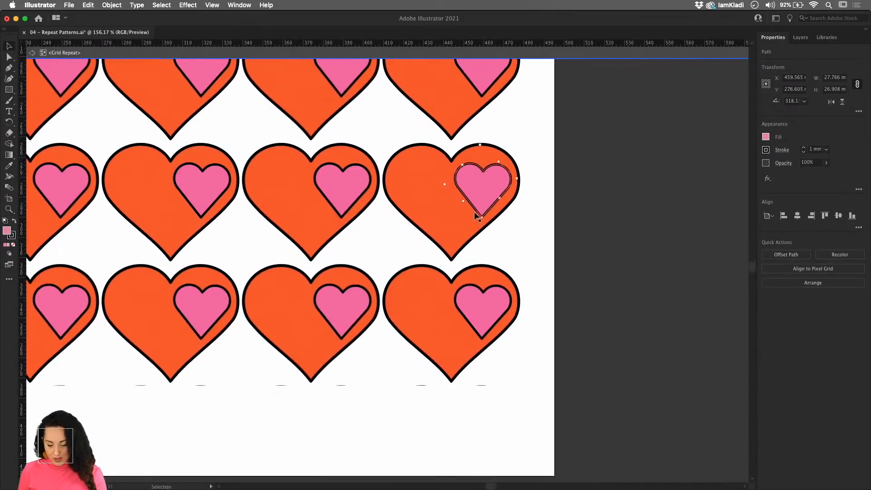
pyautogui.moveTo(479, 220); pyautogui.dragTo(490, 199)
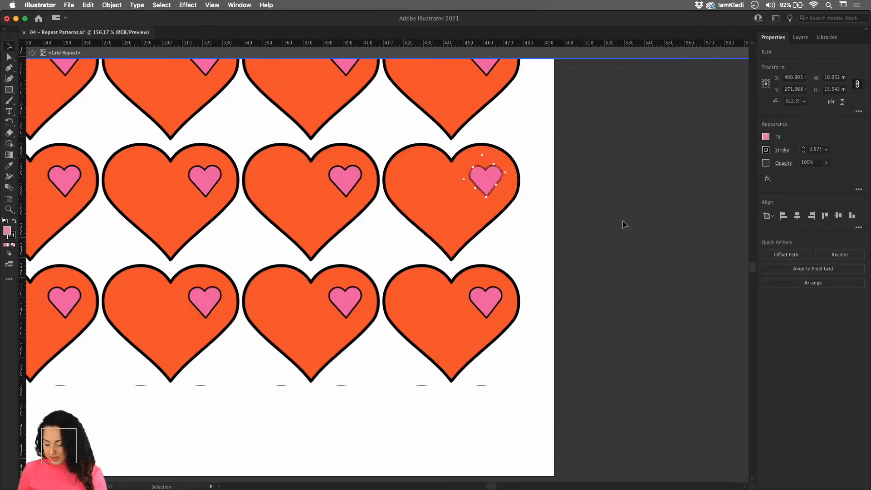
# - Give the small heart a light orange fill and a 1 mm stroke, and exit the grid repeat's isolation mode
pyautogui.click(763, 137)
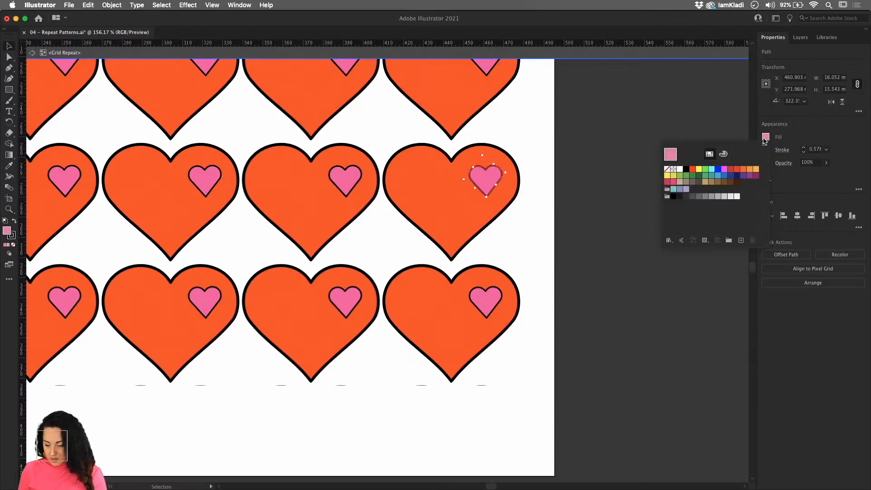
pyautogui.click(755, 168)
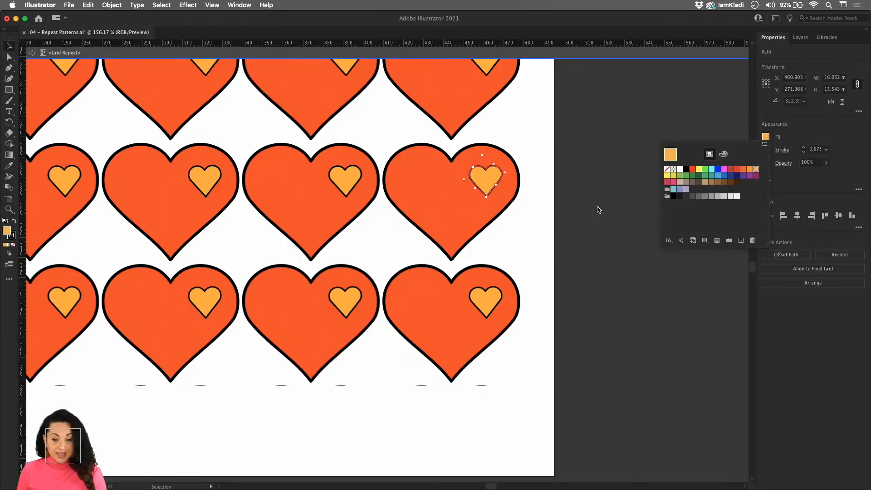
pyautogui.click(805, 148)
pyautogui.click(804, 148)
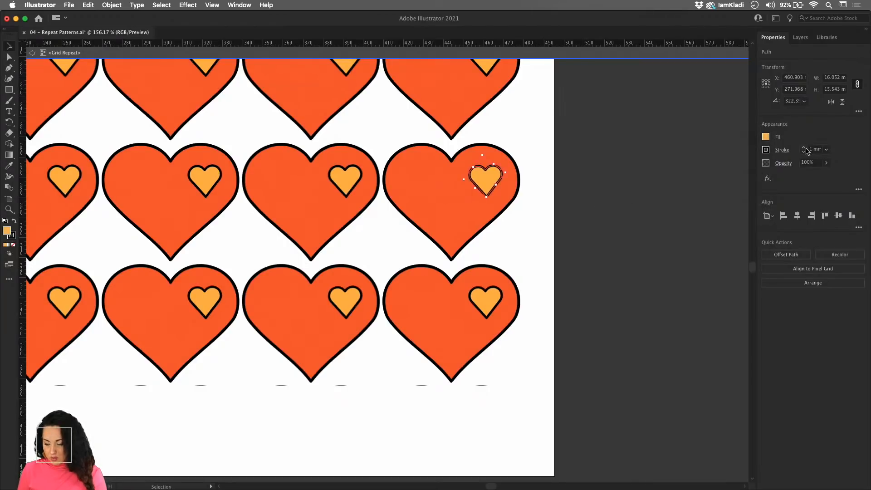
pyautogui.doubleClick(704, 174)
pyautogui.scroll(-5, 705, 165)
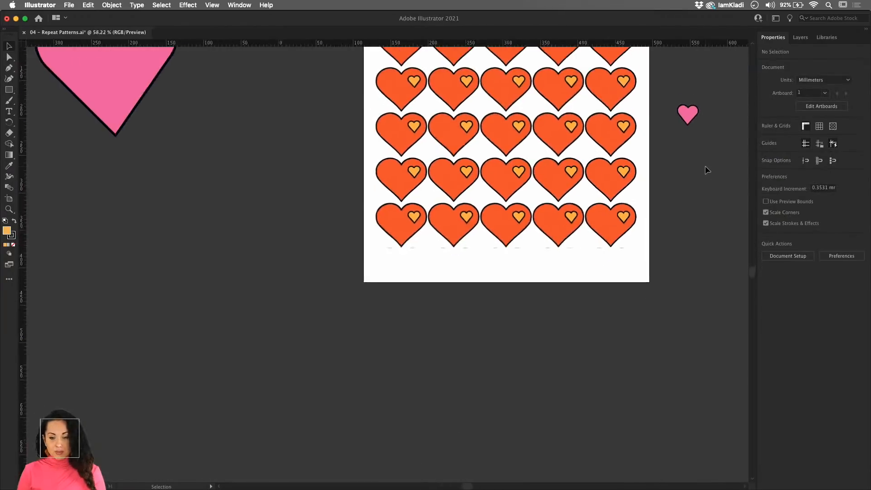
pyautogui.moveTo(703, 166); pyautogui.dragTo(579, 298)
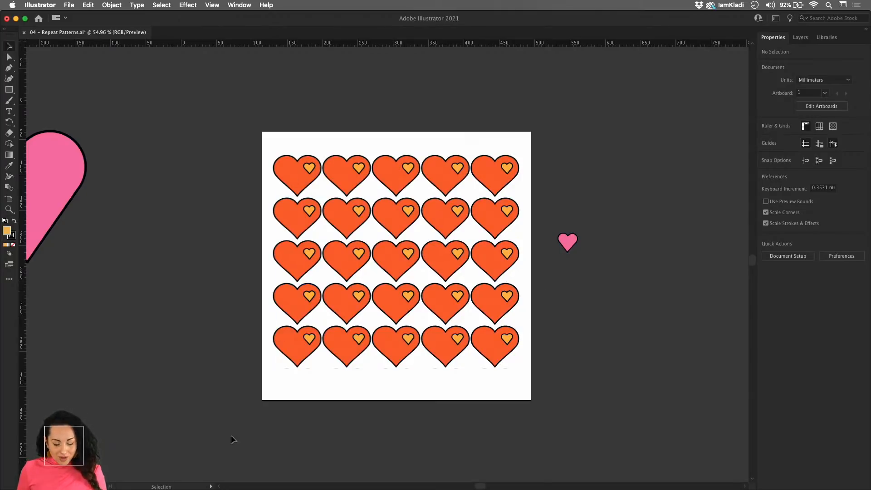
# - Switch to Finder and open the 03 - Illustrate with Shapes WIP.ai file from the 03.01 DCC WIP folder inside Adobe's DCC folder
pyautogui.click(212, 458)
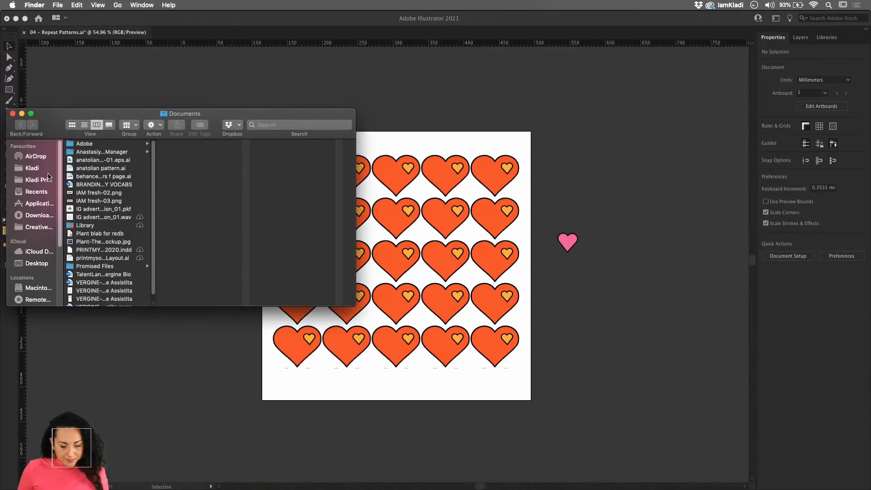
pyautogui.click(46, 170)
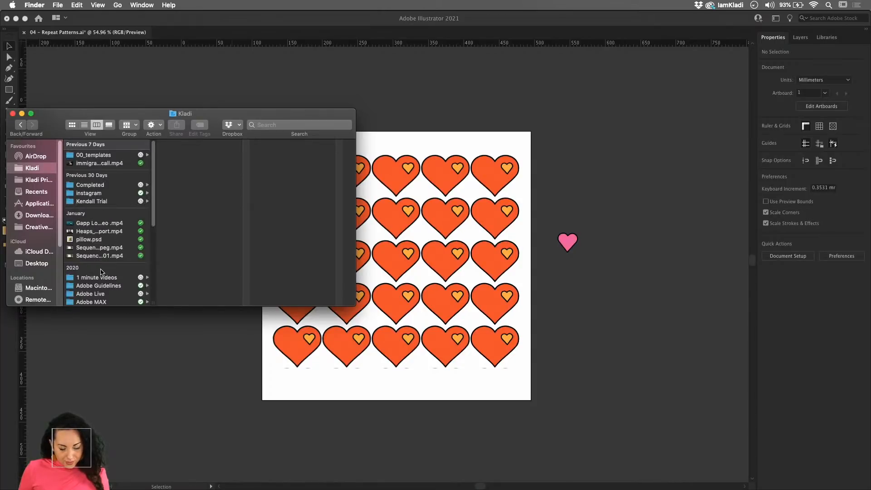
pyautogui.scroll(-3, 103, 271)
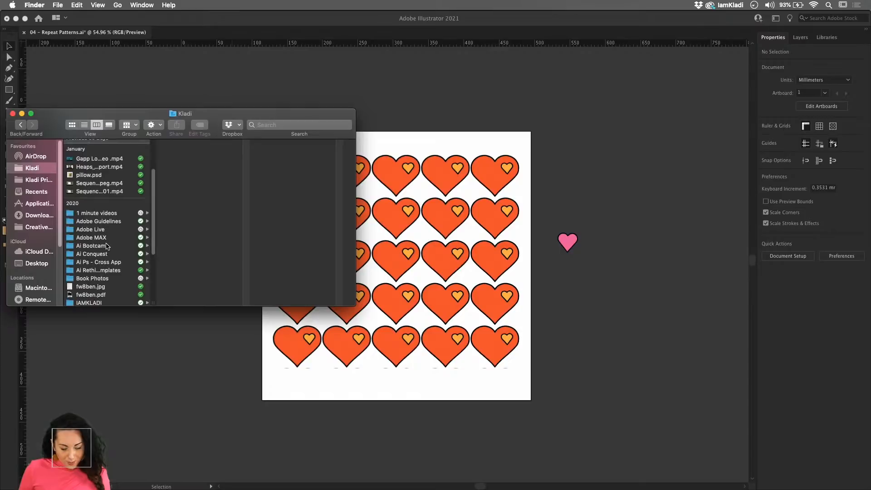
pyautogui.click(41, 181)
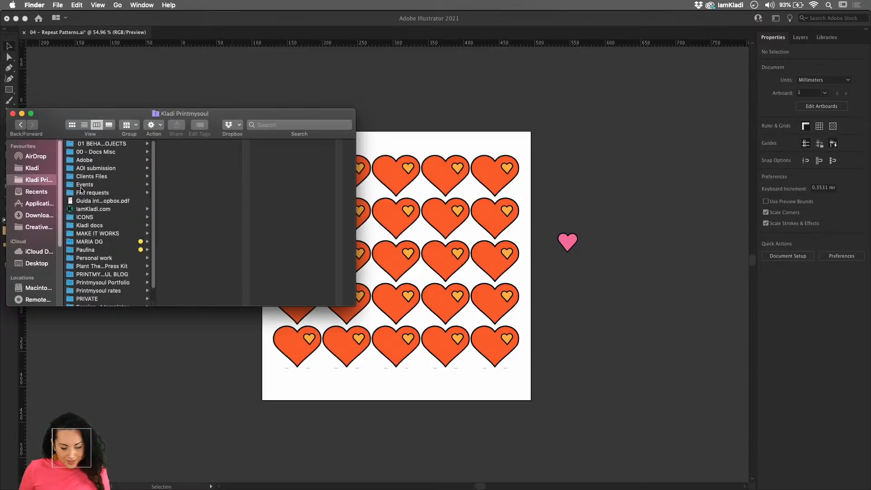
pyautogui.click(104, 161)
pyautogui.click(185, 218)
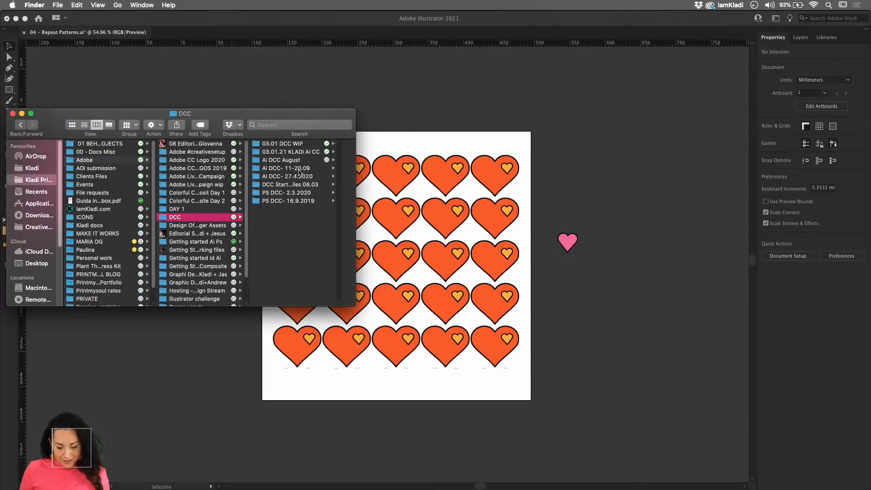
pyautogui.click(318, 145)
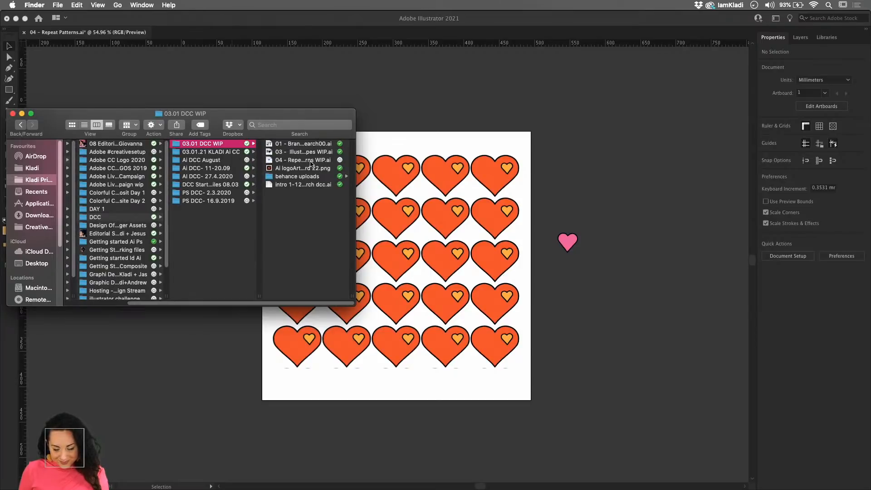
pyautogui.doubleClick(307, 152)
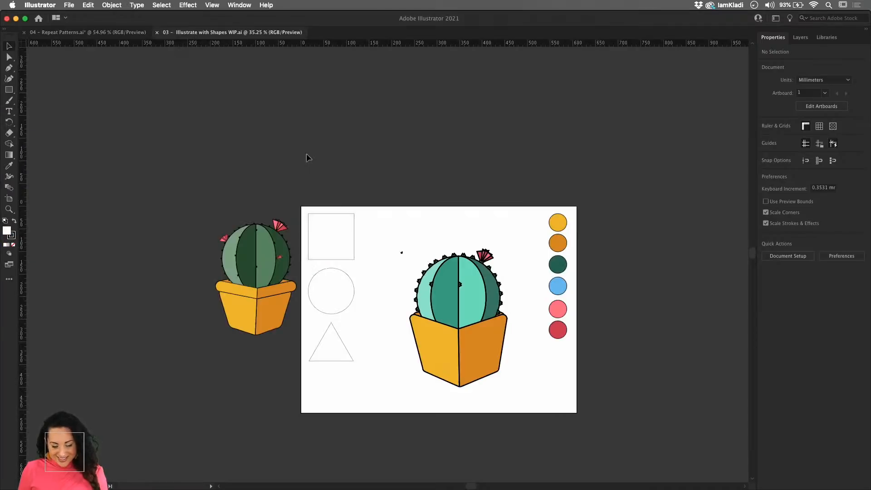
# - Copy the potted cactus beside the artboard into the Repeat Patterns document and place it above the large pink heart
pyautogui.click(269, 315)
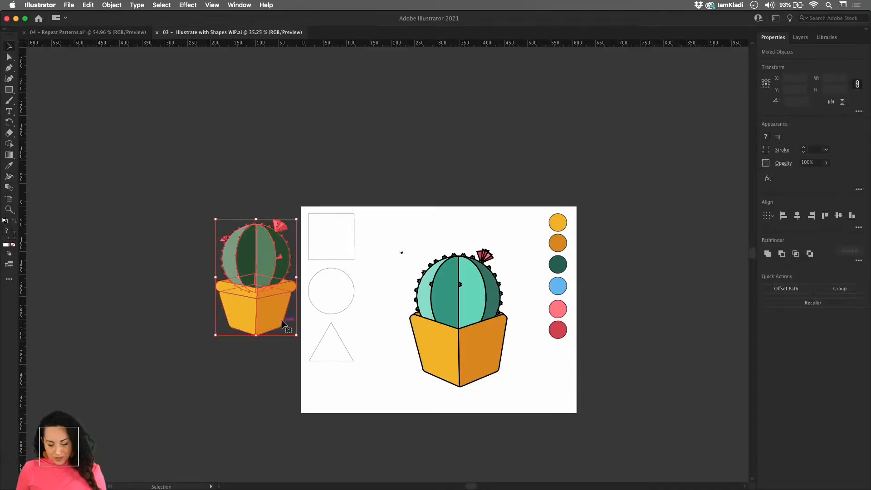
pyautogui.click(125, 38)
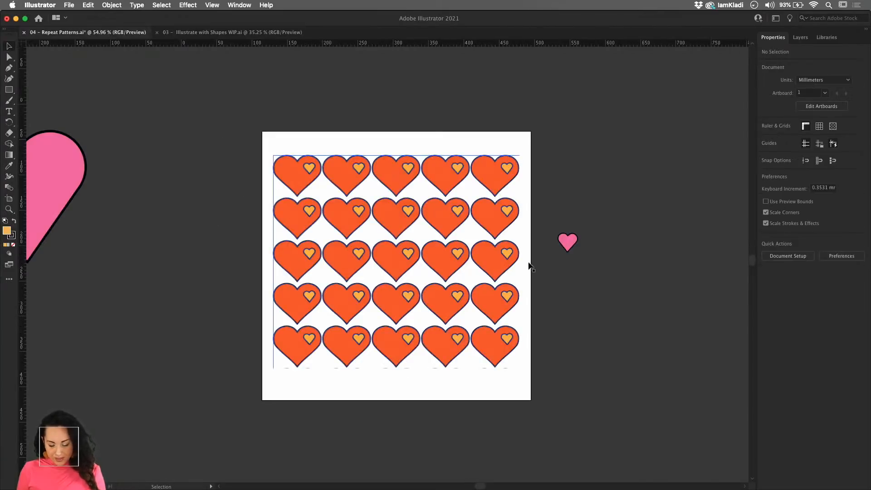
pyautogui.press('super+v')
pyautogui.scroll(-3, 455, 311)
pyautogui.moveTo(455, 311); pyautogui.dragTo(317, 156)
# - Turn the potted cactus into a grid repeat and move it off the artboard, beyond the artboard's right edge
pyautogui.click(111, 5)
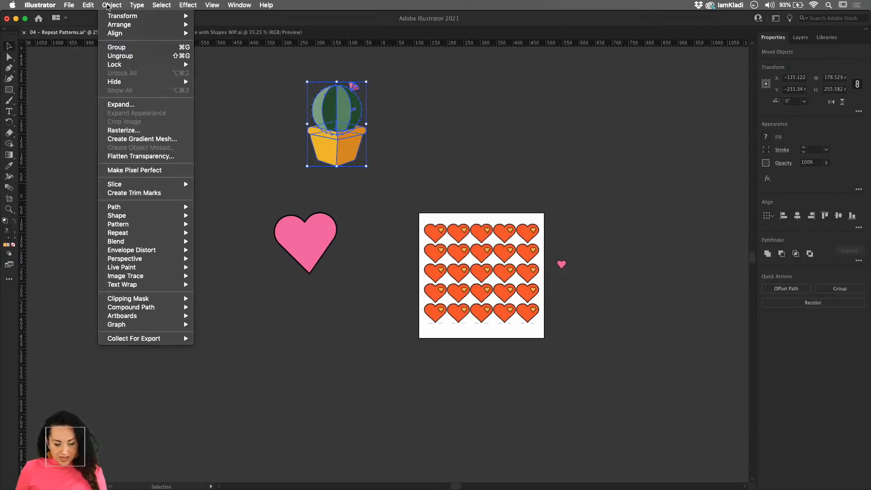
pyautogui.moveTo(129, 232)
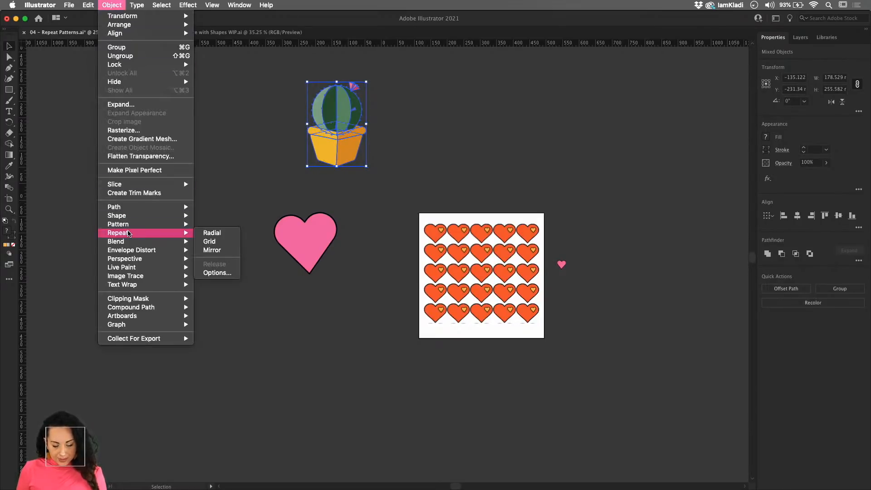
pyautogui.click(228, 243)
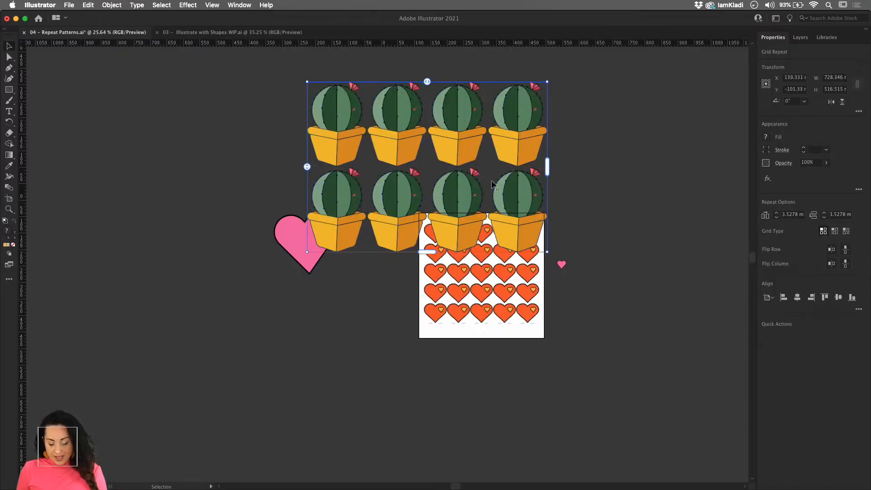
pyautogui.moveTo(456, 202); pyautogui.dragTo(698, 177)
pyautogui.moveTo(643, 178); pyautogui.dragTo(554, 267)
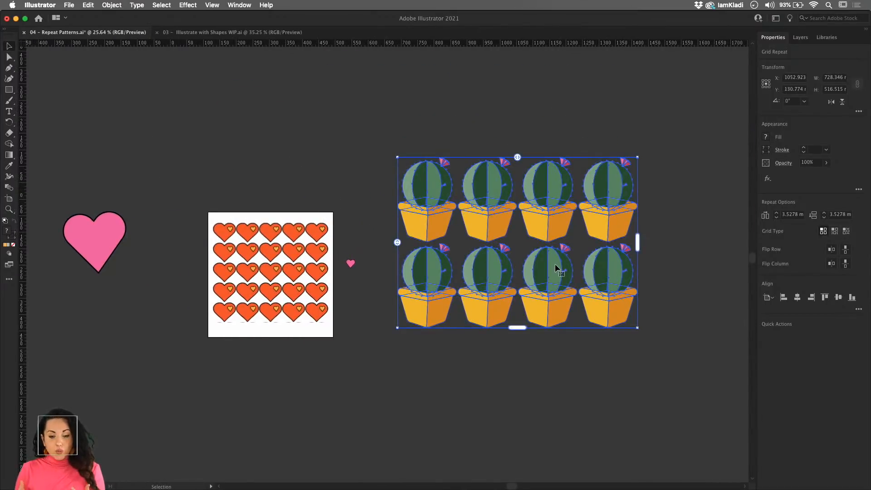
# - Recolour the light green segment right of the cactus's centre line blue within the grid repeat, and exit isolation mode
pyautogui.moveTo(447, 205); pyautogui.dragTo(564, 146)
pyautogui.scroll(-4, 564, 146)
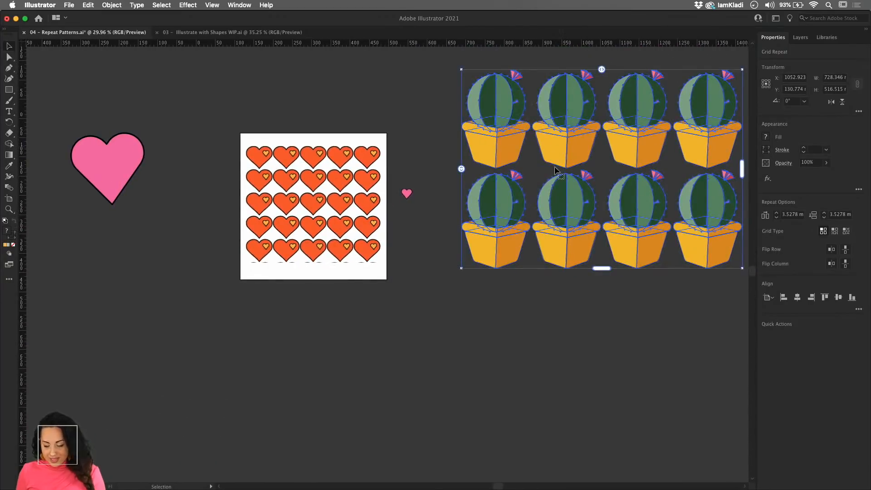
pyautogui.doubleClick(570, 186)
pyautogui.scroll(4, 585, 179)
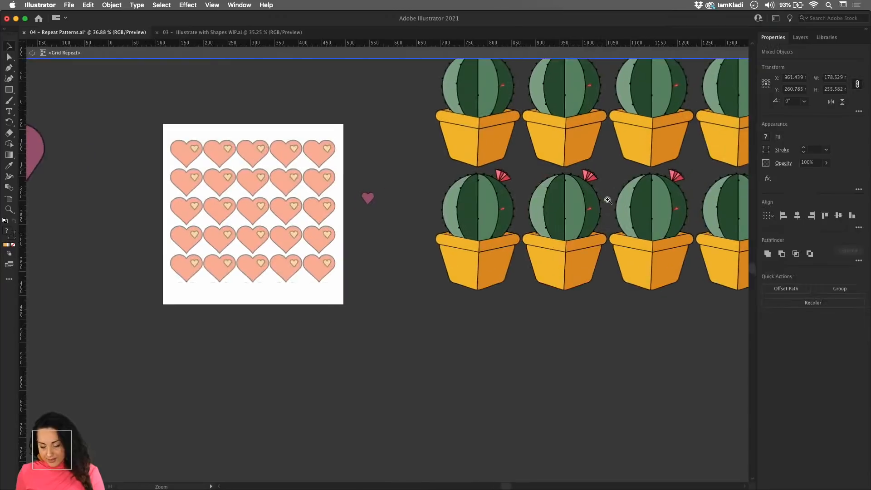
pyautogui.doubleClick(576, 205)
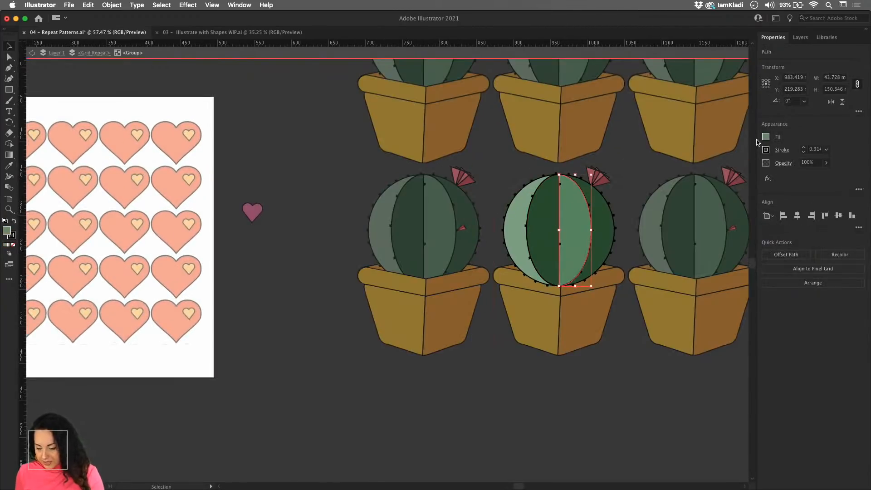
pyautogui.click(765, 137)
pyautogui.click(719, 177)
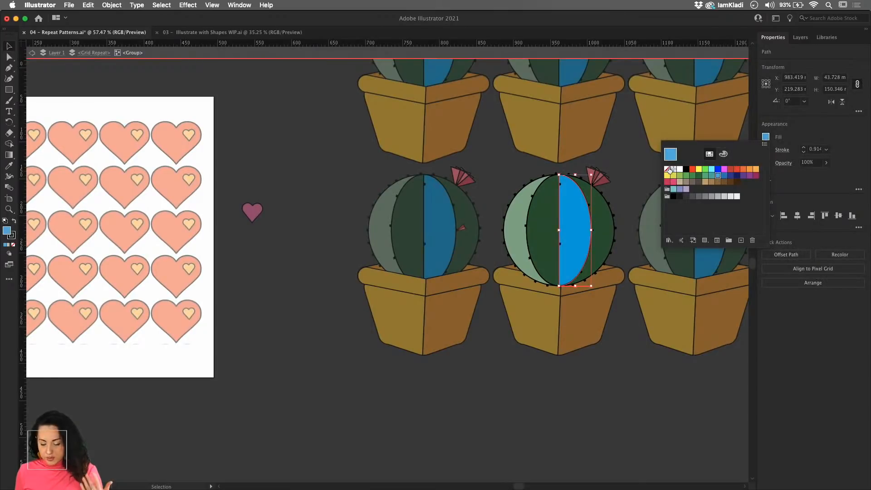
pyautogui.click(638, 168)
pyautogui.click(637, 169)
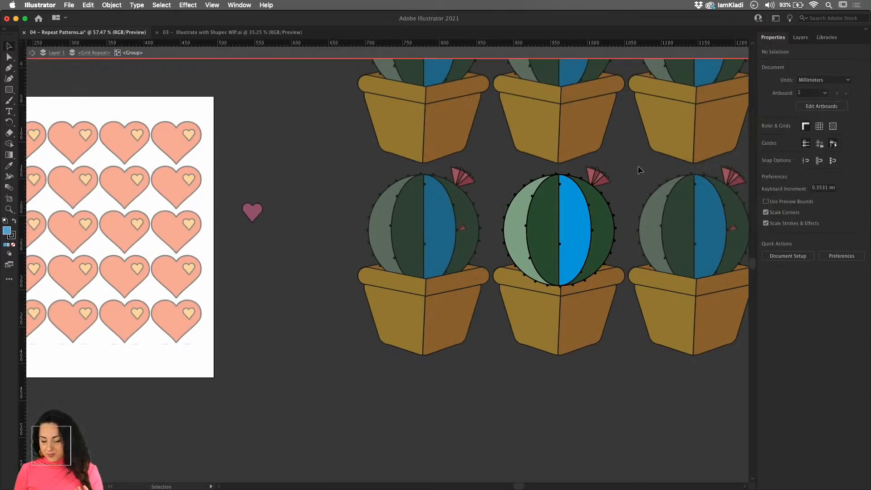
pyautogui.doubleClick(638, 167)
pyautogui.moveTo(639, 168); pyautogui.dragTo(477, 221)
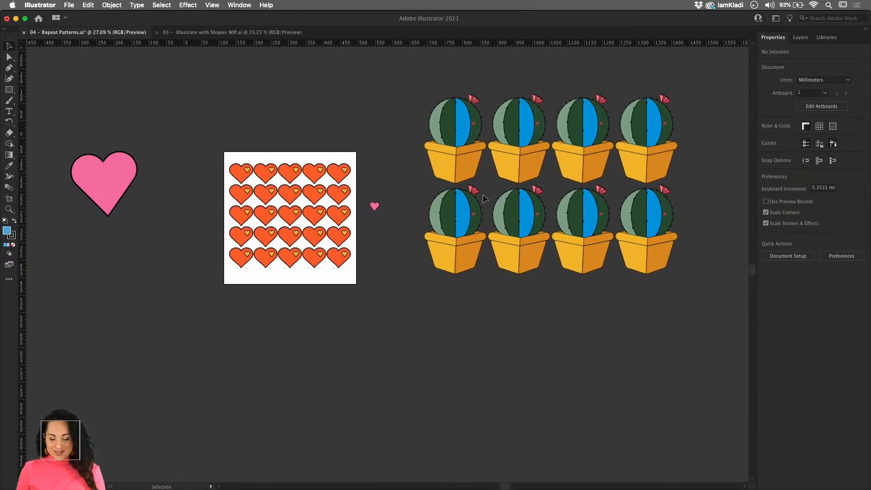
pyautogui.doubleClick(515, 208)
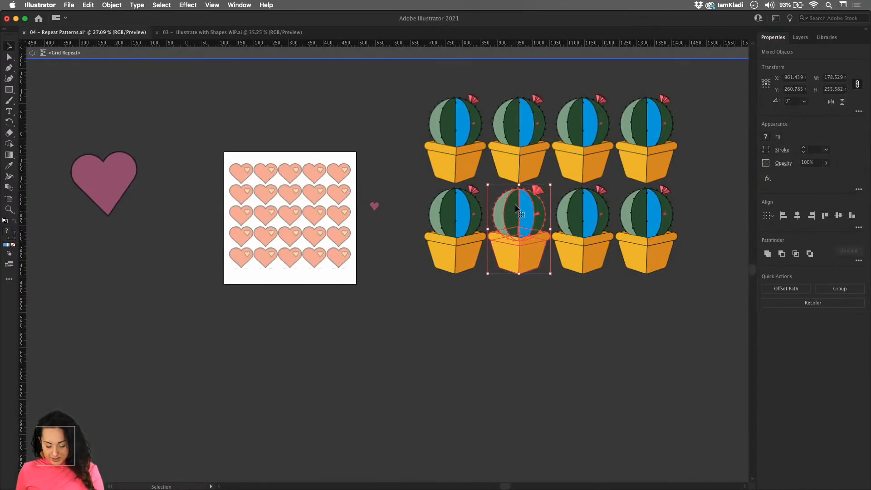
pyautogui.press('super+v')
pyautogui.press('super+z')
# - Copy the small pink heart beside the artboard and paste it into the cactus grid repeat
pyautogui.doubleClick(390, 208)
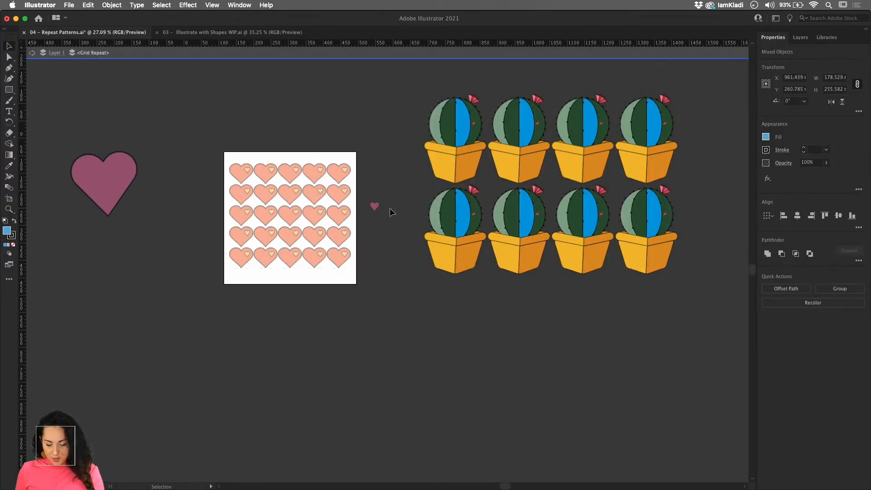
pyautogui.click(507, 211)
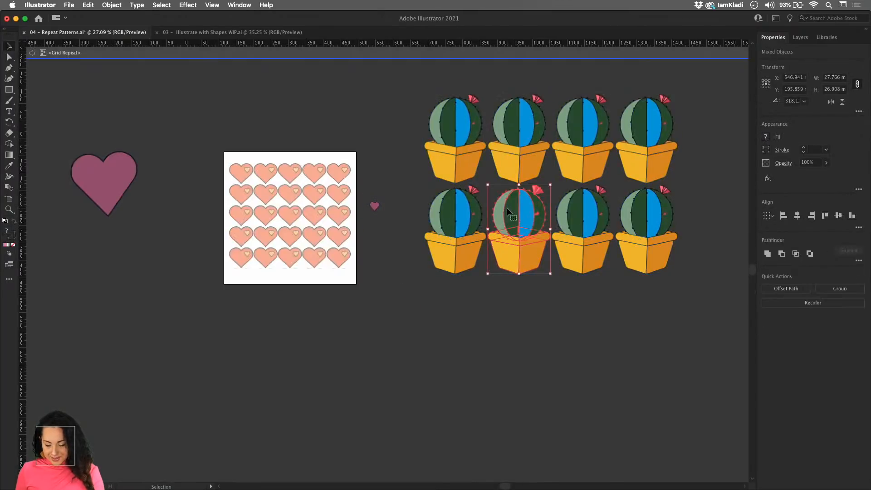
pyautogui.press('super+v')
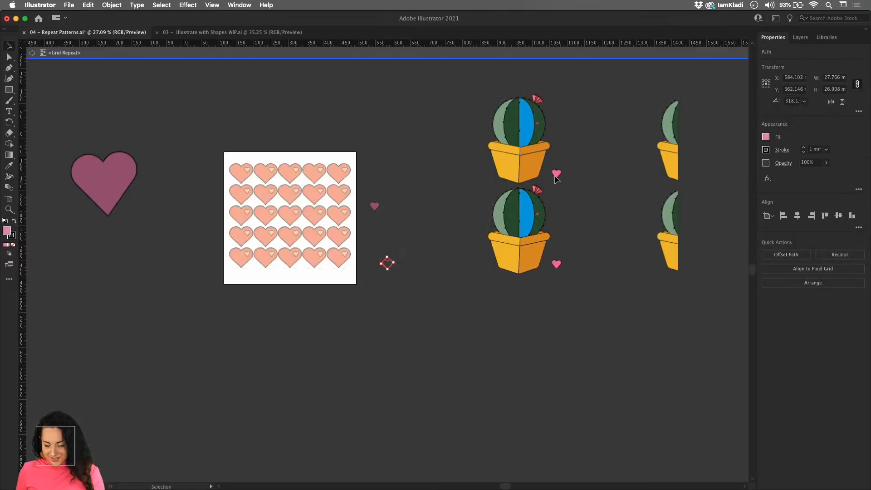
pyautogui.click(563, 172)
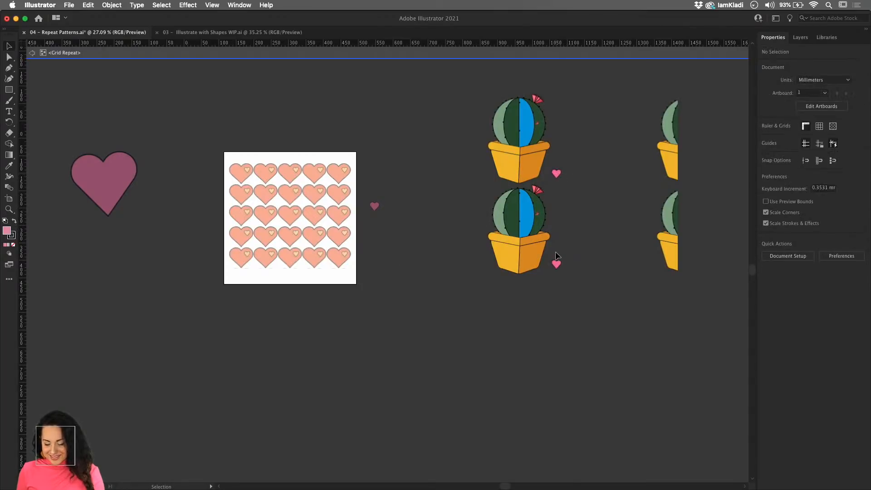
pyautogui.scroll(-10, 557, 236)
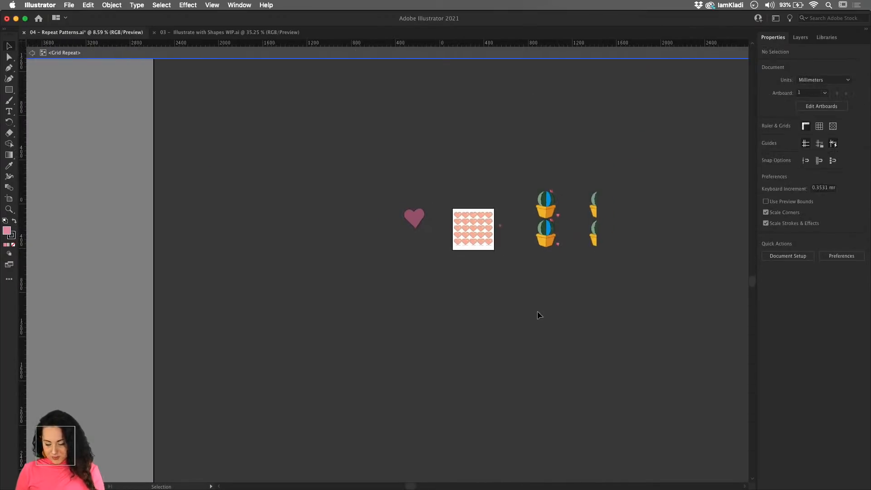
# - Undo the pasting of the small pink heart into the cactus grid repeat, and exit isolation mode
pyautogui.doubleClick(537, 312)
pyautogui.press('super+z')
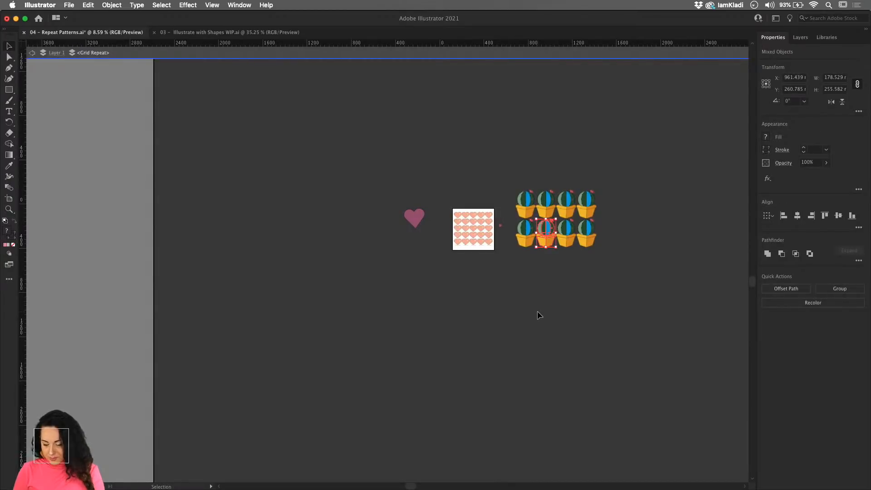
pyautogui.doubleClick(537, 312)
# - Move the cactus grid repeat from the artboard's right side to above the large pink heart at the artboard's left, and deselect it
pyautogui.moveTo(501, 227); pyautogui.dragTo(608, 272)
pyautogui.moveTo(659, 302); pyautogui.dragTo(192, 117)
pyautogui.moveTo(337, 135); pyautogui.dragTo(191, 100)
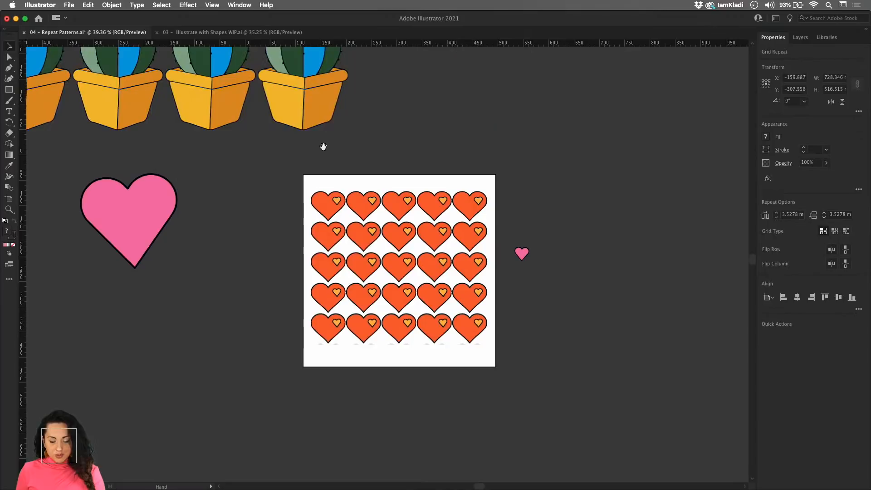
pyautogui.moveTo(318, 129); pyautogui.dragTo(192, 91)
pyautogui.scroll(-3, 248, 104)
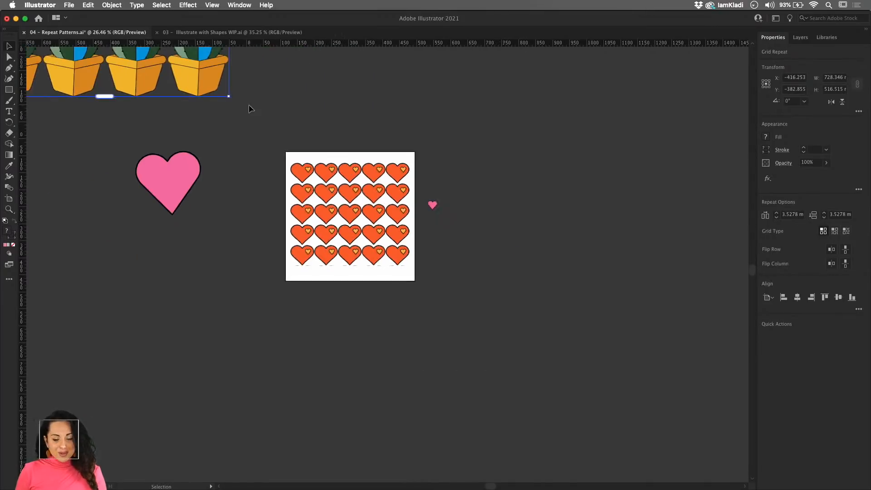
pyautogui.scroll(5, 249, 104)
pyautogui.hscroll(-3, 248, 104)
pyautogui.click(370, 156)
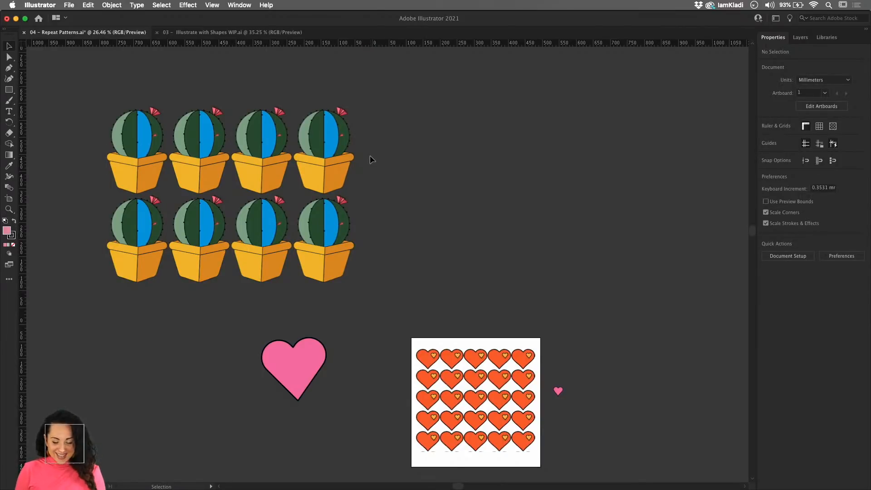
# - Trim the heart grid repeat's bottom edge to hide the partial row, and move the small pink heart below the large pink heart
pyautogui.scroll(-3, 411, 181)
pyautogui.hscroll(3, 411, 181)
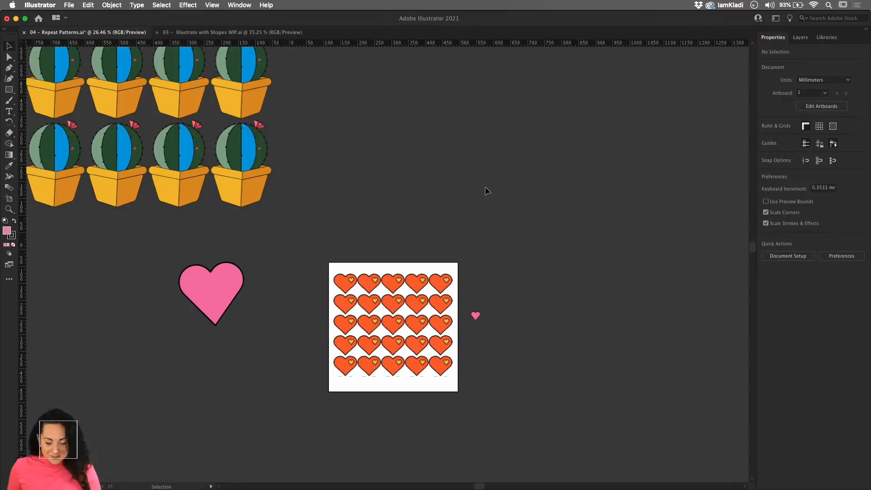
pyautogui.click(446, 317)
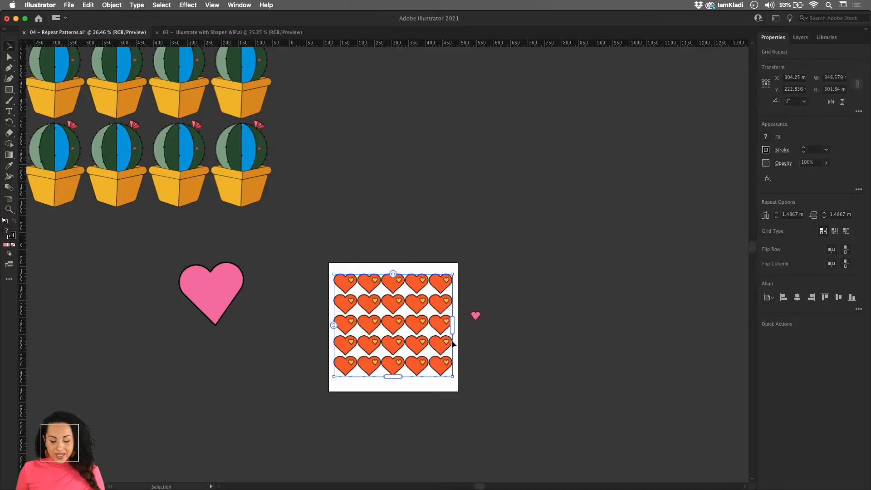
pyautogui.scroll(5, 452, 344)
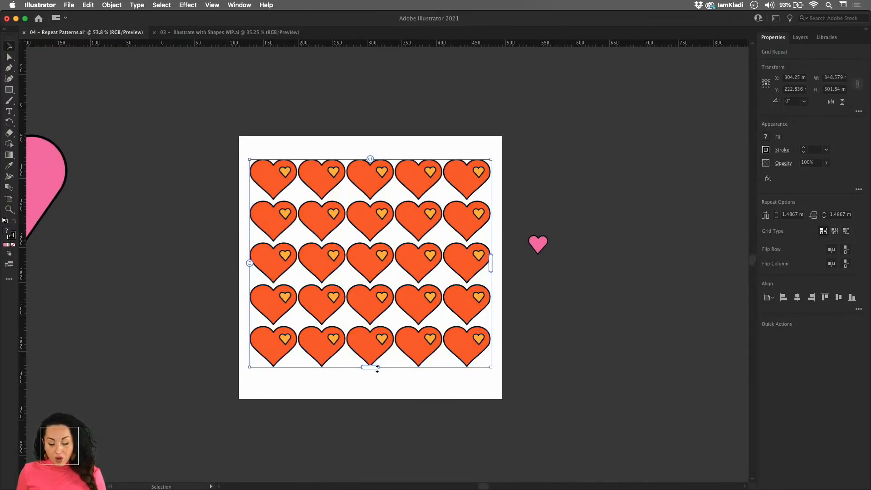
pyautogui.click(389, 386)
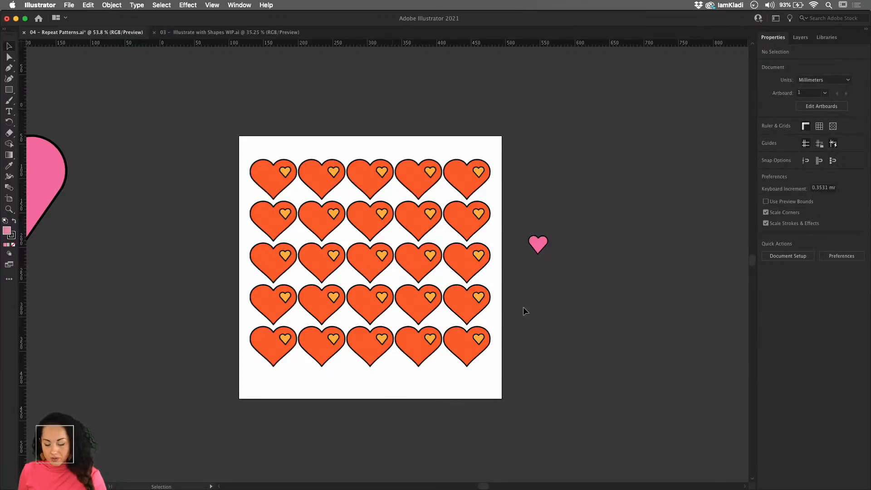
pyautogui.moveTo(539, 248); pyautogui.dragTo(59, 286)
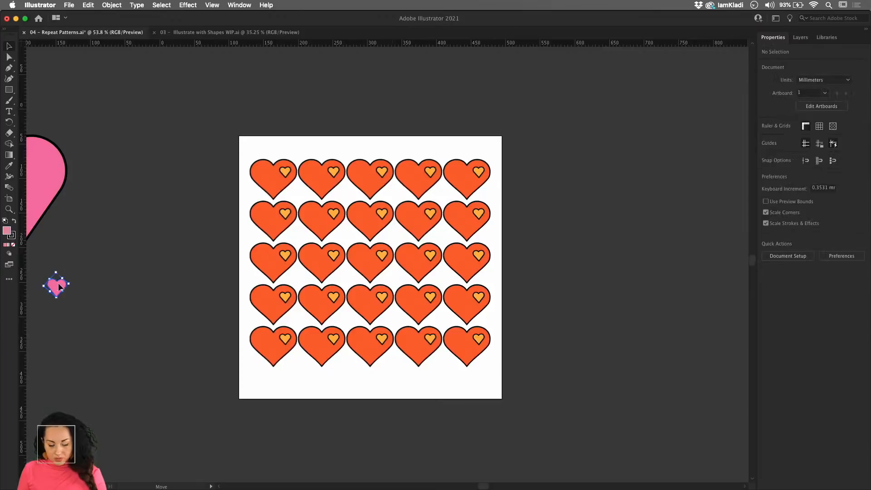
# - Select the heart grid repeat on the artboard and open its Repeat Options
pyautogui.click(393, 292)
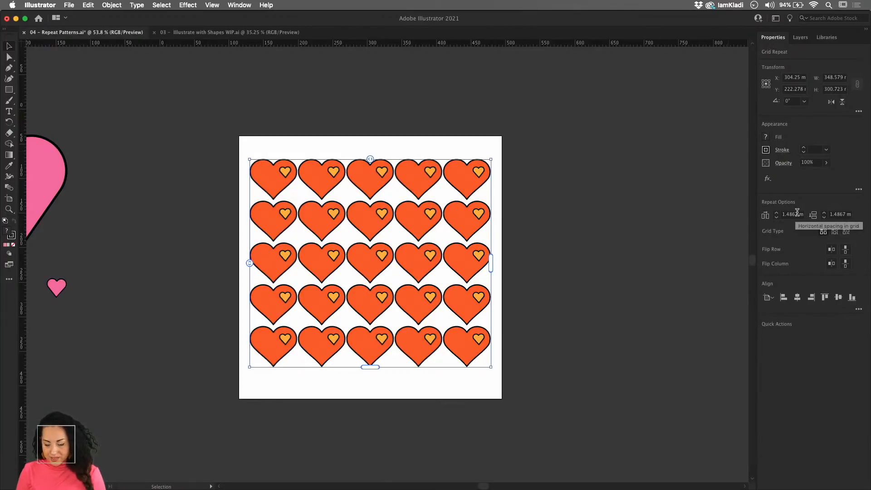
pyautogui.scroll(3, 619, 262)
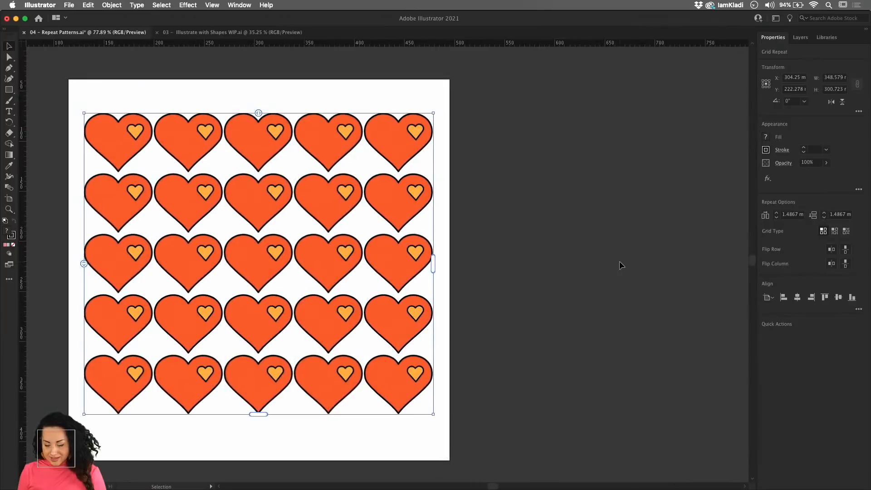
pyautogui.press('space')
pyautogui.moveTo(557, 287); pyautogui.dragTo(818, 284)
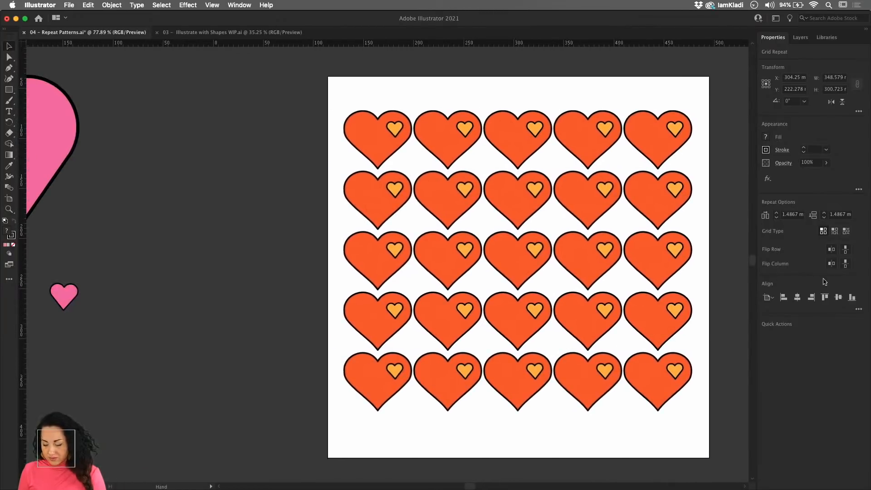
pyautogui.moveTo(667, 281); pyautogui.dragTo(519, 288)
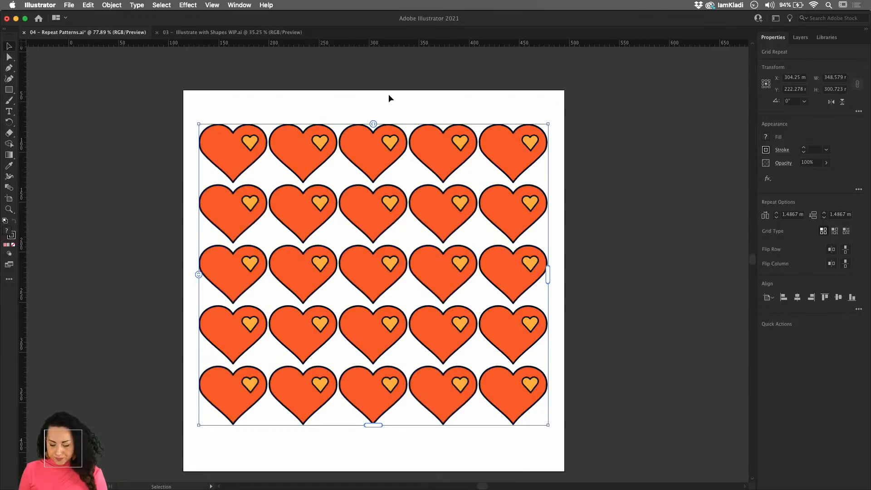
pyautogui.click(112, 5)
pyautogui.moveTo(153, 233)
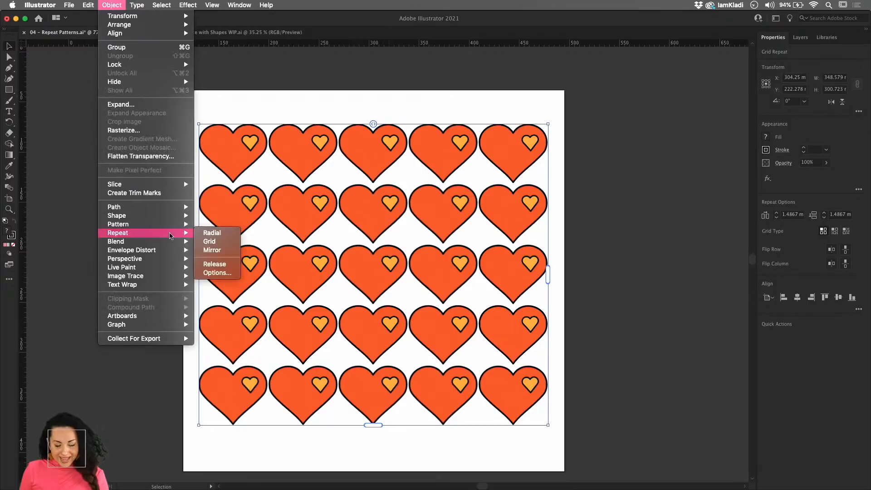
pyautogui.click(217, 272)
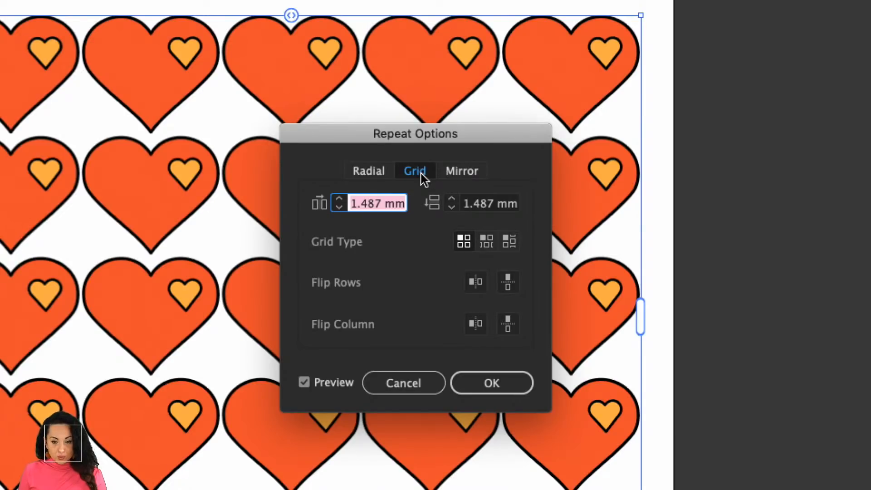
# - Try the brick-by-row, plain grid and brick-by-column grid types on the heart repeat
pyautogui.click(486, 245)
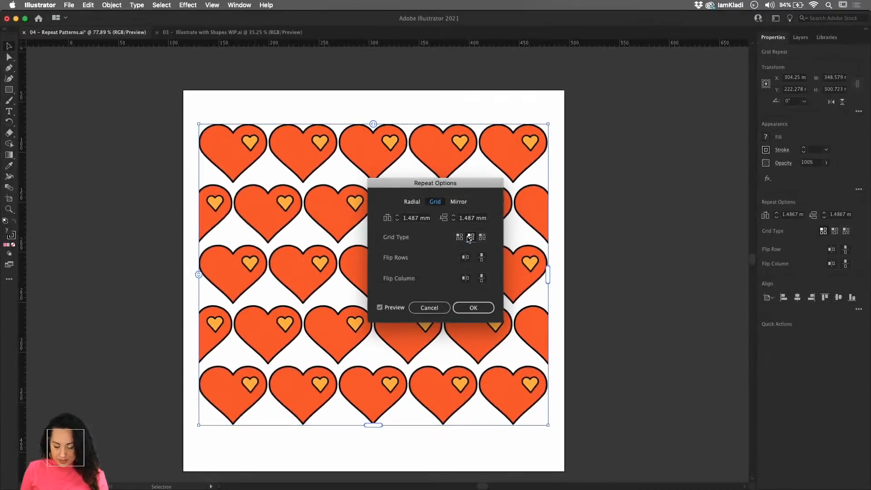
pyautogui.click(461, 237)
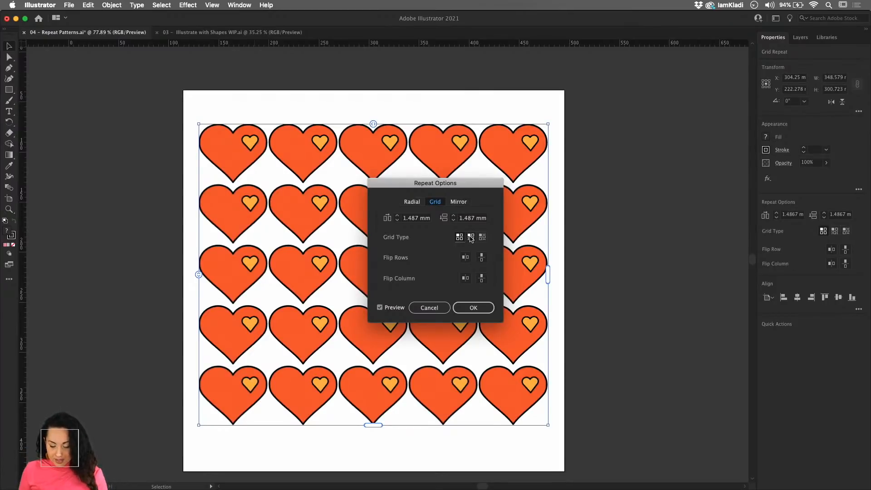
pyautogui.click(471, 236)
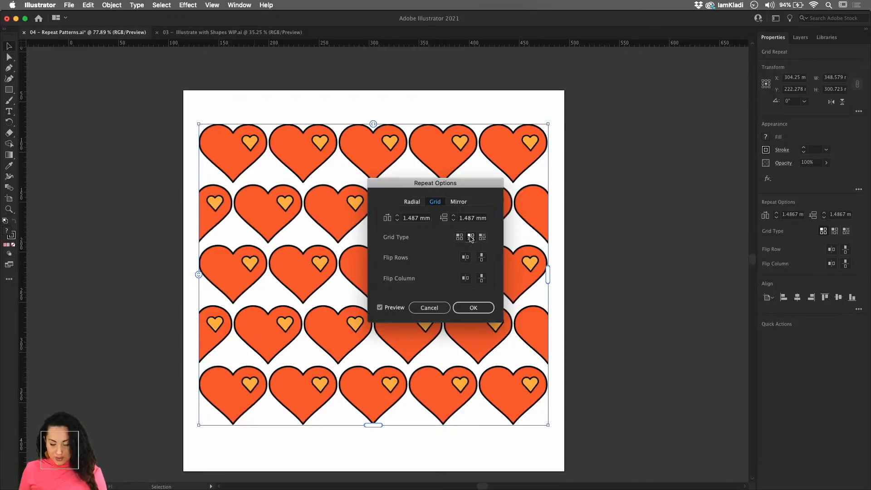
pyautogui.click(482, 237)
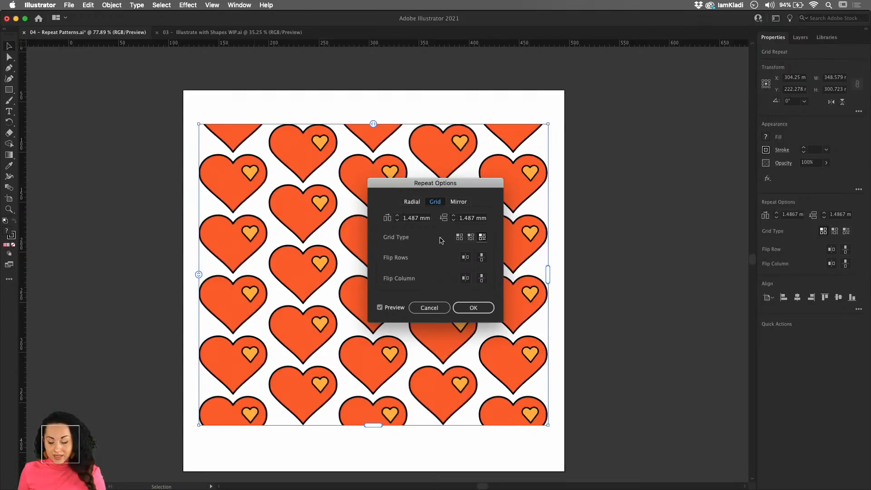
# - Try flipping the rows horizontally and the columns vertically, separately and together, in the brick-by-column heart repeat
pyautogui.click(465, 258)
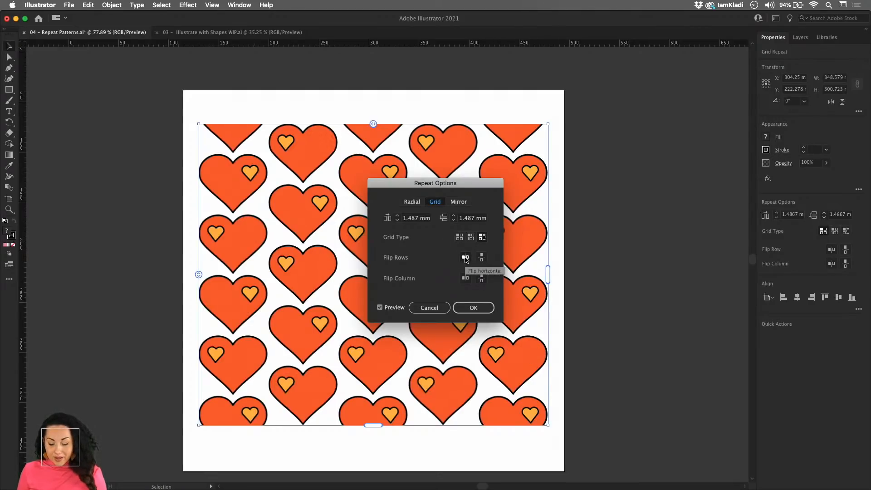
pyautogui.click(465, 258)
pyautogui.click(481, 278)
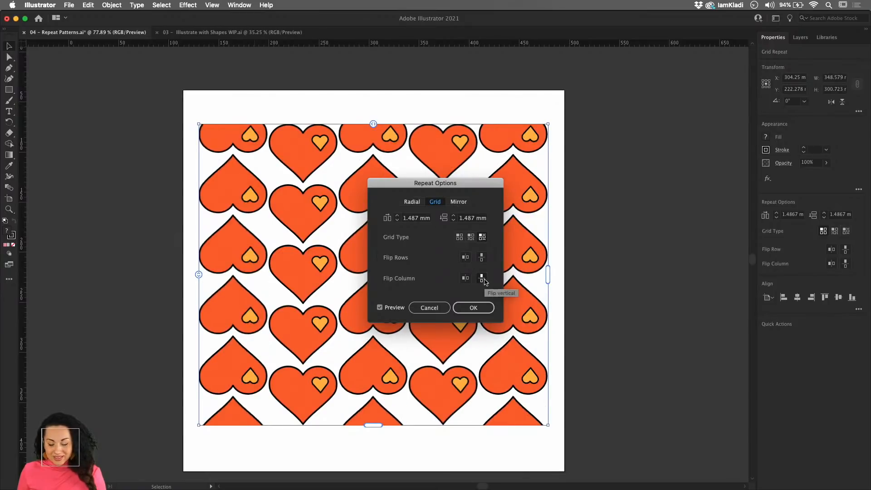
pyautogui.click(483, 280)
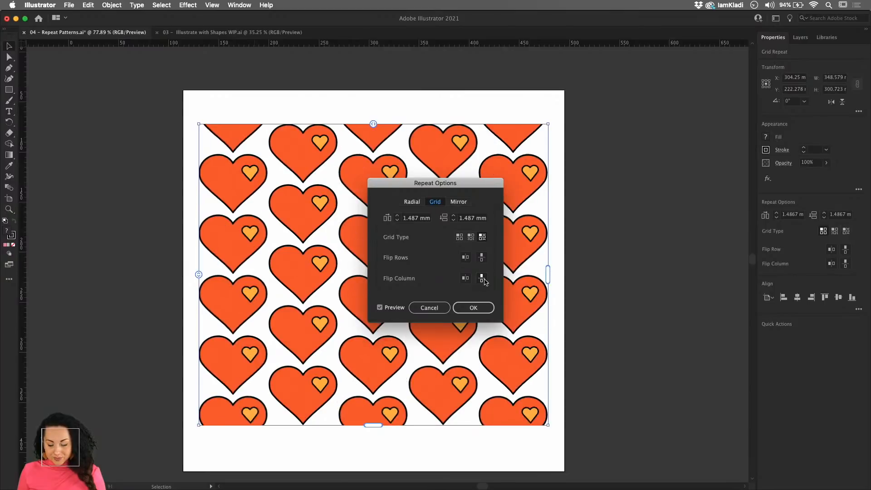
pyautogui.click(465, 257)
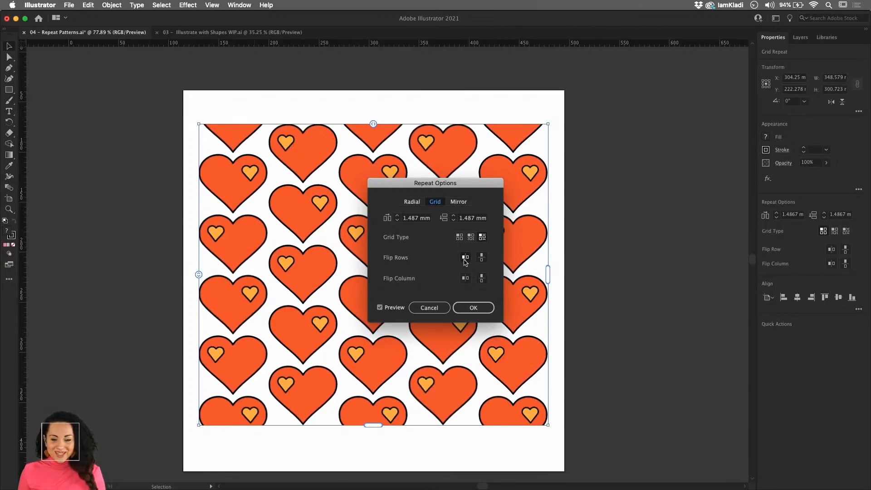
pyautogui.click(482, 278)
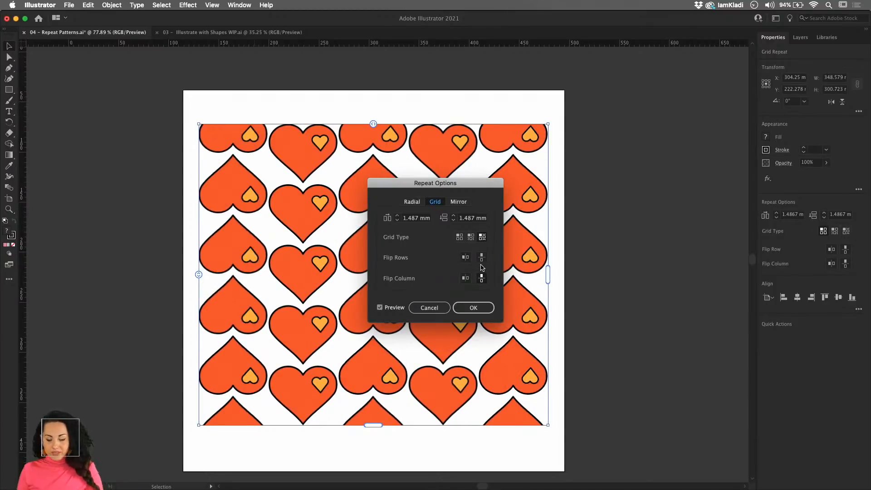
pyautogui.click(466, 257)
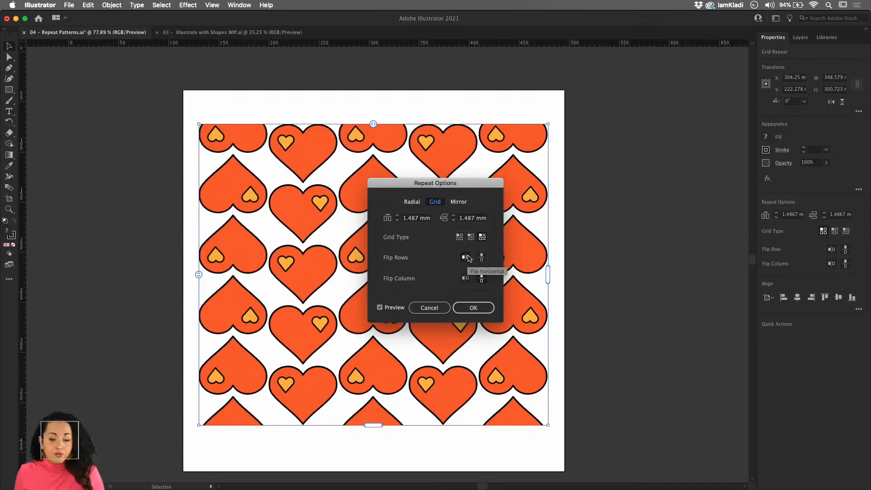
pyautogui.click(465, 257)
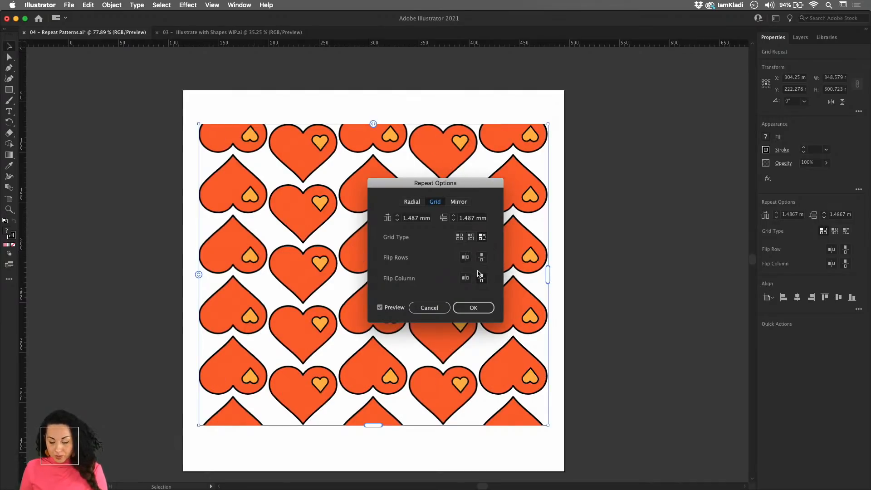
pyautogui.click(481, 278)
# - Set the heart repeat to the plain grid type with rows flipped horizontally, apply the options and deselect the repeat
pyautogui.click(465, 257)
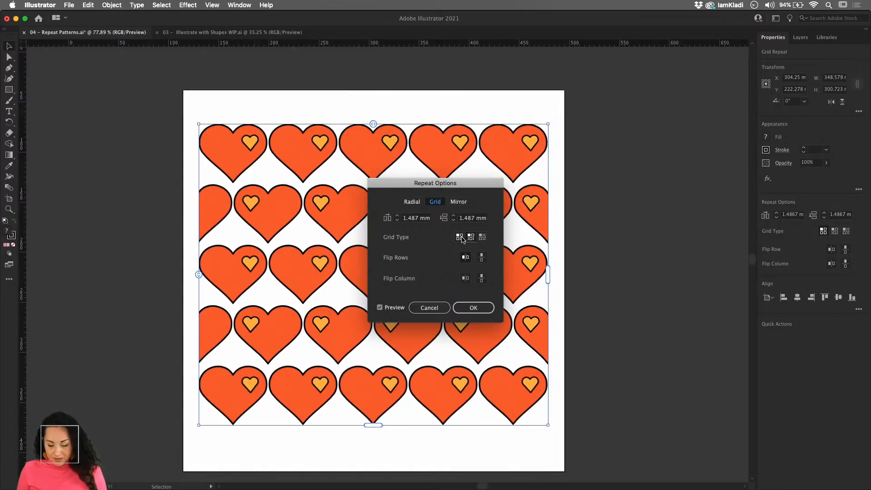
pyautogui.click(460, 236)
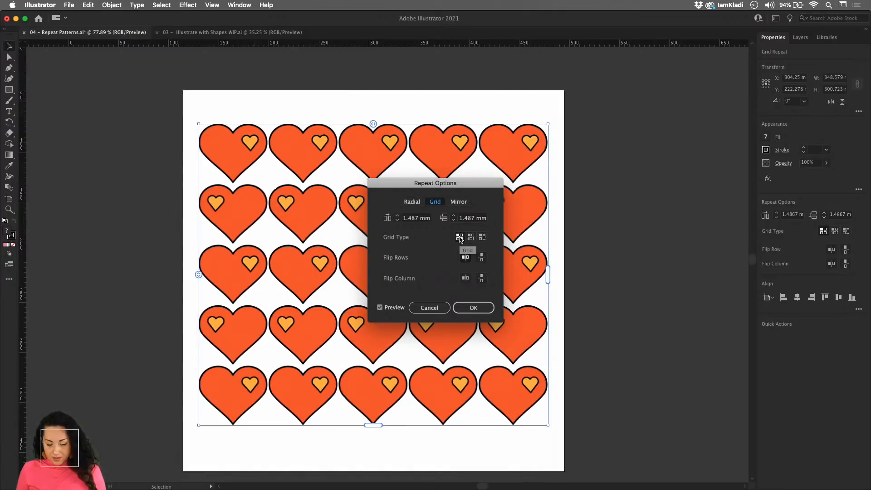
pyautogui.click(466, 259)
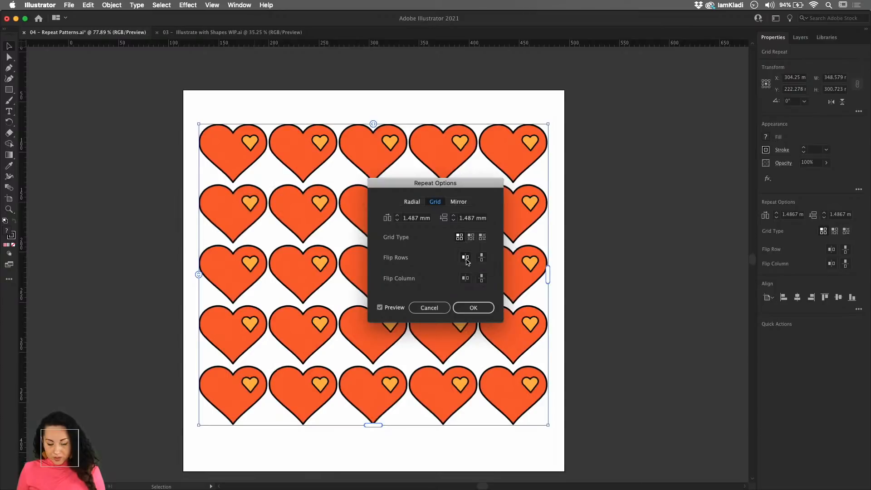
pyautogui.click(466, 259)
pyautogui.click(466, 259)
pyautogui.click(466, 259)
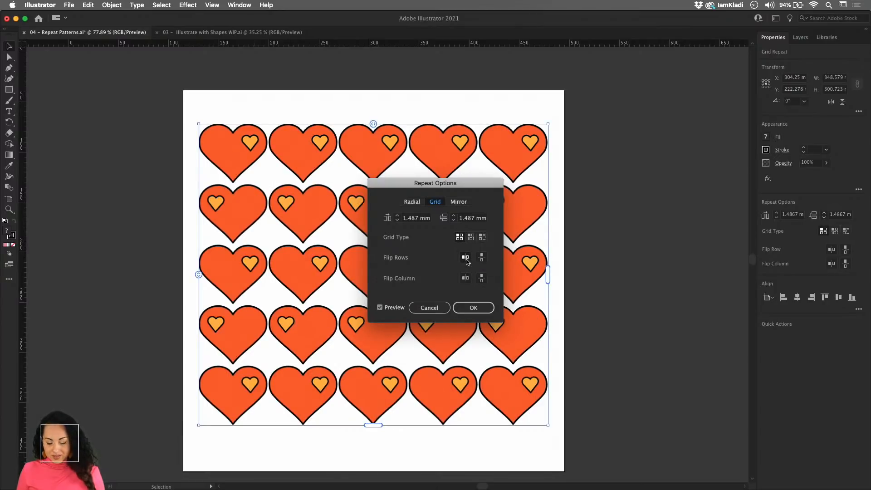
pyautogui.click(473, 308)
pyautogui.click(599, 325)
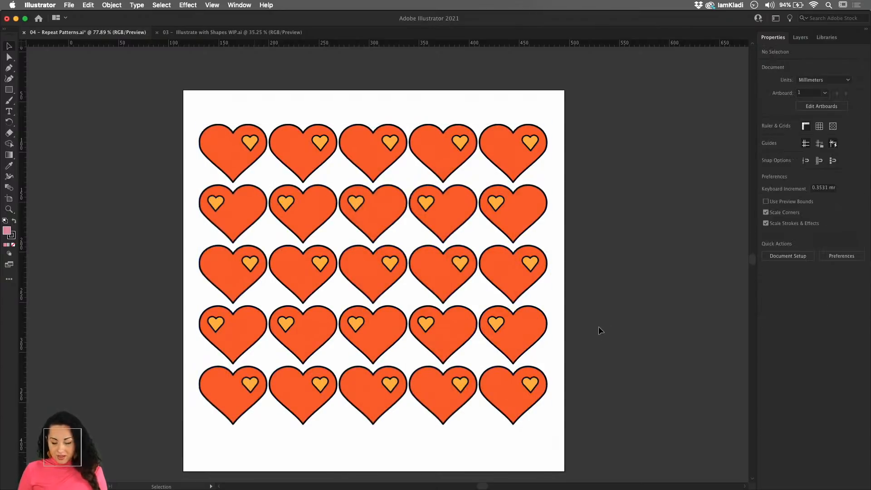
pyautogui.scroll(-5, 598, 328)
pyautogui.moveTo(596, 327); pyautogui.dragTo(472, 358)
pyautogui.click(482, 357)
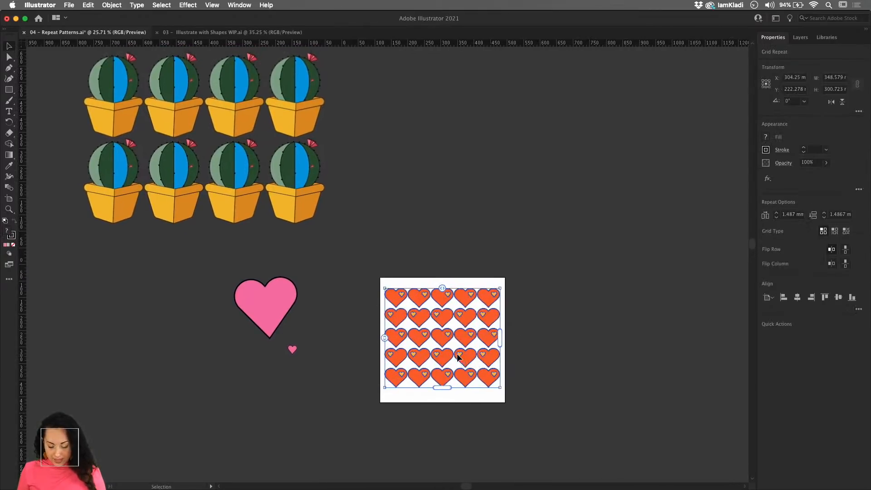
pyautogui.doubleClick(466, 354)
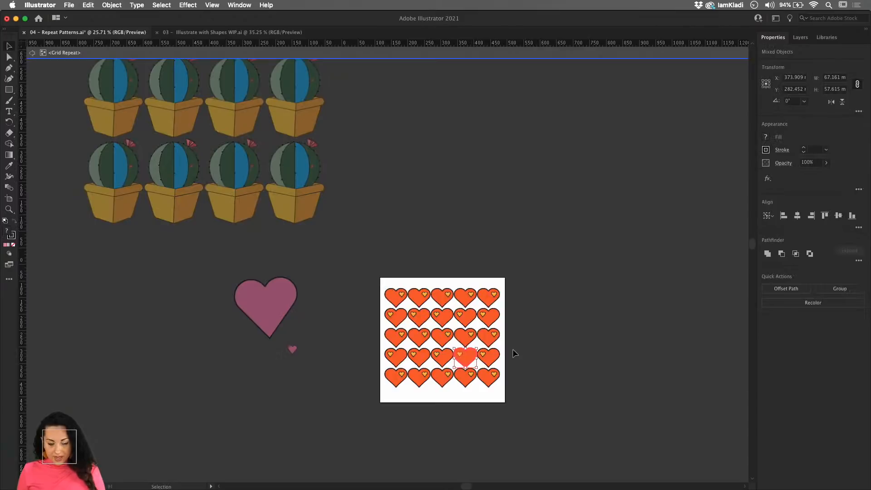
pyautogui.scroll(6, 512, 349)
pyautogui.press('a')
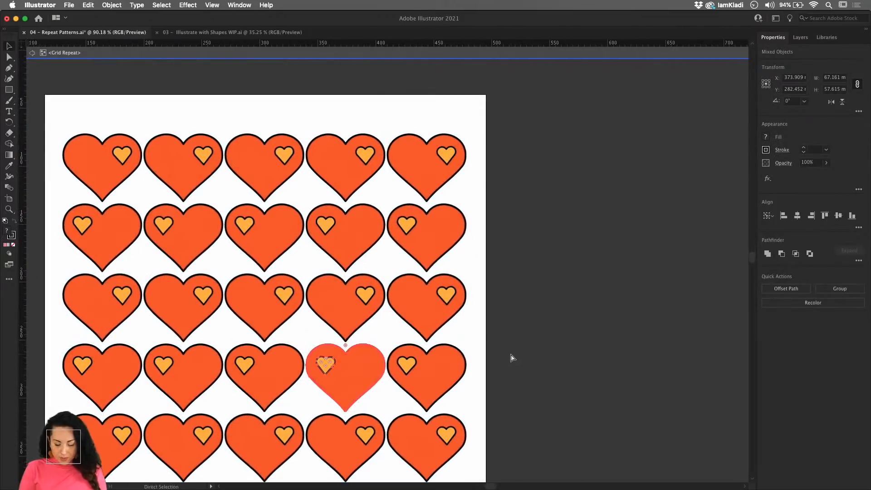
pyautogui.press('v')
pyautogui.press('Escape')
pyautogui.scroll(-5, 511, 357)
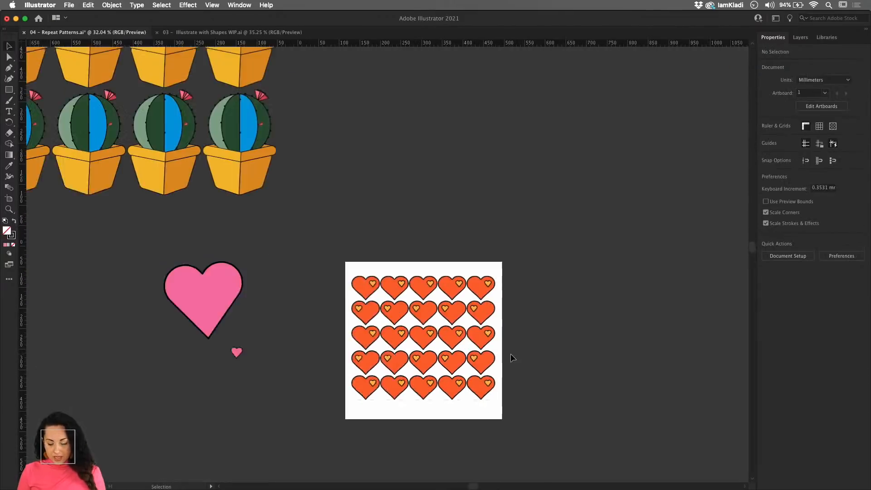
# - Move the heart grid repeat above the artboard and paste a single orange heart with its small yellow heart
pyautogui.scroll(-1, 511, 353)
pyautogui.moveTo(492, 338); pyautogui.dragTo(487, 152)
pyautogui.press('super+v')
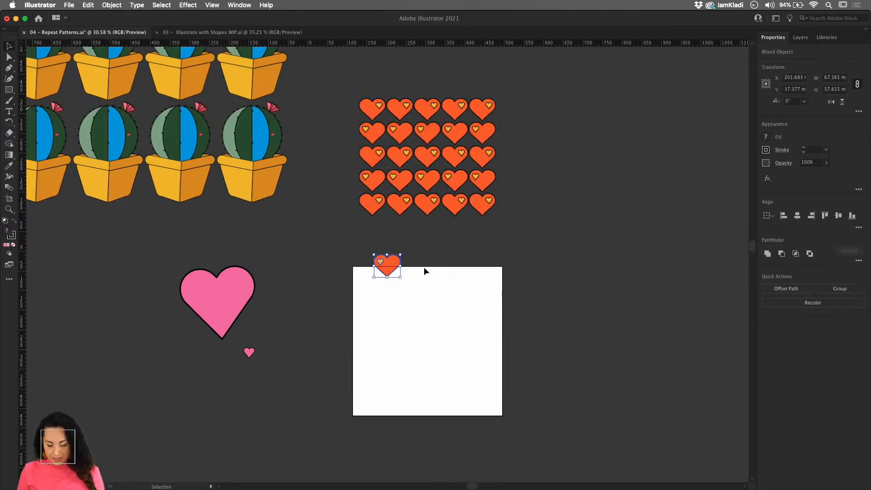
# - Enlarge the pasted orange heart to about 276 mm wide on the artboard and move its yellow heart beside the pink hearts
pyautogui.moveTo(400, 278); pyautogui.dragTo(483, 359)
pyautogui.moveTo(414, 302); pyautogui.dragTo(275, 326)
pyautogui.click(403, 323)
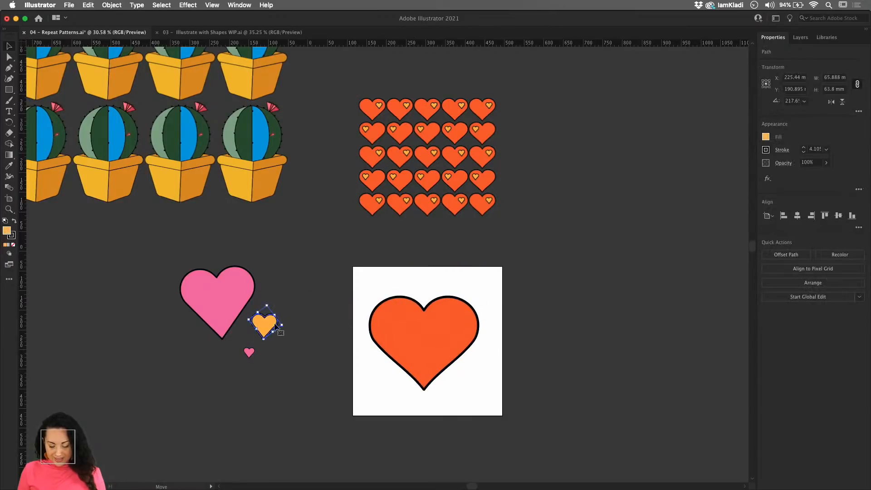
pyautogui.click(424, 326)
pyautogui.moveTo(424, 326); pyautogui.dragTo(429, 325)
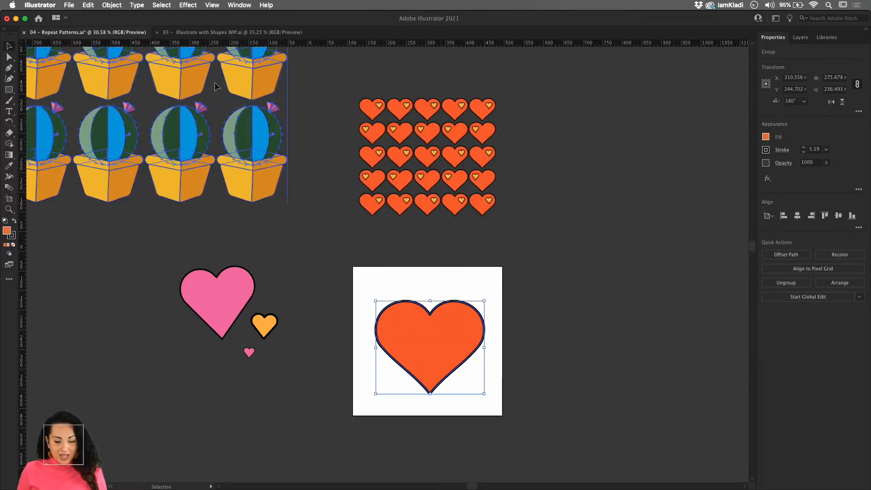
# - Create a radial repeat from the large orange heart and move the resulting ring up over the artboard
pyautogui.click(112, 5)
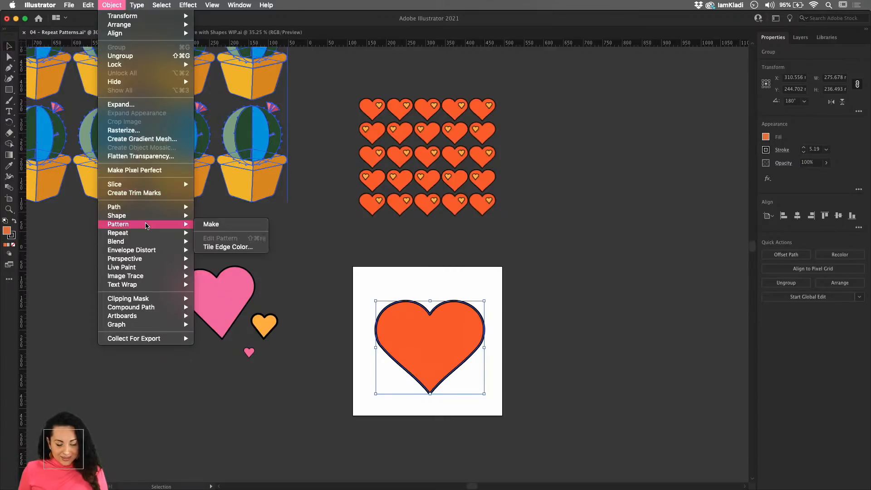
pyautogui.moveTo(147, 234)
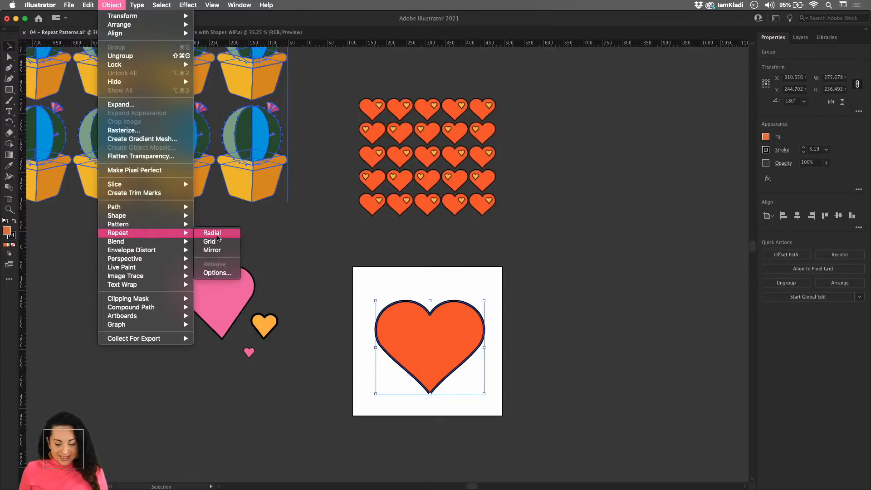
pyautogui.click(212, 233)
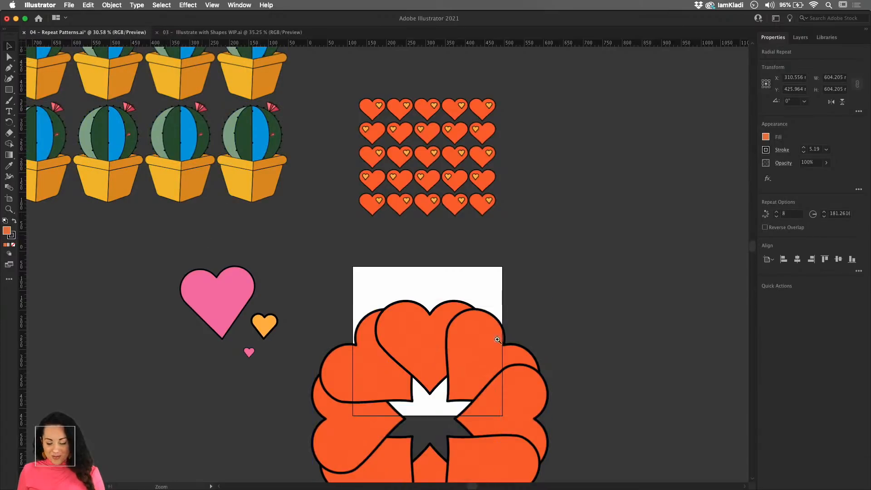
pyautogui.scroll(-3, 501, 337)
pyautogui.moveTo(452, 359); pyautogui.dragTo(408, 273)
# - Try changing the number of hearts in the radial repeat, trim the ring to seven hearts and restore it to eight
pyautogui.scroll(4, 401, 277)
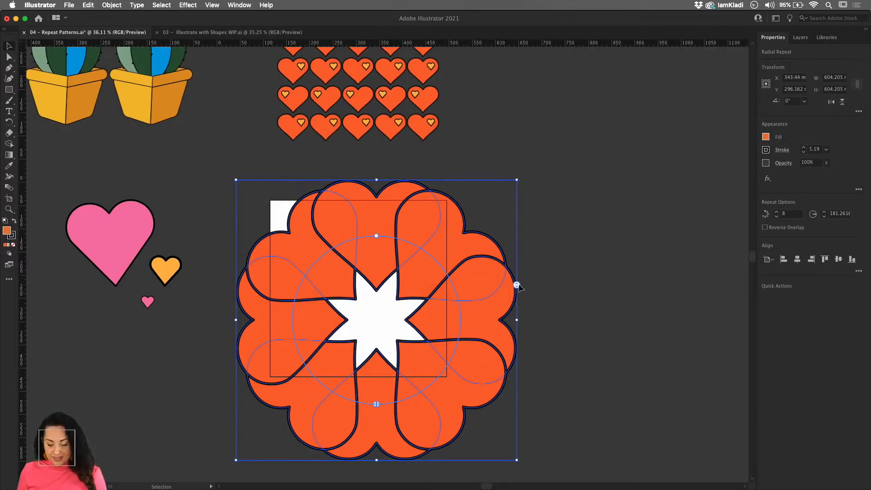
pyautogui.scroll(2, 516, 285)
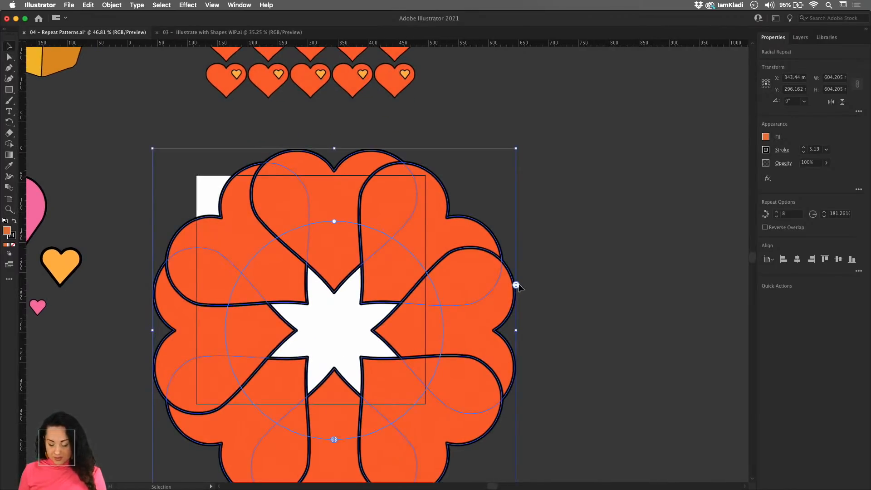
pyautogui.moveTo(516, 284); pyautogui.dragTo(510, 236)
pyautogui.moveTo(520, 282); pyautogui.dragTo(510, 330)
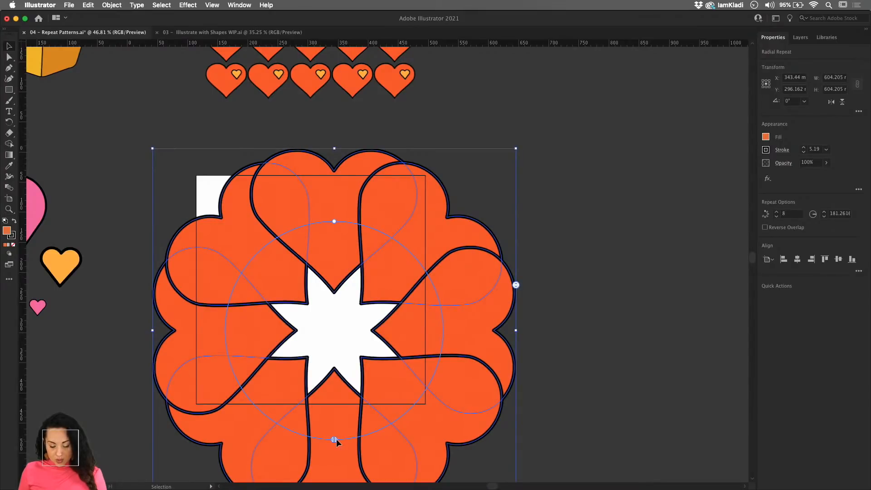
pyautogui.moveTo(334, 439); pyautogui.dragTo(284, 436)
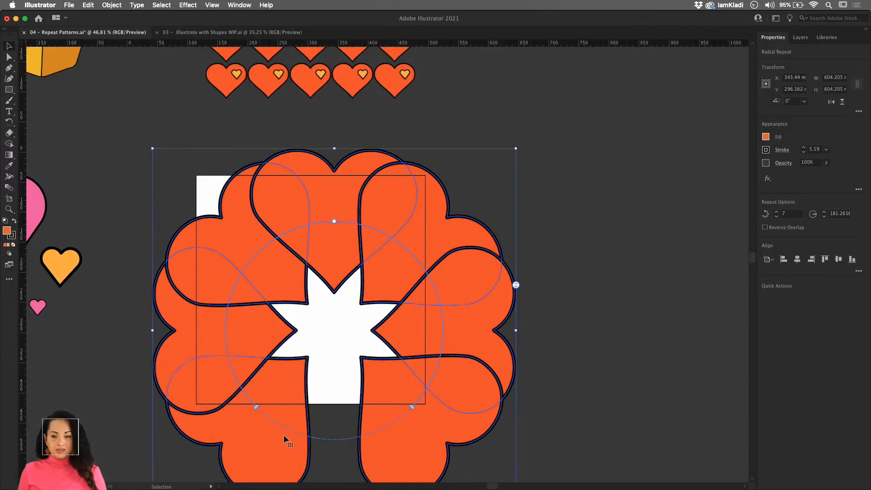
pyautogui.moveTo(257, 407); pyautogui.dragTo(368, 430)
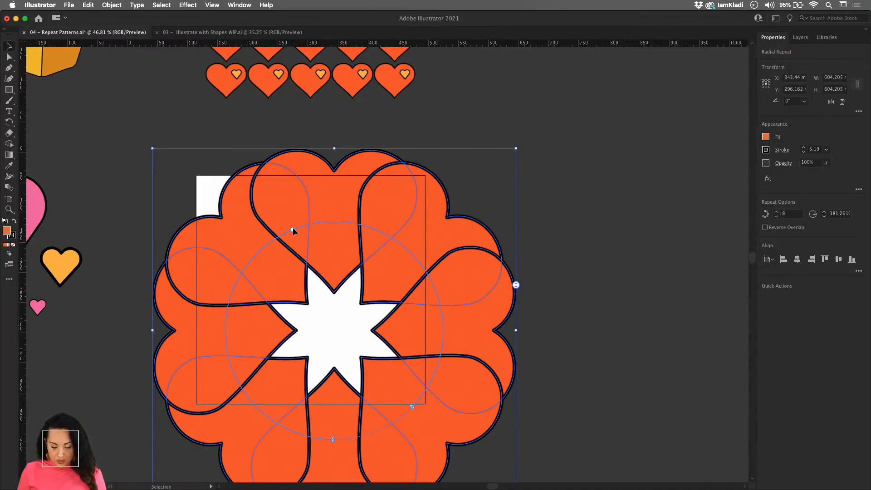
# - Rotate the heart ring, widen its radius to about 351 mm and raise the number of hearts to 16
pyautogui.moveTo(292, 231); pyautogui.dragTo(296, 235)
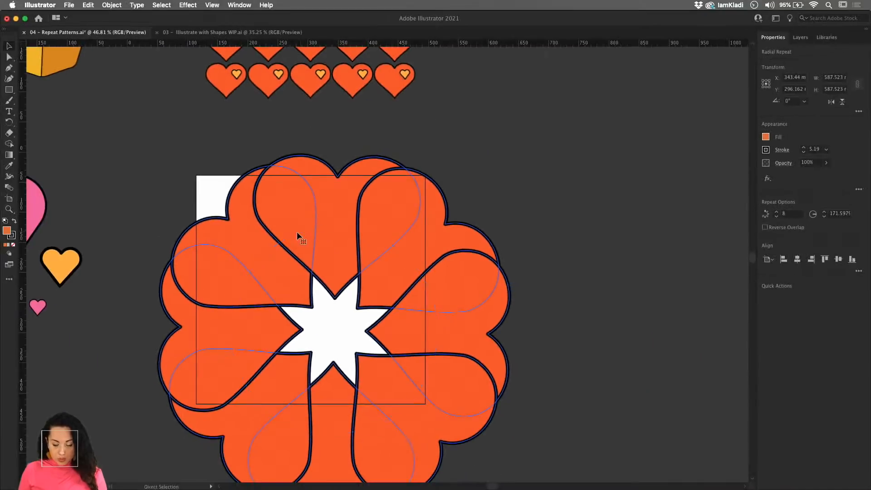
pyautogui.moveTo(298, 233); pyautogui.dragTo(218, 180)
pyautogui.moveTo(258, 208)
pyautogui.mouseDown()
pyautogui.moveTo(189, 150)
pyautogui.moveTo(287, 235)
pyautogui.moveTo(258, 207)
pyautogui.mouseUp()
pyautogui.scroll(-3, 286, 234)
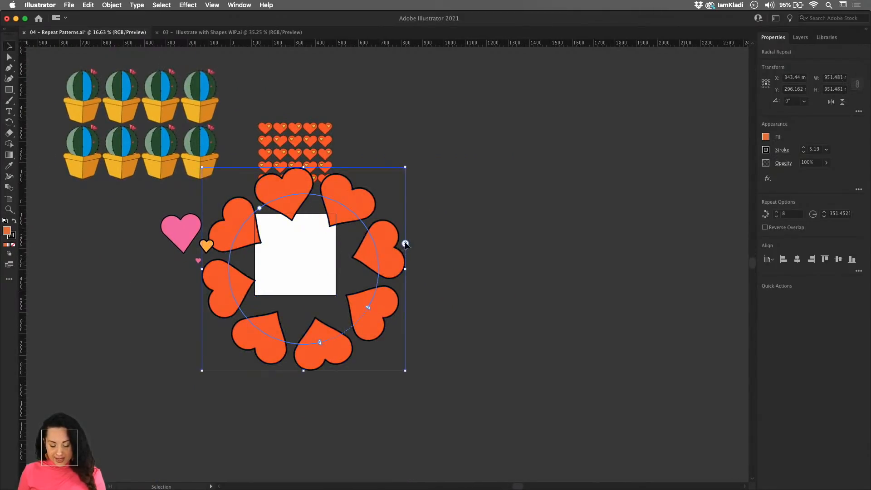
pyautogui.moveTo(404, 243); pyautogui.dragTo(405, 202)
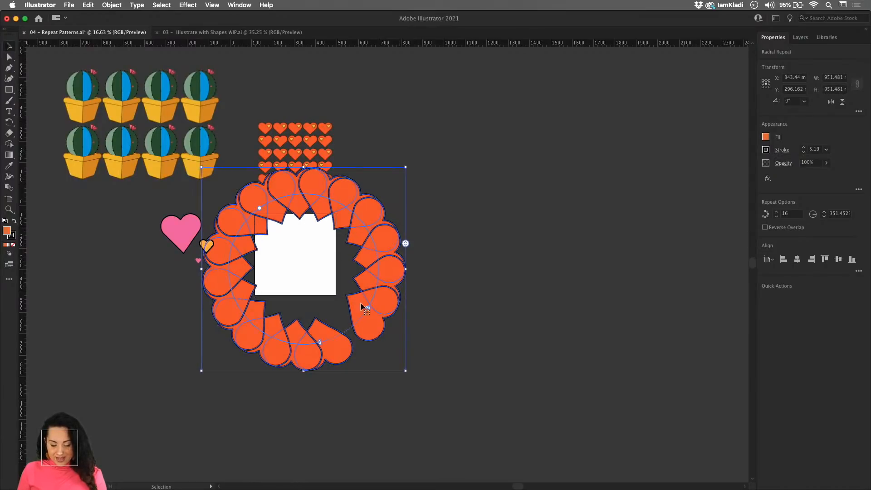
# - Close the gap in the heart ring, move it clear of the heart grid and reduce it to 14 hearts
pyautogui.click(344, 320)
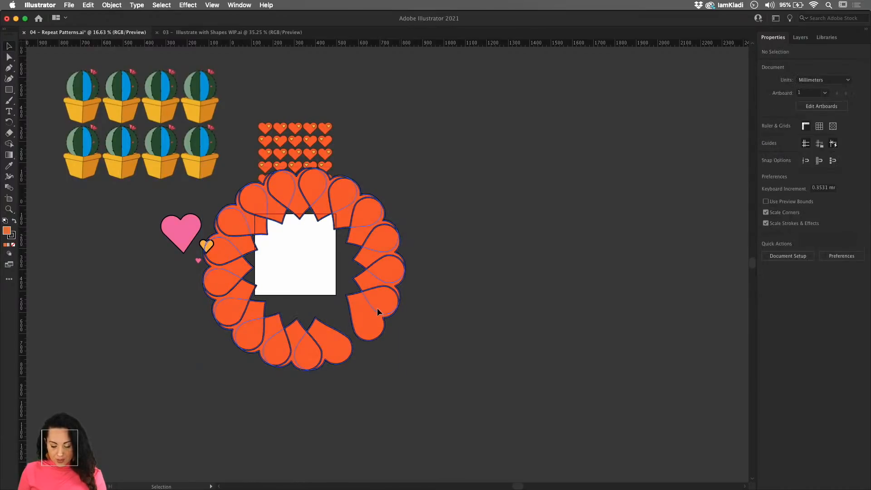
pyautogui.click(327, 344)
pyautogui.moveTo(321, 345); pyautogui.dragTo(398, 318)
pyautogui.moveTo(445, 261); pyautogui.dragTo(447, 289)
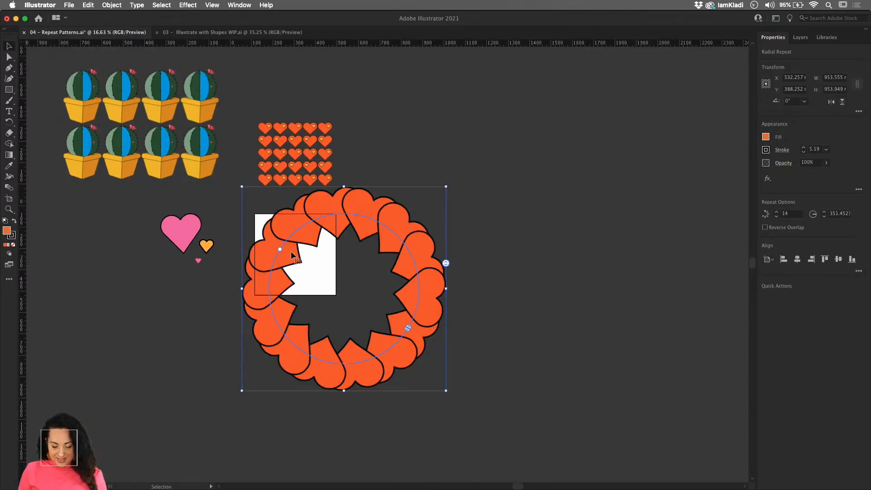
# - Shrink the radial repeat's radius to about 188 mm, set it to eight hearts and shift it toward the artboard
pyautogui.moveTo(281, 247); pyautogui.dragTo(311, 263)
pyautogui.moveTo(412, 271); pyautogui.dragTo(412, 299)
pyautogui.moveTo(414, 310); pyautogui.dragTo(382, 296)
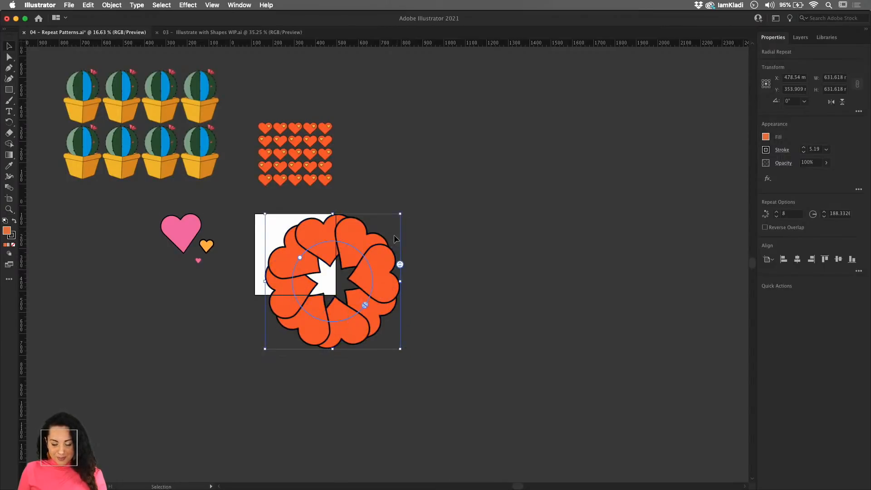
# - Scale the heart ring to about 371 mm wide, centre it on the artboard and deselect it
pyautogui.moveTo(400, 214); pyautogui.dragTo(386, 266)
pyautogui.scroll(3, 319, 257)
pyautogui.scroll(1, 319, 257)
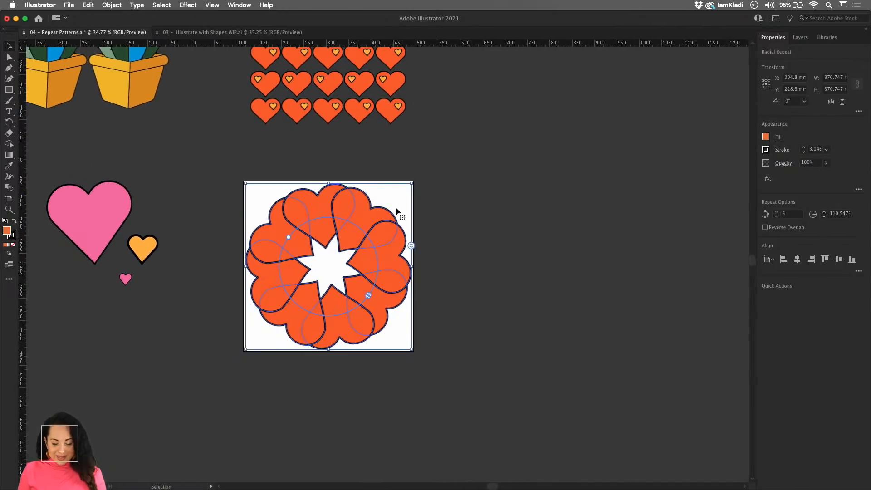
pyautogui.click(430, 239)
pyautogui.click(406, 260)
pyautogui.click(449, 265)
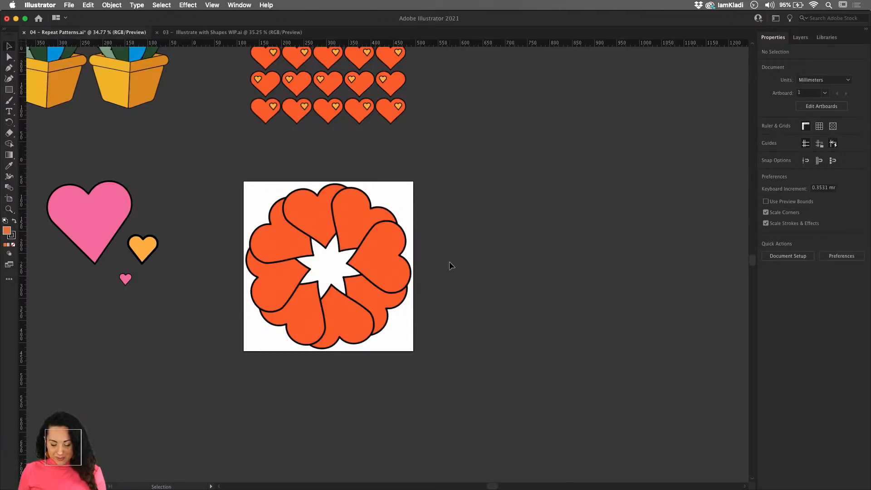
# - Try a radial repeat of the whole heart ring, move it off the artboard and undo both changes
pyautogui.click(354, 242)
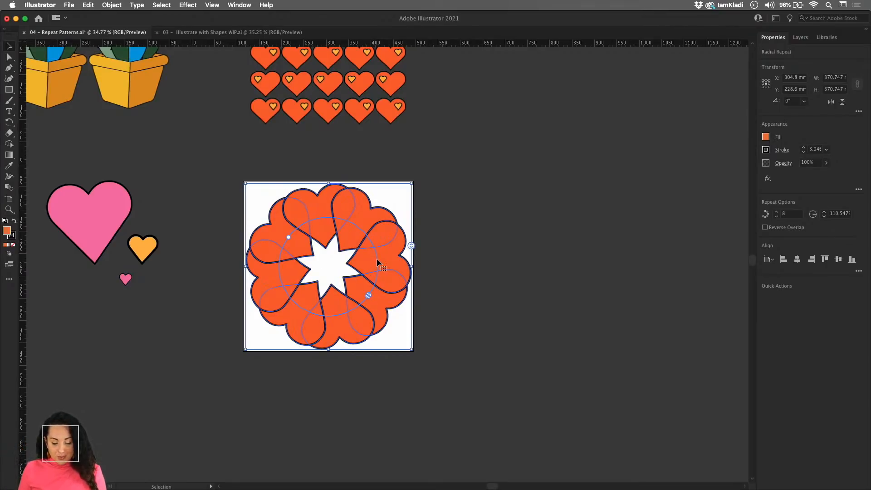
pyautogui.click(108, 8)
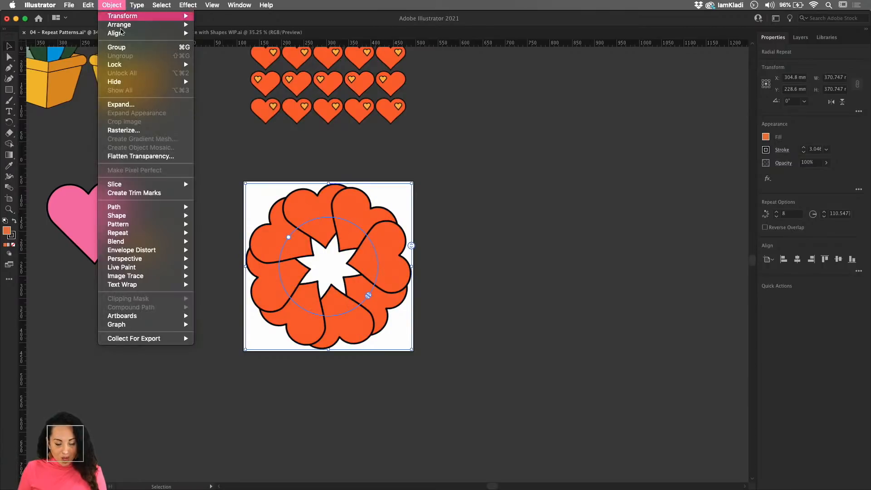
pyautogui.moveTo(141, 234)
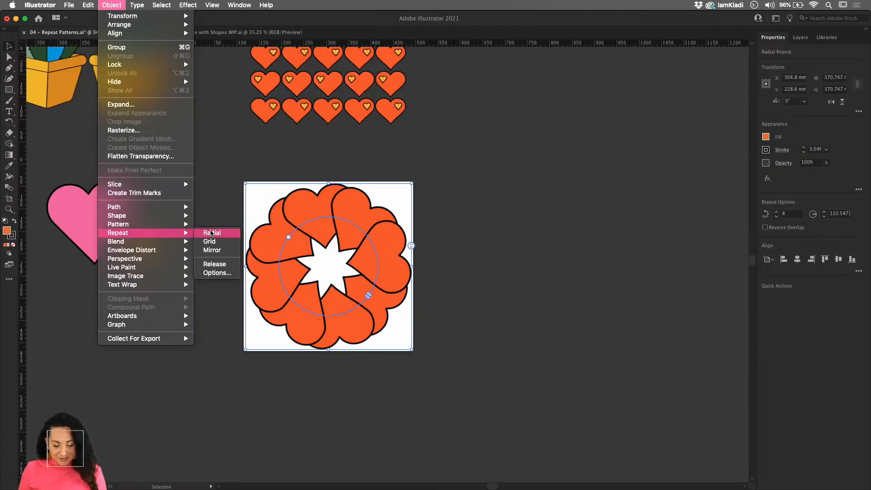
pyautogui.click(212, 233)
pyautogui.scroll(-3, 433, 346)
pyautogui.scroll(-3, 429, 343)
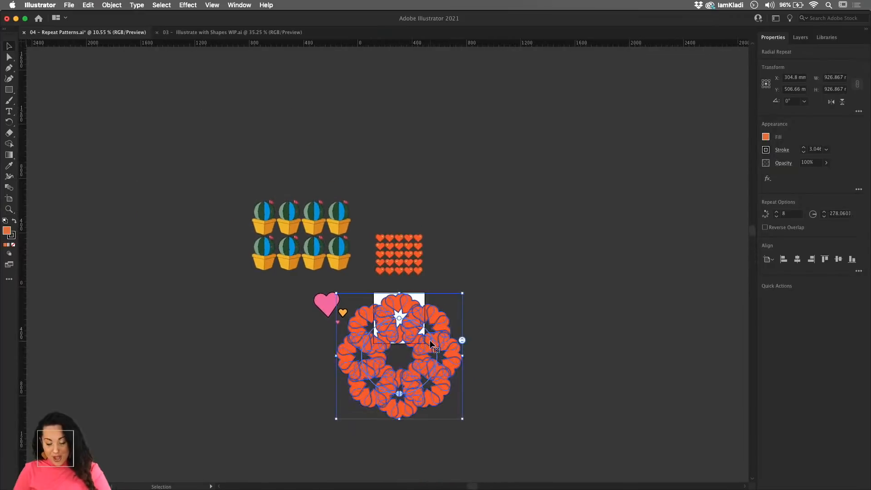
pyautogui.moveTo(430, 344); pyautogui.dragTo(529, 192)
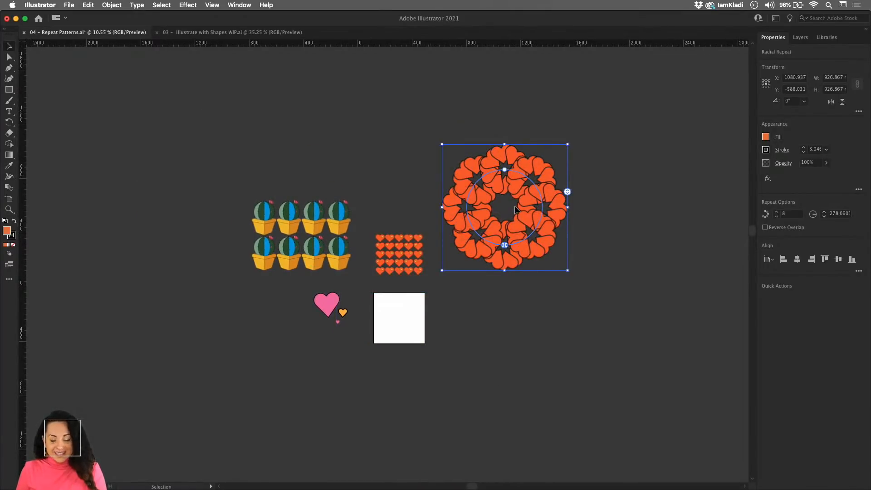
pyautogui.press('super+z')
pyautogui.press('super+z')
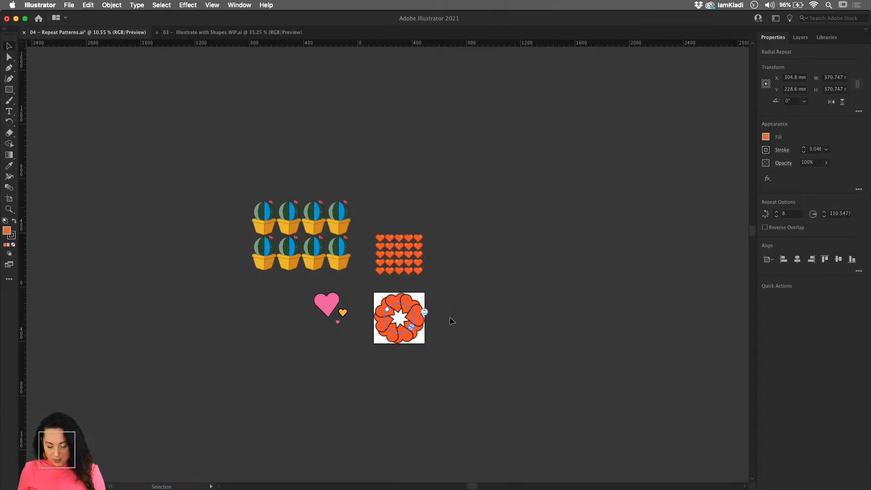
# - Add a concentric copy of the heart ring, scaled down to about 271 mm wide, in front of the original
pyautogui.click(450, 317)
pyautogui.press('super+space')
pyautogui.click(404, 300)
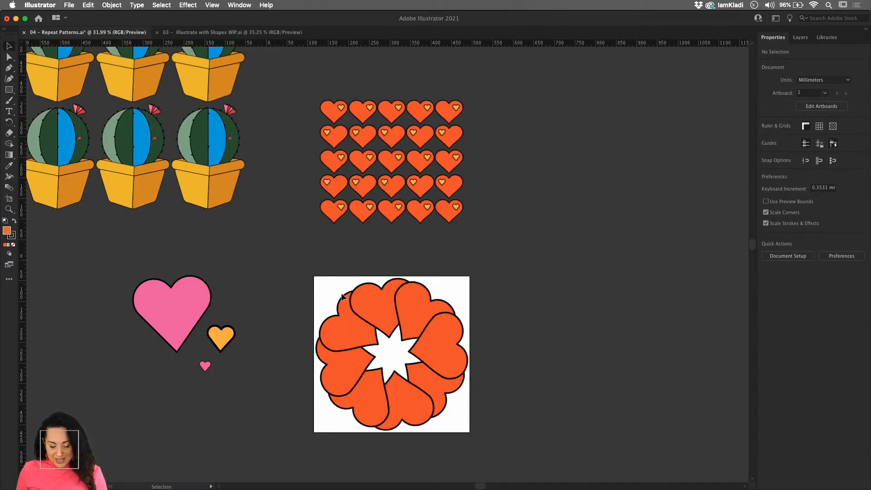
pyautogui.click(414, 331)
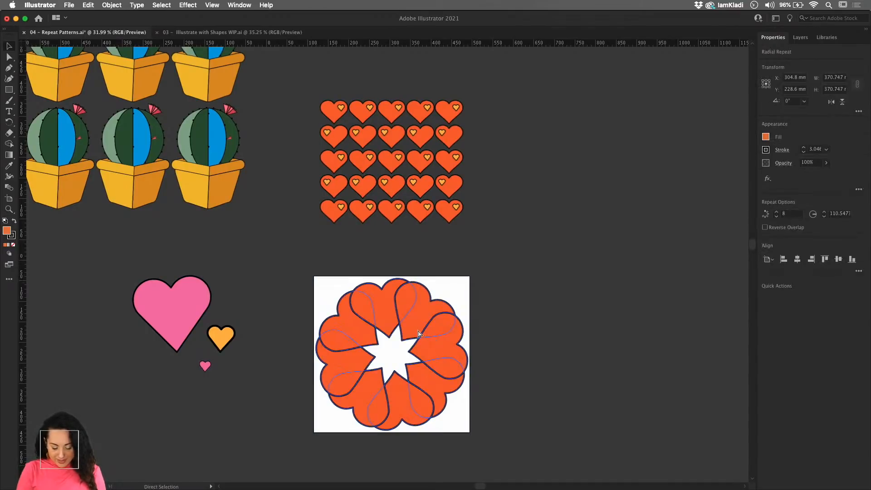
pyautogui.press('a')
pyautogui.press('v')
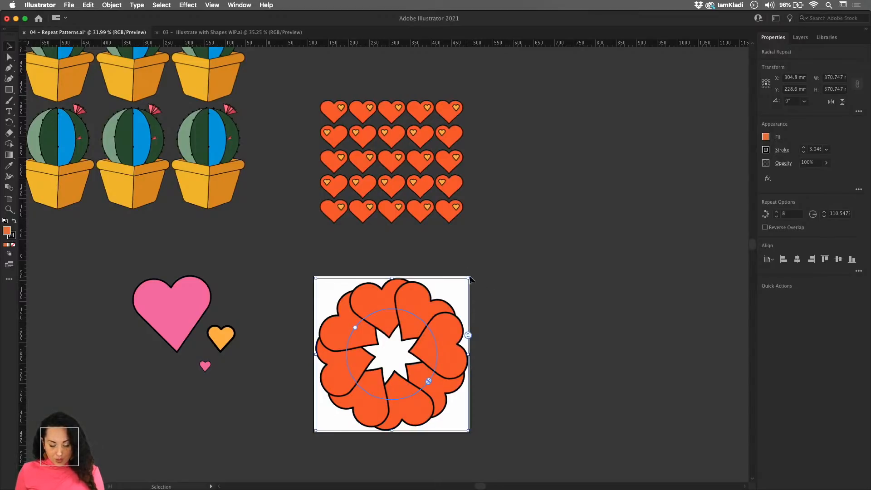
pyautogui.moveTo(471, 279); pyautogui.dragTo(450, 299)
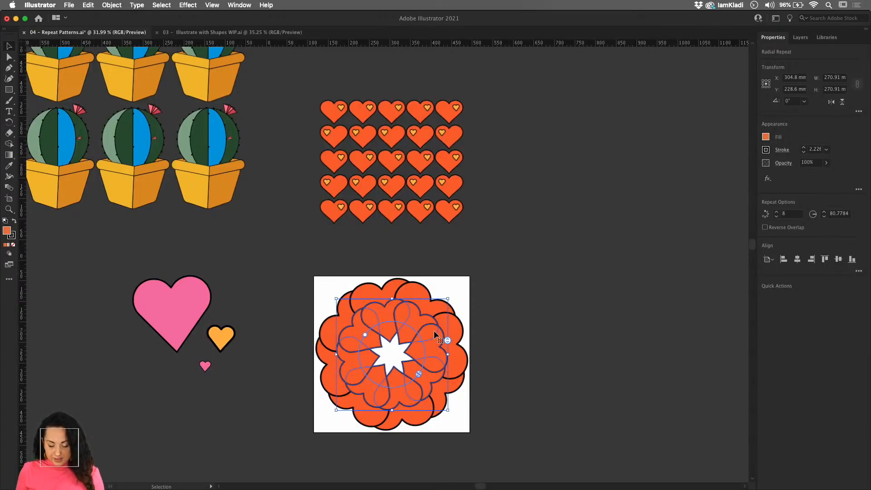
# - Edit the inner ring's repeat contents, fill its heart with the light orange swatch and exit isolation
pyautogui.doubleClick(431, 352)
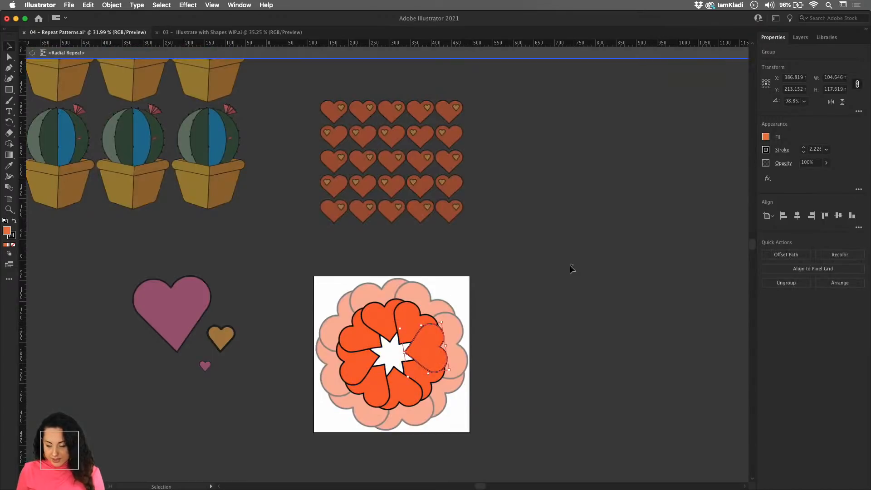
pyautogui.click(766, 137)
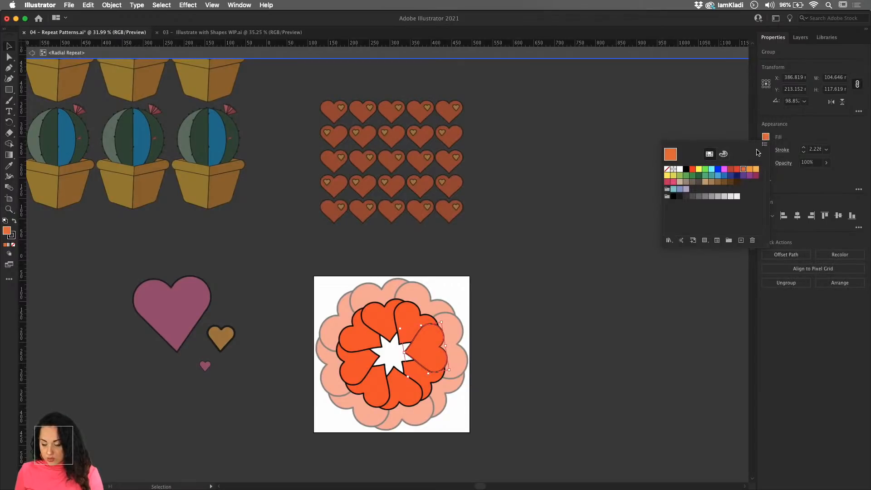
pyautogui.click(755, 169)
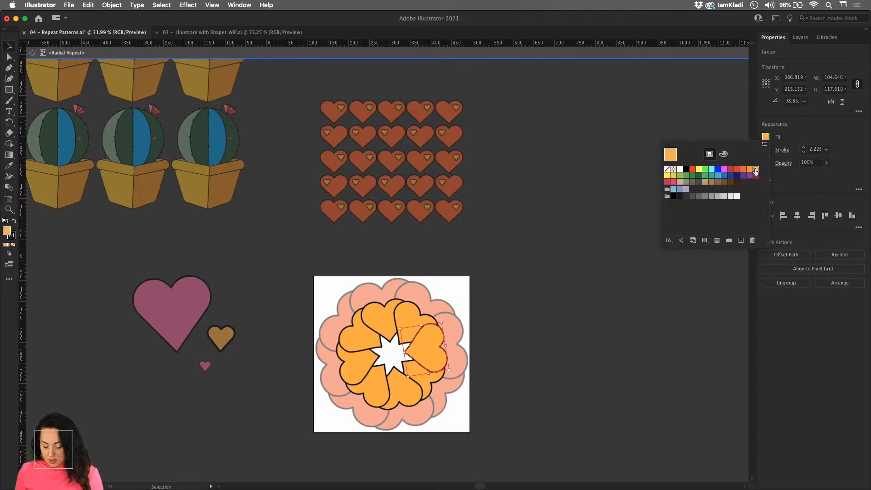
pyautogui.click(585, 286)
pyautogui.doubleClick(561, 290)
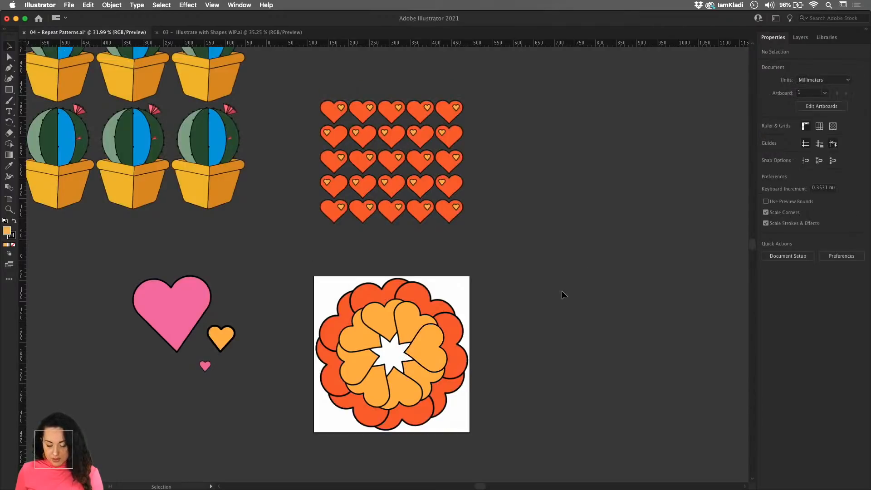
# - Add a third concentric copy from the light orange ring, scaled down to a repeat radius of about 44 mm
pyautogui.click(434, 333)
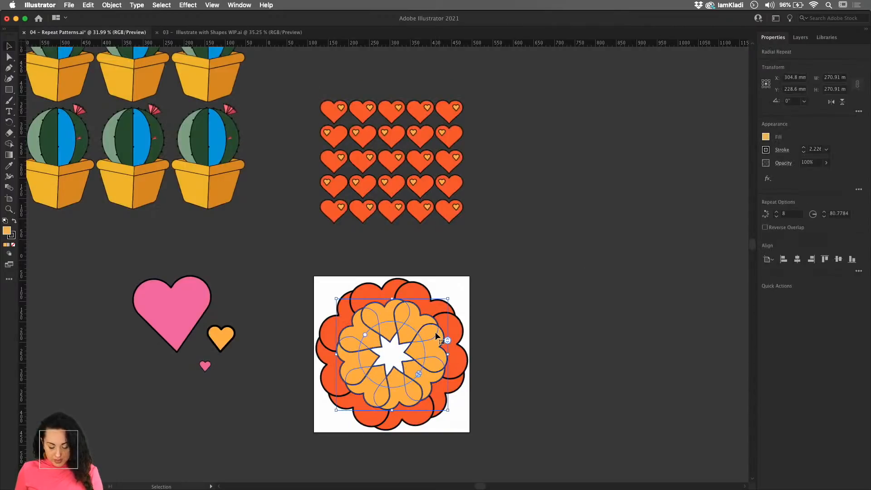
pyautogui.moveTo(447, 300); pyautogui.dragTo(428, 325)
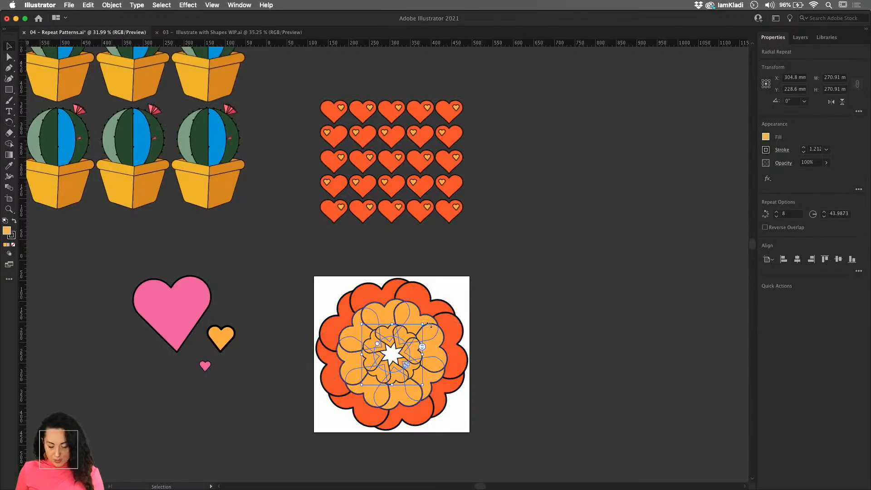
# - Edit the innermost ring's repeat contents, try several fill swatches on its heart, settle on purple and exit isolation
pyautogui.doubleClick(409, 349)
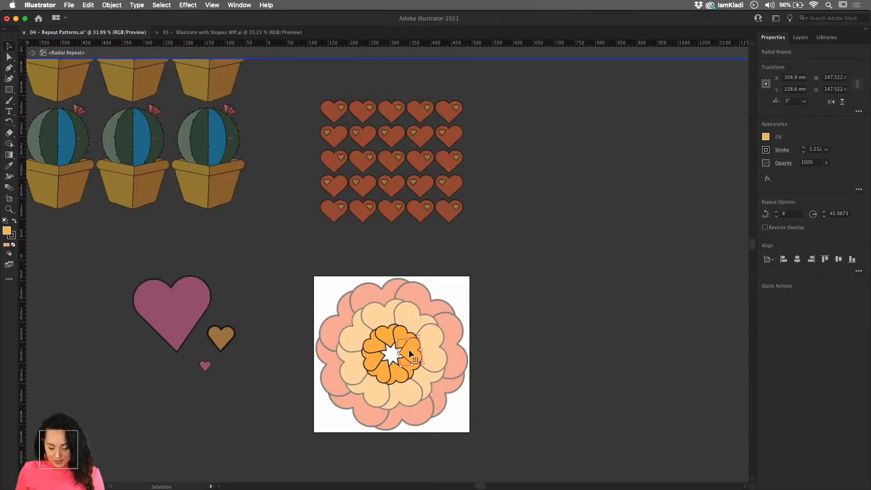
pyautogui.click(765, 137)
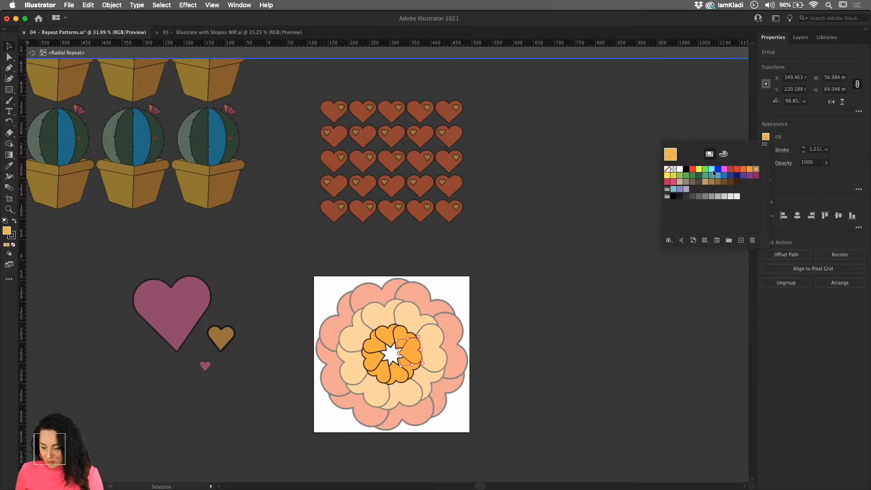
pyautogui.click(699, 170)
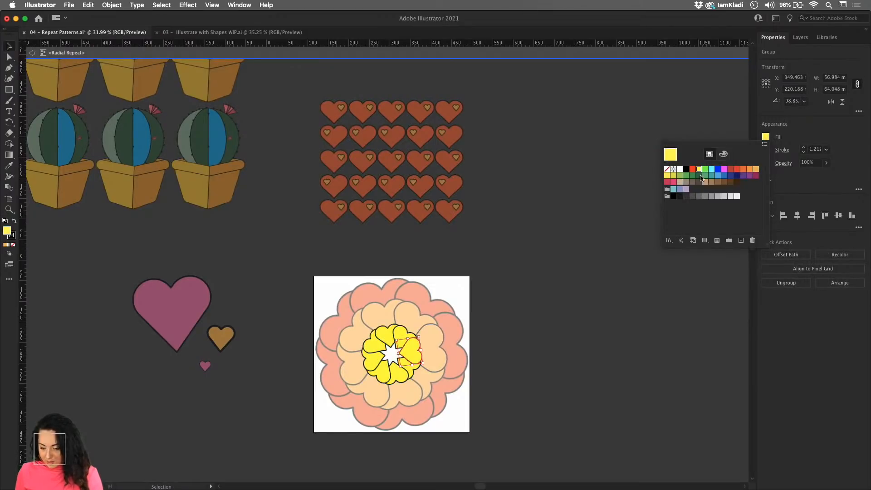
pyautogui.click(718, 176)
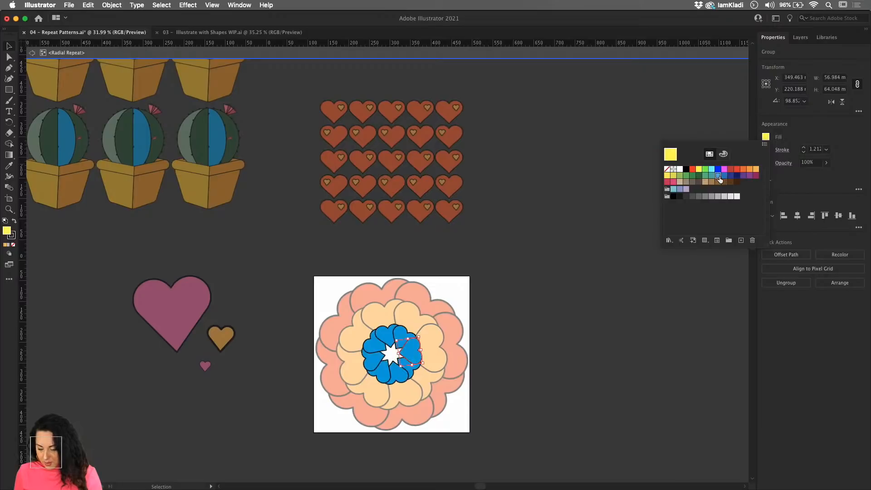
pyautogui.click(672, 176)
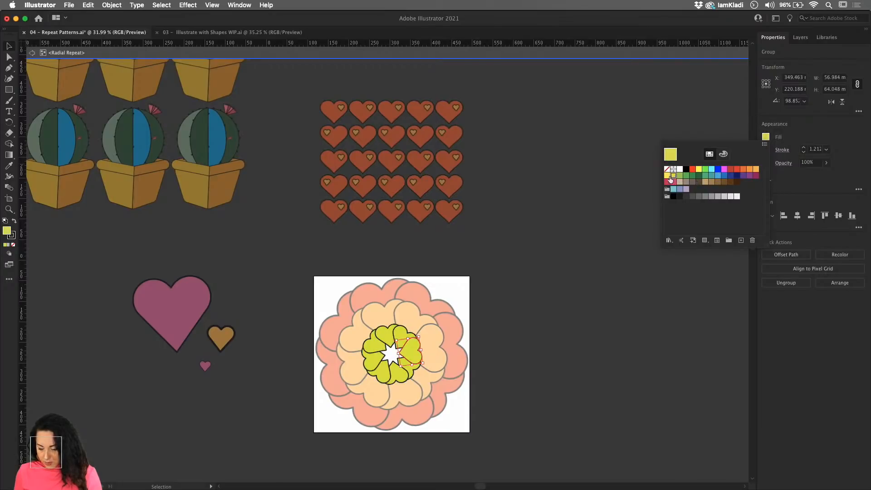
pyautogui.click(749, 176)
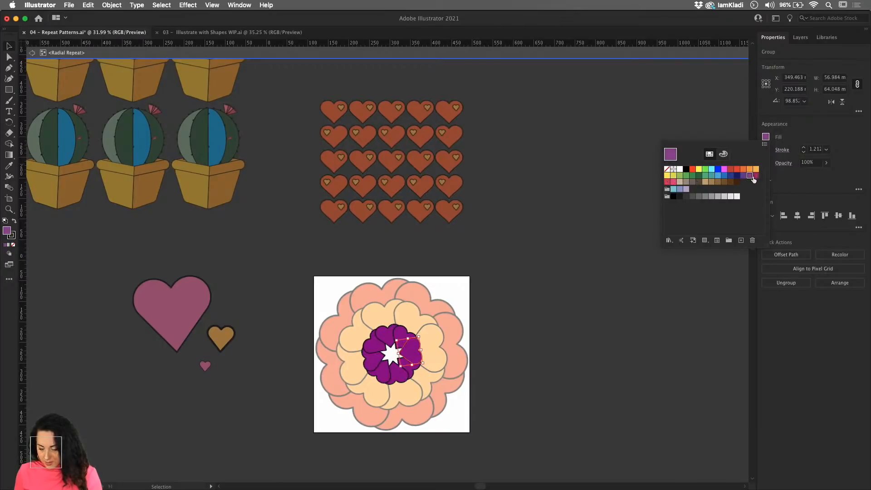
pyautogui.doubleClick(499, 259)
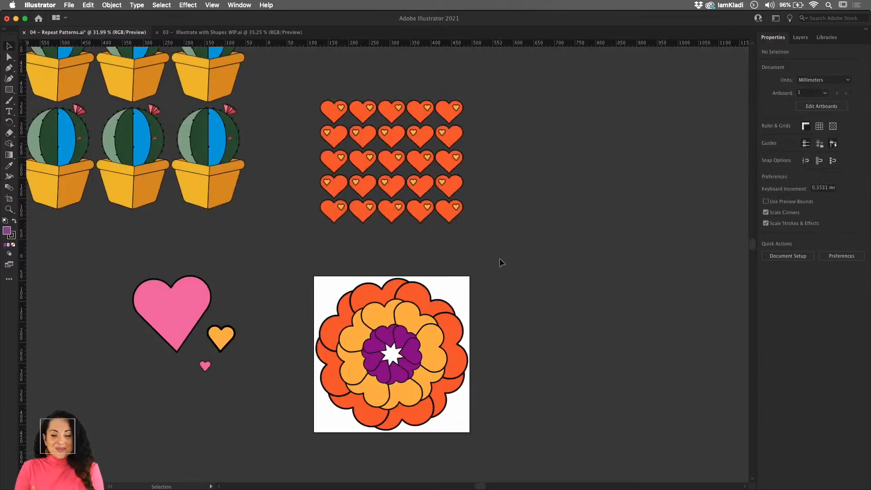
# - Draw a circle about 78 mm across over the flower's centre and fill it with the light orange swatch
pyautogui.click(9, 91)
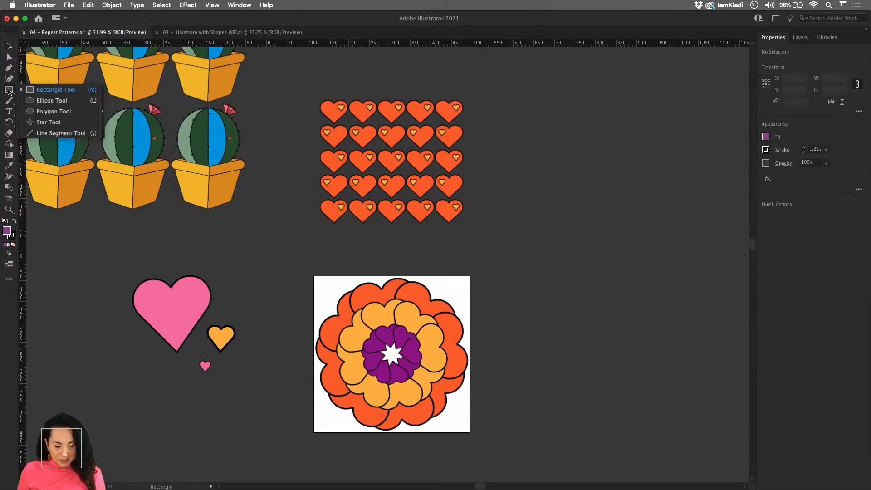
pyautogui.click(47, 101)
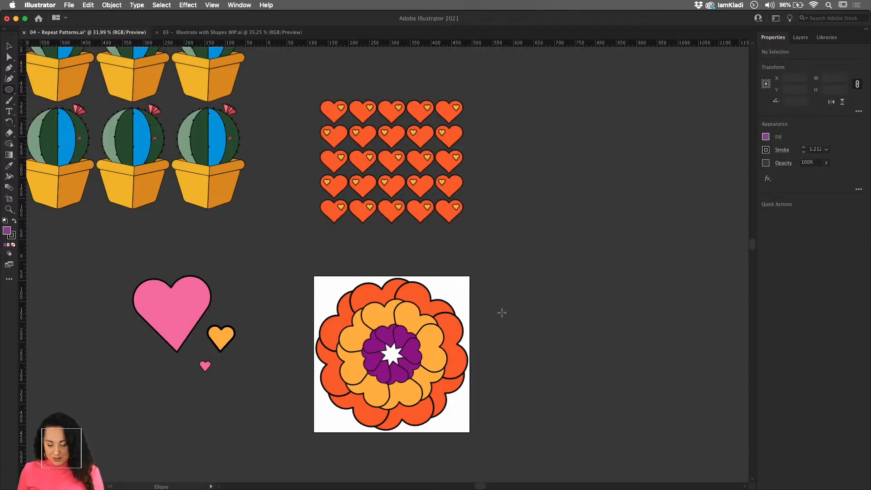
pyautogui.moveTo(502, 312); pyautogui.dragTo(400, 352)
pyautogui.press('v')
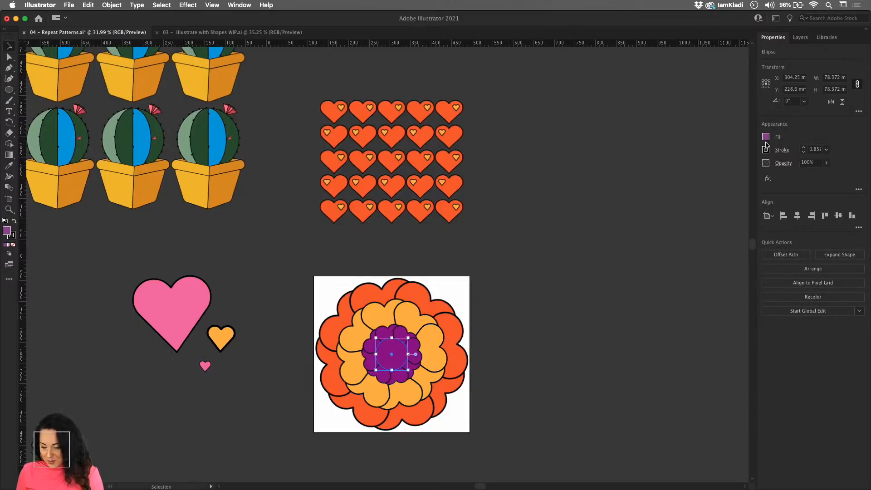
pyautogui.click(765, 137)
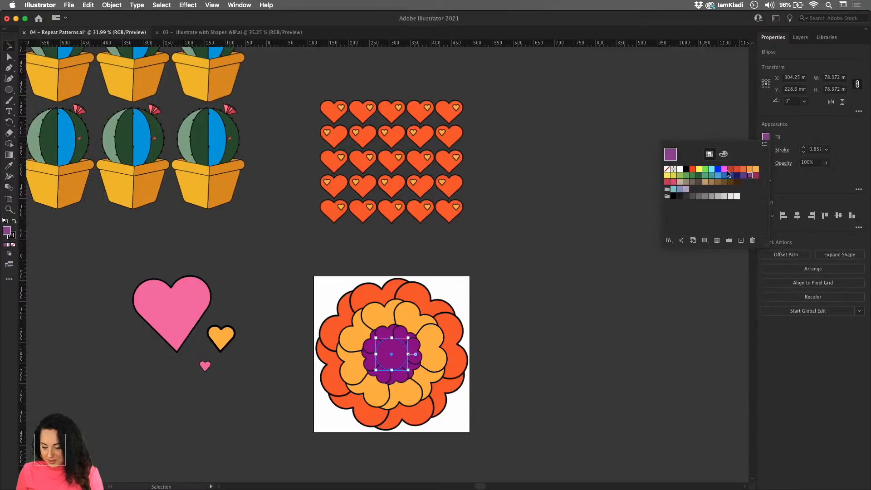
pyautogui.click(755, 168)
pyautogui.press('Escape')
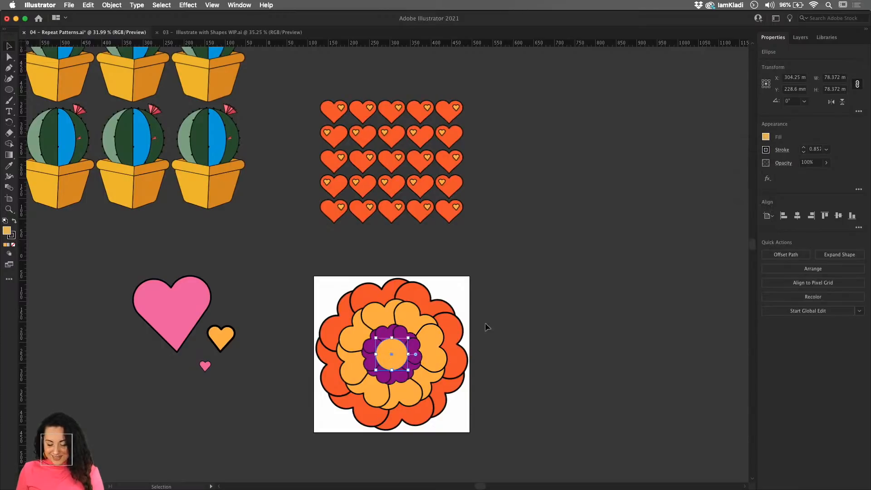
pyautogui.click(528, 338)
# - Select all the flower's rings and its centre circle and set their stroke weight to 3 mm
pyautogui.scroll(-2, 528, 338)
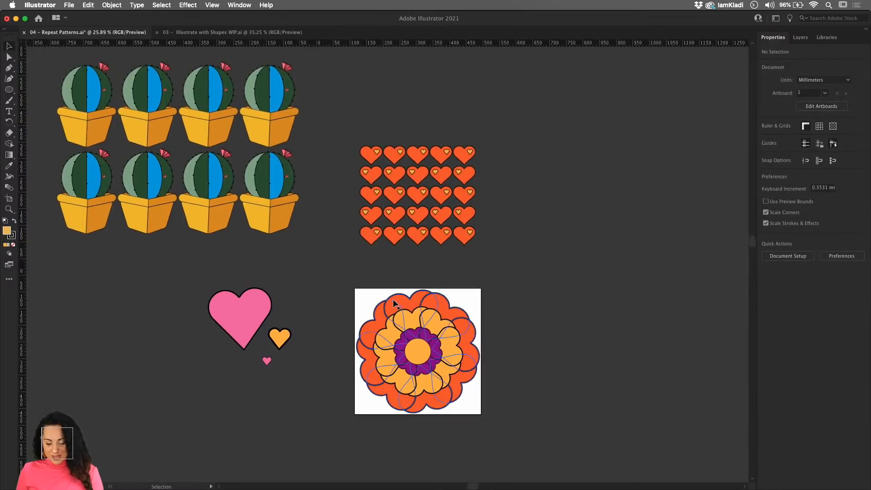
pyautogui.moveTo(351, 282); pyautogui.dragTo(506, 426)
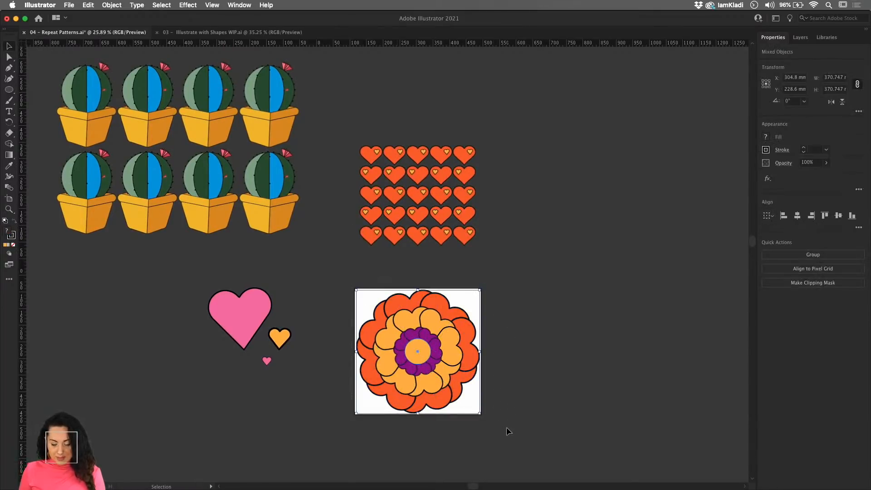
pyautogui.click(803, 150)
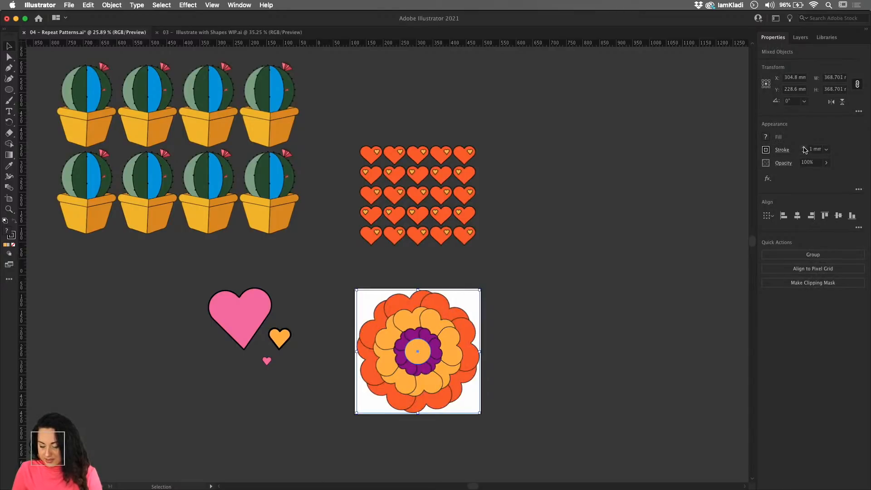
pyautogui.click(804, 149)
pyautogui.click(804, 150)
pyautogui.click(804, 149)
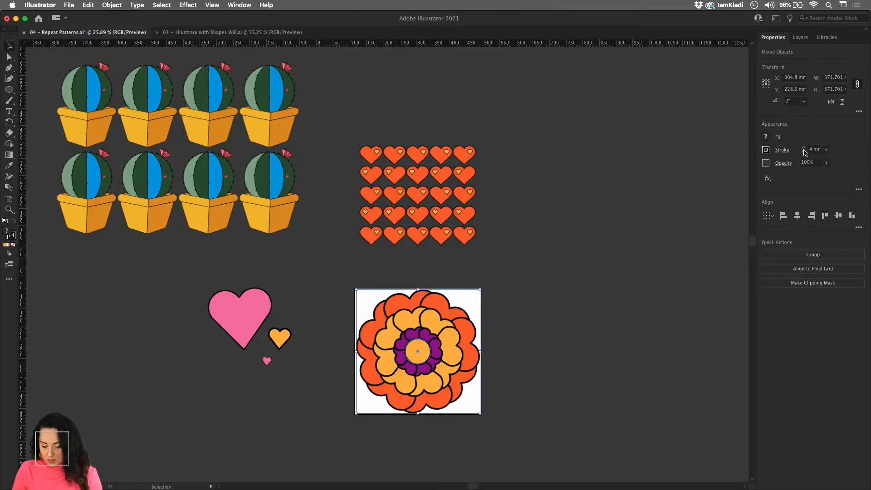
pyautogui.click(635, 344)
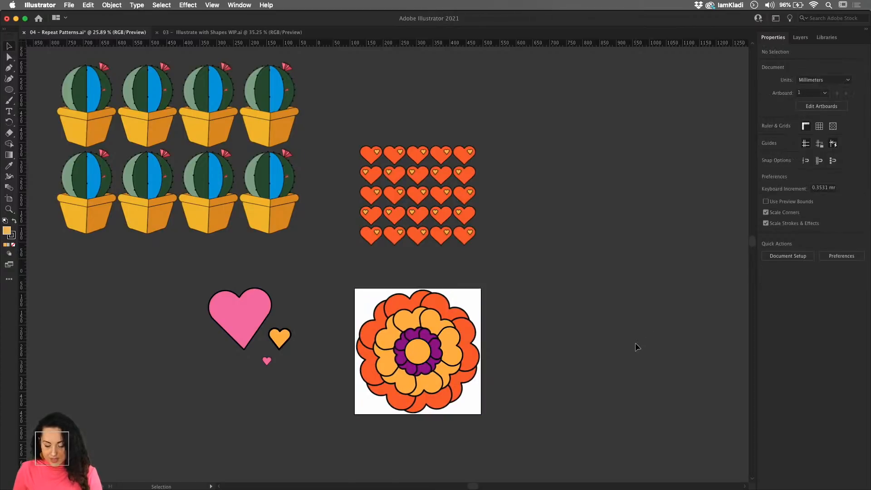
pyautogui.scroll(10, 516, 366)
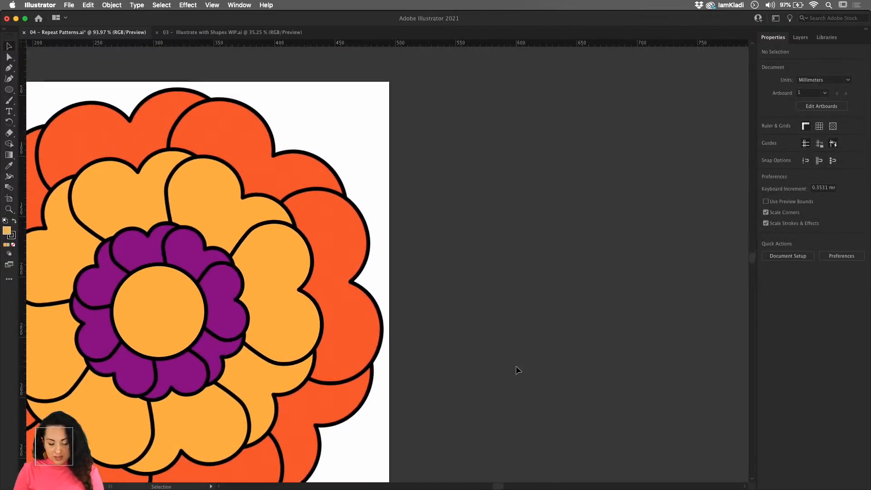
pyautogui.moveTo(400, 320); pyautogui.dragTo(555, 301)
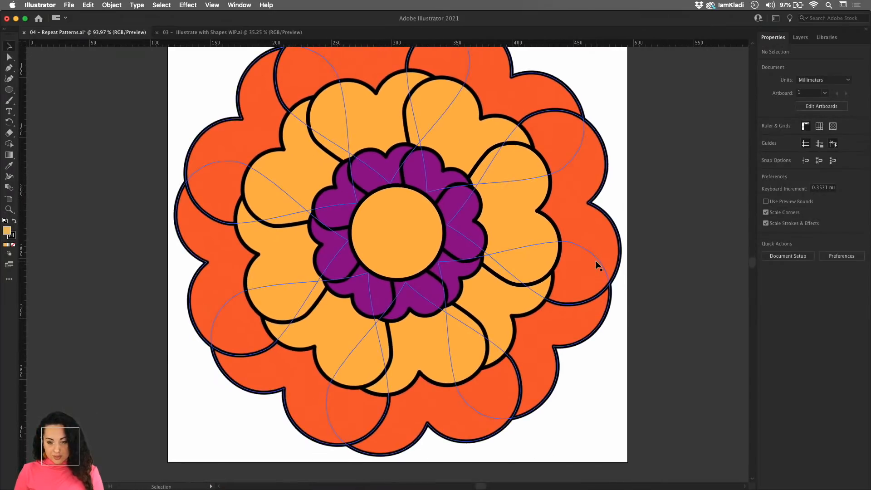
# - Duplicate the whole layered flower onto the empty canvas beside the artboard
pyautogui.scroll(-5, 595, 263)
pyautogui.scroll(-3, 596, 265)
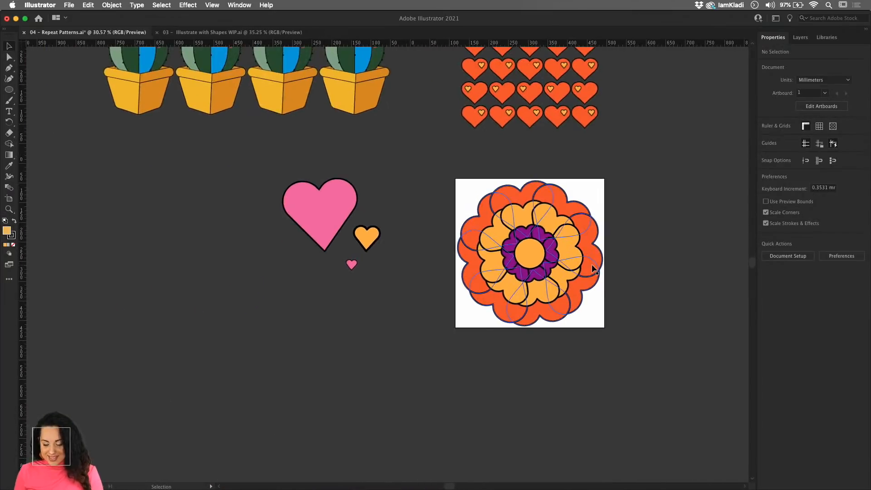
pyautogui.hscroll(3, 544, 281)
pyautogui.moveTo(525, 309); pyautogui.dragTo(397, 167)
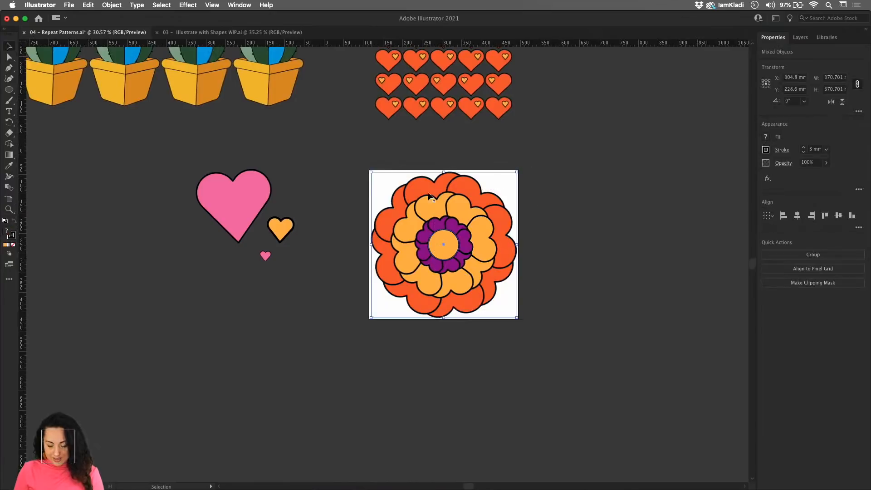
pyautogui.moveTo(457, 205); pyautogui.dragTo(694, 209)
pyautogui.moveTo(646, 228); pyautogui.dragTo(356, 232)
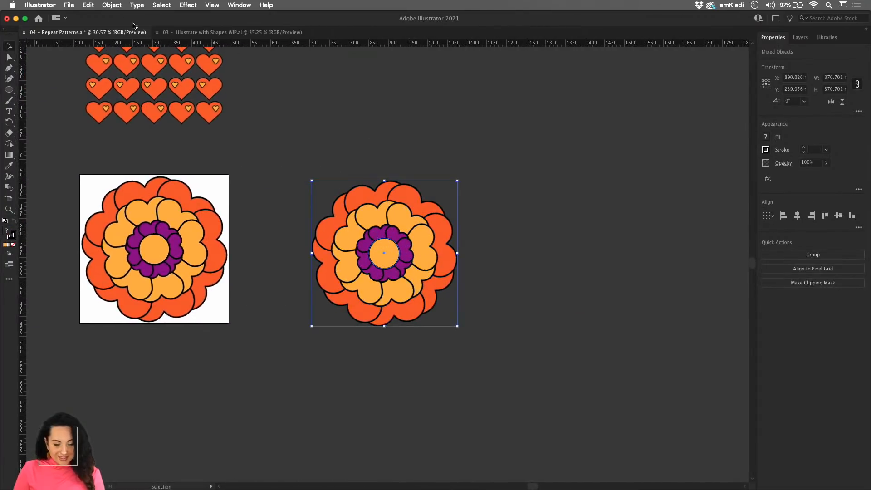
# - Make a radial repeat of the flower copy and move the resulting ring clear of the artboard
pyautogui.click(111, 5)
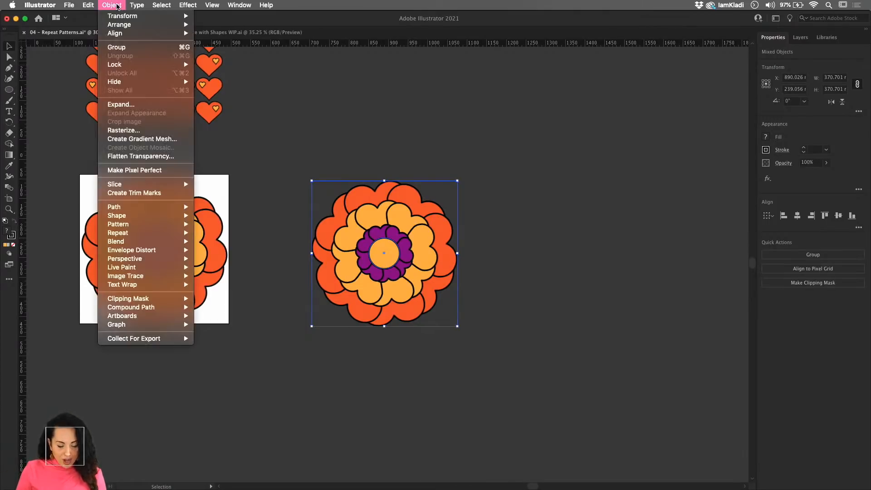
pyautogui.moveTo(139, 234)
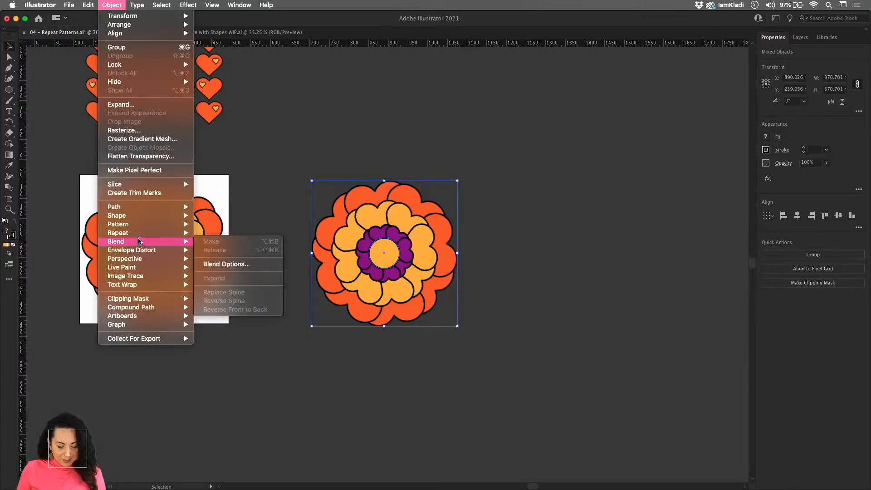
pyautogui.click(212, 232)
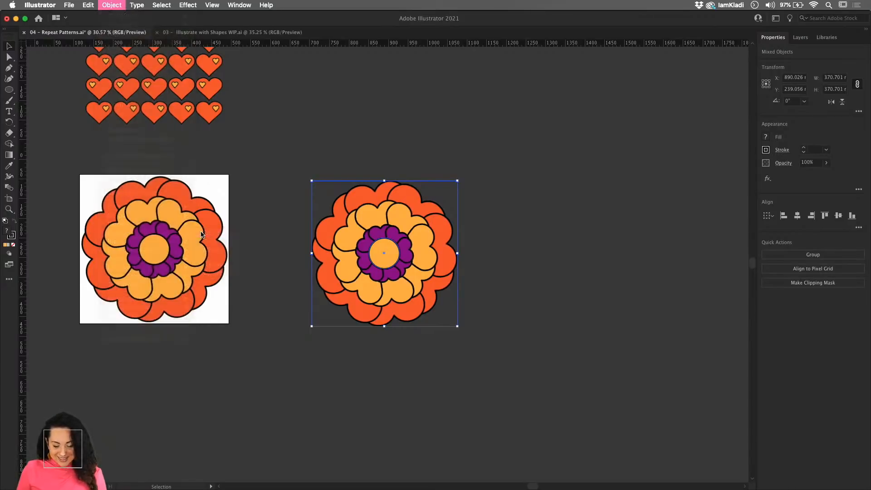
pyautogui.scroll(-3, 412, 287)
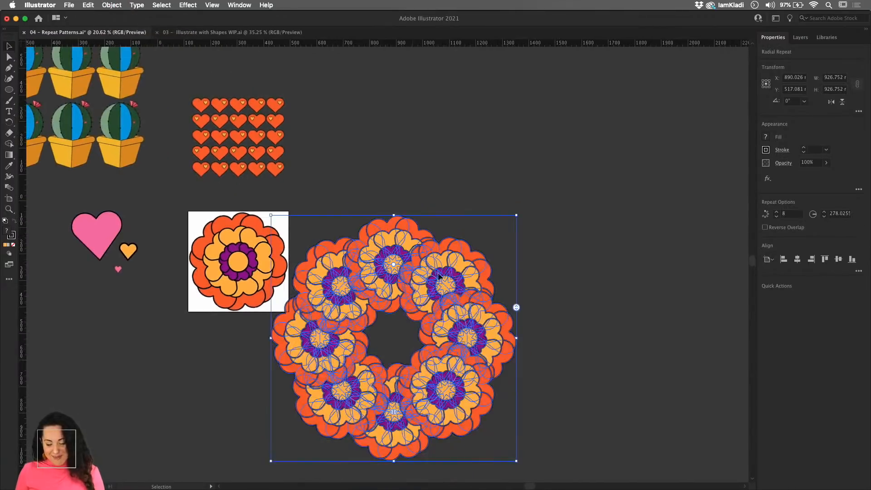
pyautogui.moveTo(412, 286); pyautogui.dragTo(504, 225)
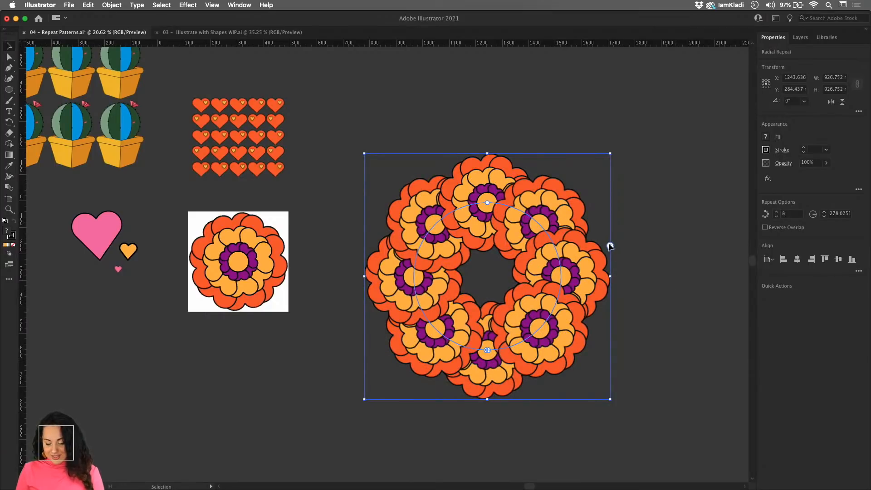
# - Rotate the flower ring slightly and widen its repeat radius to about 298 mm
pyautogui.moveTo(609, 245)
pyautogui.mouseDown()
pyautogui.moveTo(611, 270)
pyautogui.moveTo(609, 246)
pyautogui.mouseUp()
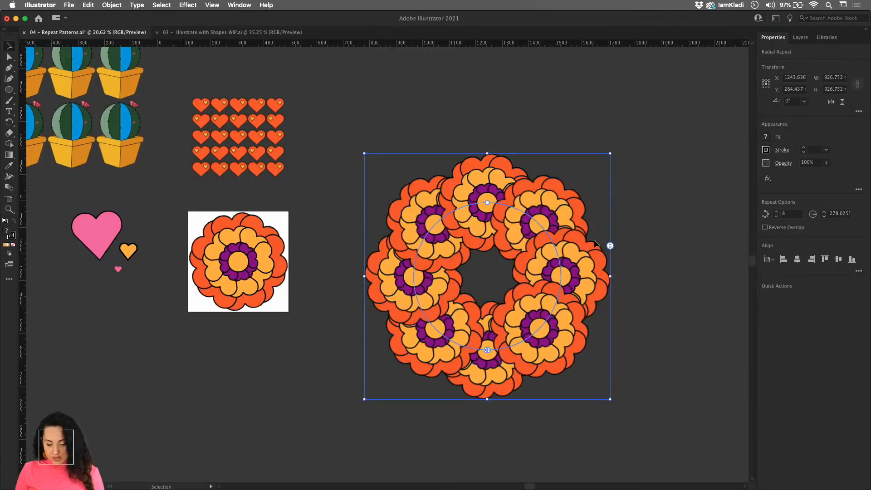
pyautogui.moveTo(487, 203); pyautogui.dragTo(509, 200)
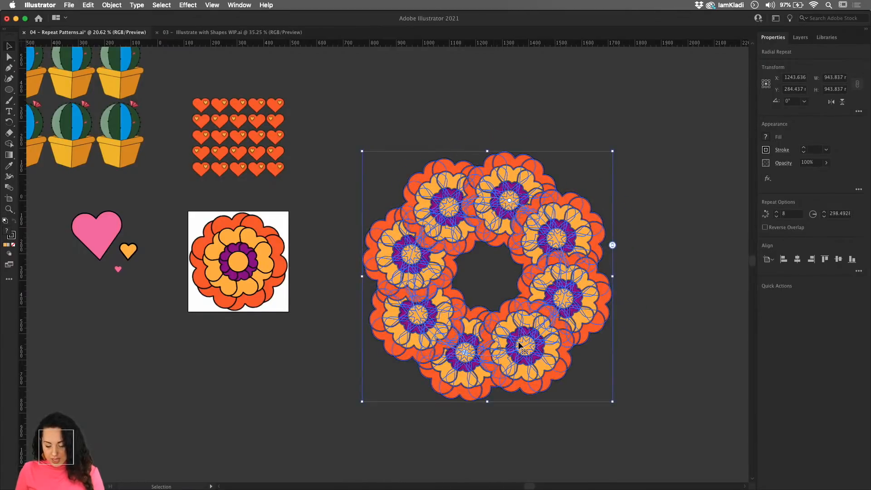
pyautogui.click(658, 320)
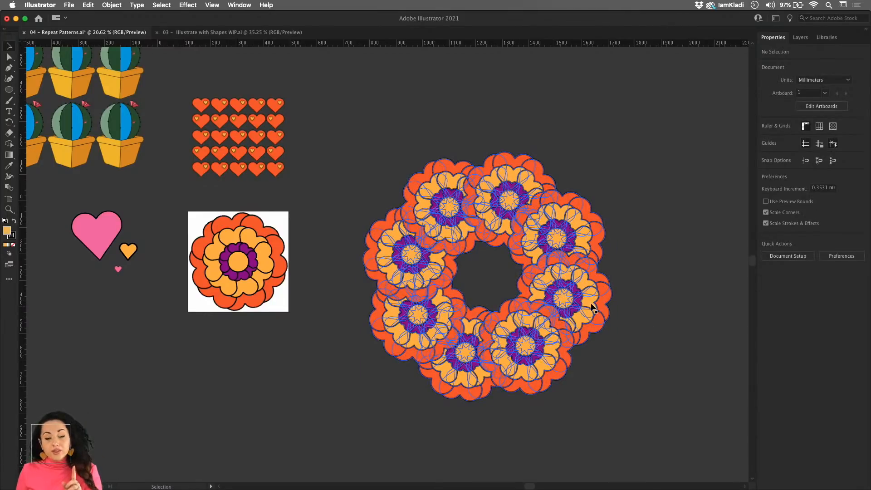
# - Move the radial flower ring up so it sits beside the heart grid, leaving empty canvas below
pyautogui.press('z')
pyautogui.keyDown('alt'); pyautogui.click(528, 333); pyautogui.keyUp('alt')
pyautogui.press('v')
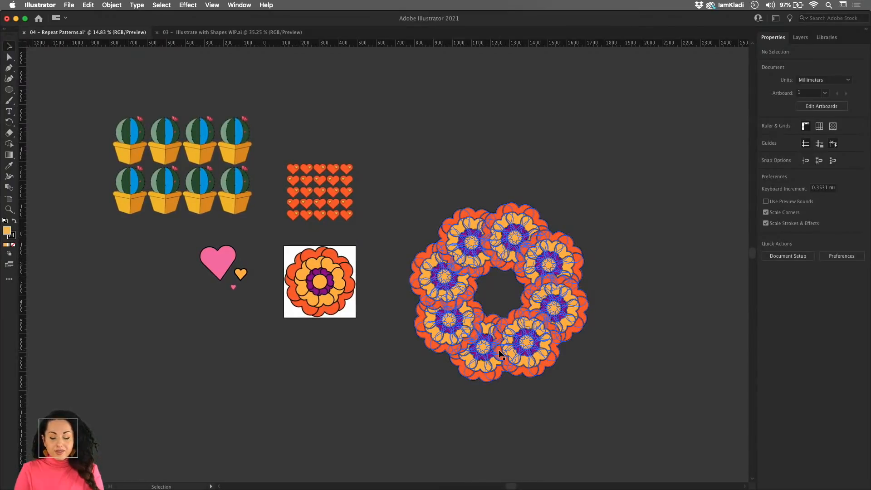
pyautogui.moveTo(546, 248); pyautogui.dragTo(518, 158)
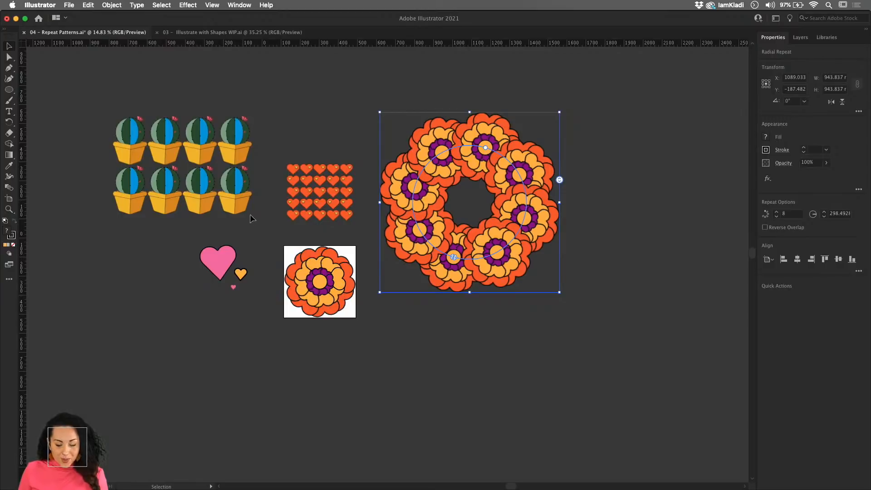
pyautogui.click(104, 7)
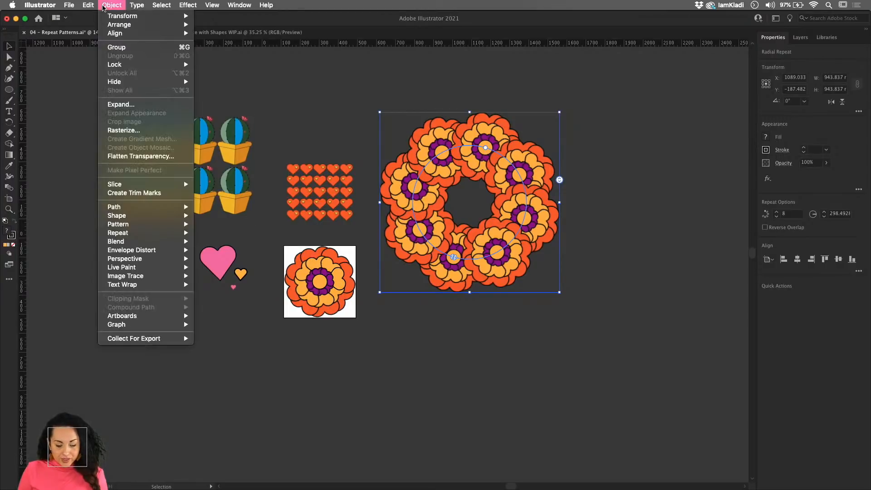
pyautogui.click(370, 387)
# - Move the large pink heart onto the empty canvas below the flower ring and make a mirror repeat of it
pyautogui.moveTo(227, 264); pyautogui.dragTo(417, 391)
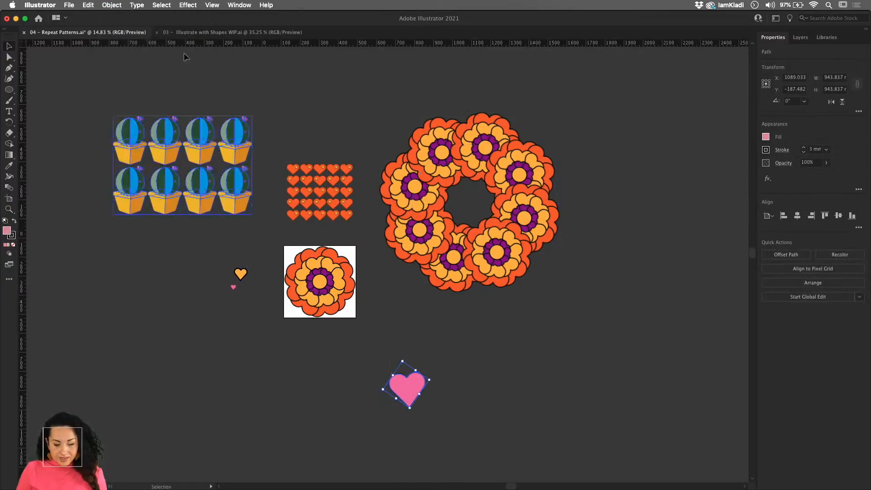
pyautogui.click(111, 5)
pyautogui.moveTo(137, 236)
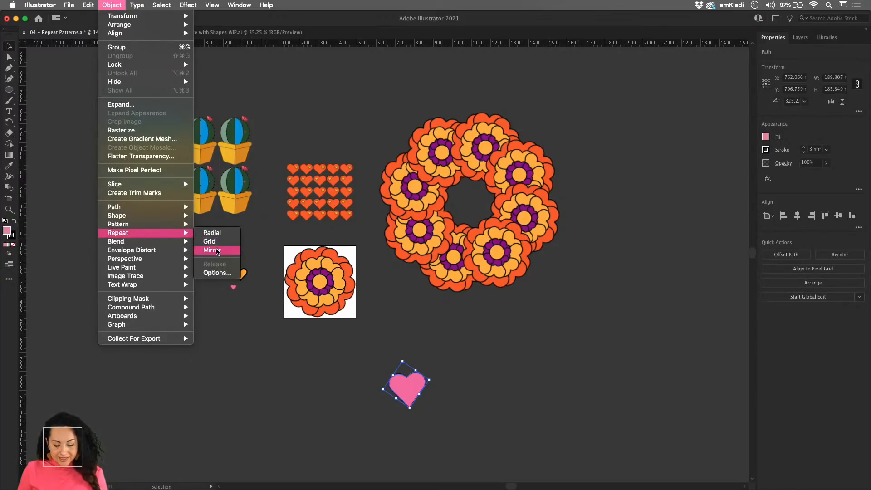
pyautogui.click(219, 255)
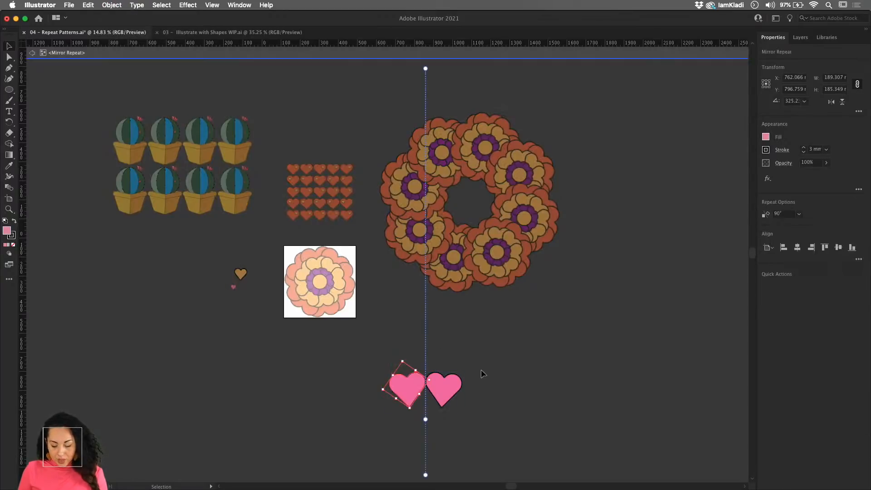
# - Duplicate the original heart inside the mirror repeat to form three mirrored pairs, with the middle pair set farther out
pyautogui.click(446, 397)
pyautogui.scroll(5, 439, 394)
pyautogui.scroll(-3, 439, 394)
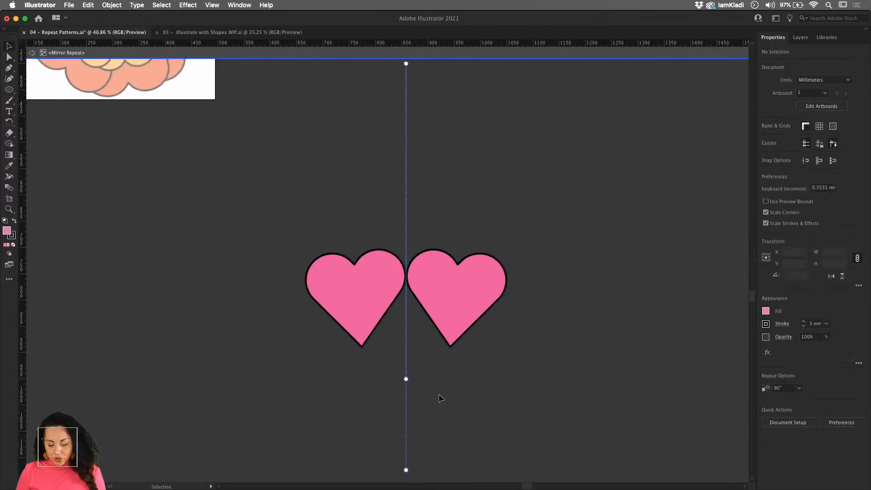
pyautogui.scroll(-3, 439, 398)
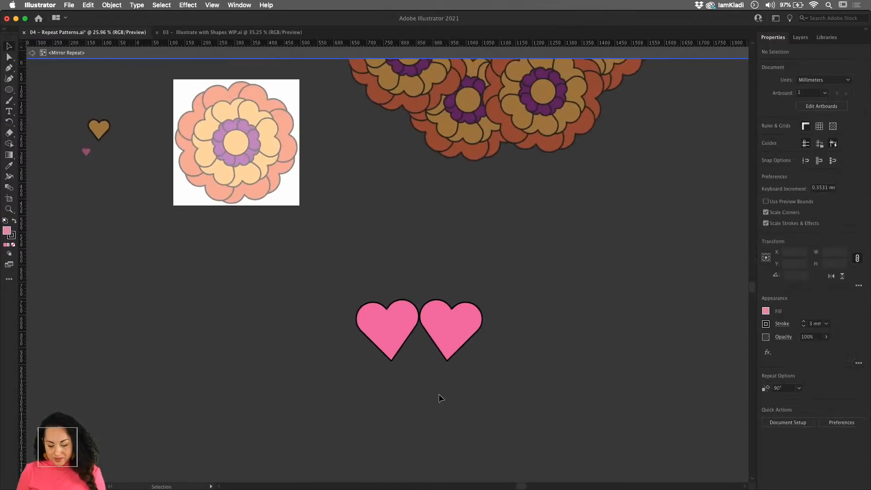
pyautogui.click(384, 333)
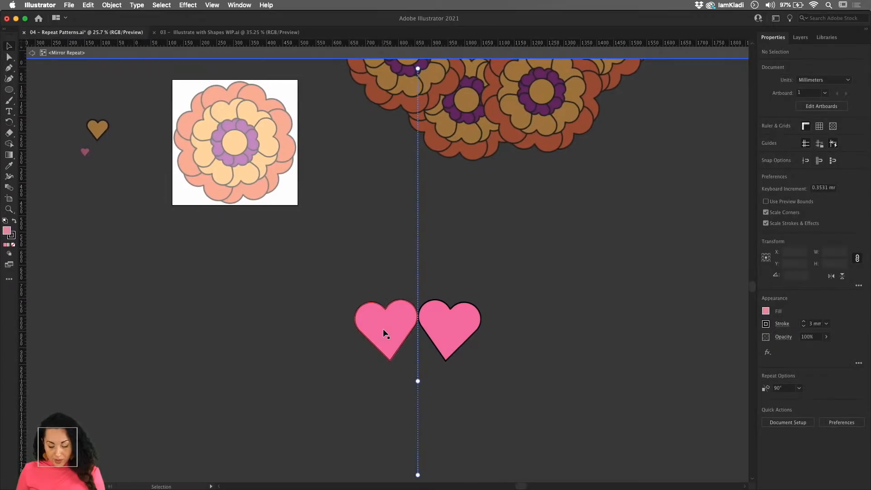
pyautogui.moveTo(384, 334); pyautogui.dragTo(376, 445)
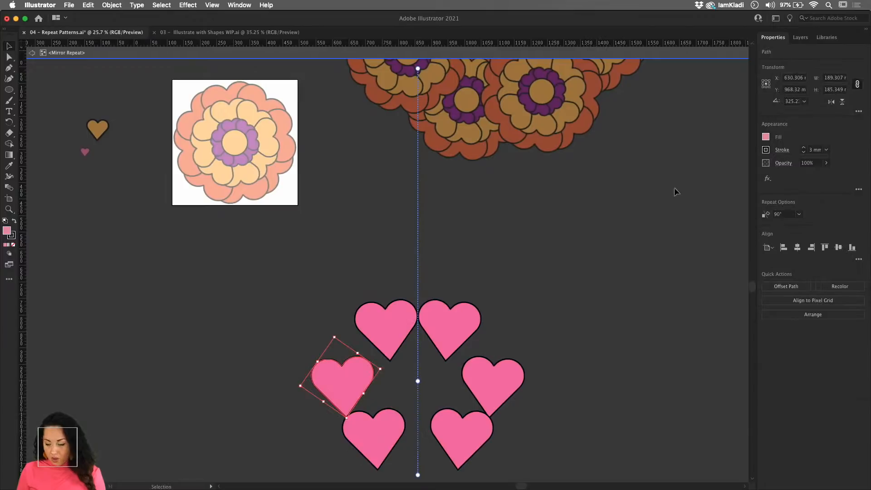
# - Fill the original middle heart of the mirror repeat with red and shift it slightly up and outward
pyautogui.click(765, 137)
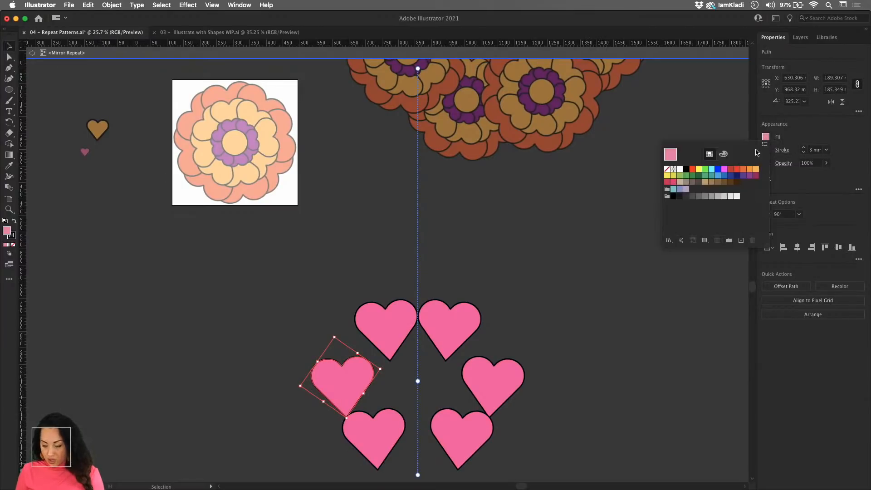
pyautogui.click(735, 170)
pyautogui.click(336, 370)
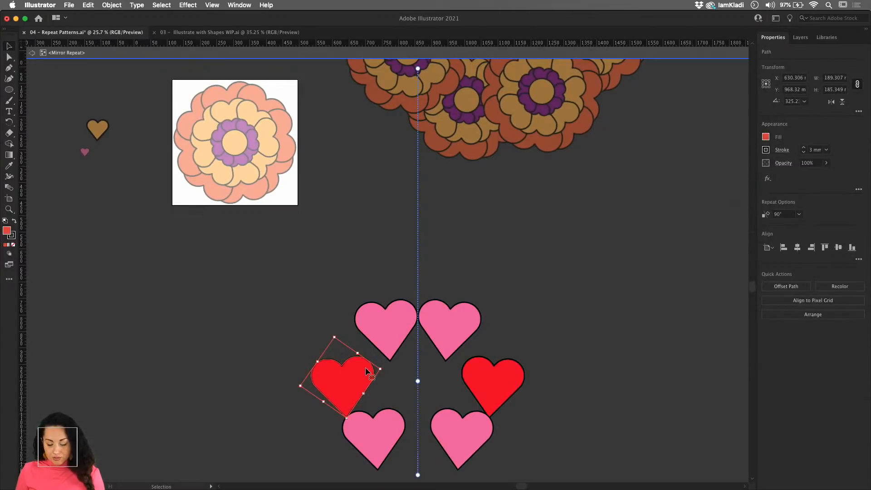
pyautogui.moveTo(358, 380); pyautogui.dragTo(344, 365)
# - Move the mirror axis away from the hearts to widen the gap, tilt it slightly, and leave the mirror repeat's isolation mode
pyautogui.click(509, 407)
pyautogui.scroll(-5, 502, 366)
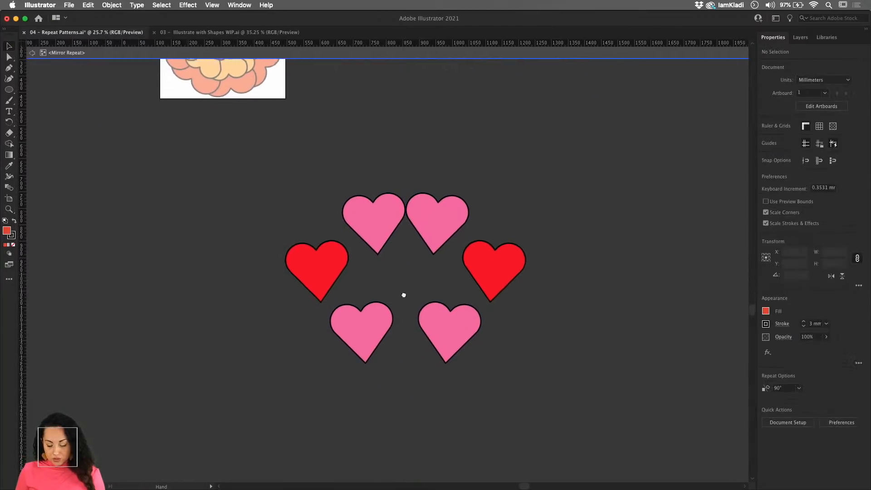
pyautogui.scroll(-4, 404, 294)
pyautogui.moveTo(409, 472); pyautogui.dragTo(627, 368)
pyautogui.moveTo(561, 394); pyautogui.dragTo(398, 438)
pyautogui.moveTo(407, 192); pyautogui.dragTo(429, 205)
pyautogui.click(511, 298)
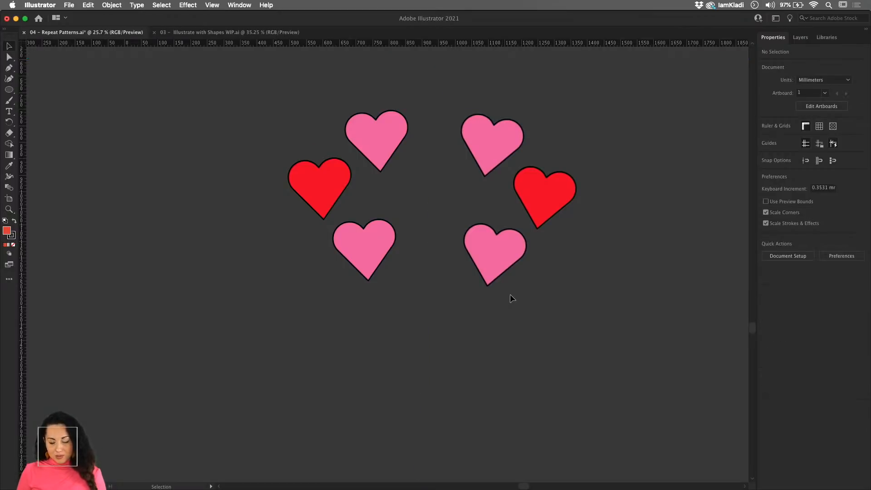
# - Move the layered flower off the artboard onto the empty canvas beside it
pyautogui.scroll(-3, 509, 294)
pyautogui.press('z')
pyautogui.moveTo(380, 140); pyautogui.dragTo(391, 148)
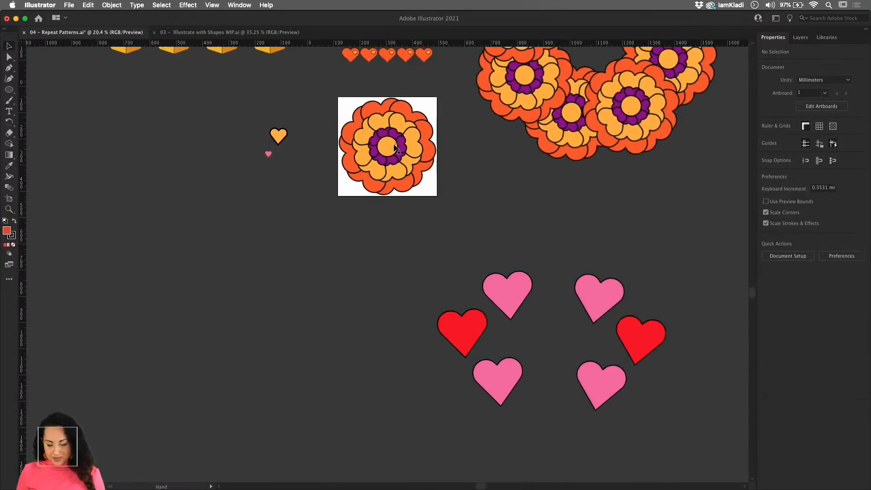
pyautogui.click(392, 148)
pyautogui.click(419, 173)
pyautogui.moveTo(439, 198); pyautogui.dragTo(153, 178)
# - Move the heart grid repeat onto the artboard and enlarge it to about 365 mm wide
pyautogui.scroll(5, 345, 145)
pyautogui.click(315, 110)
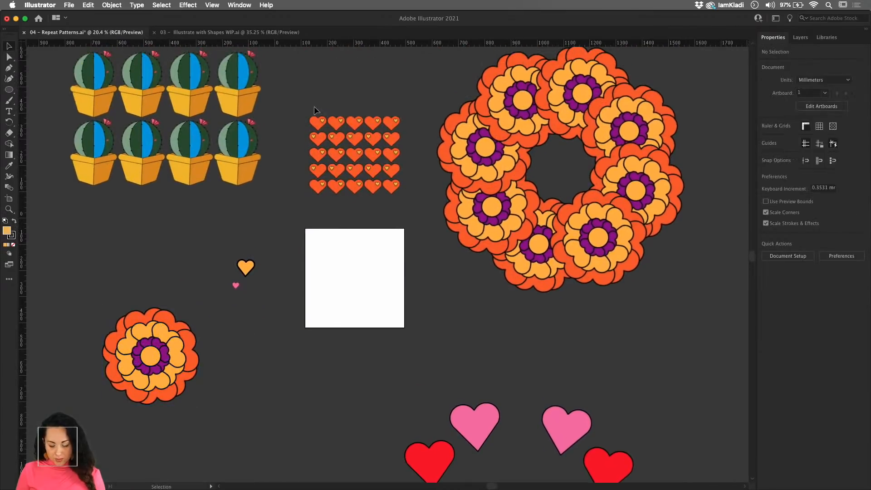
pyautogui.moveTo(373, 181); pyautogui.dragTo(374, 181)
pyautogui.moveTo(358, 156); pyautogui.dragTo(394, 279)
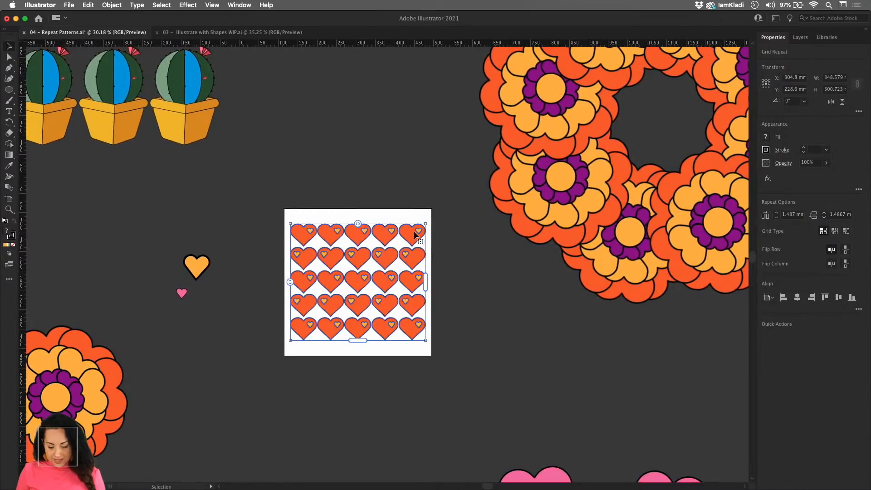
pyautogui.moveTo(425, 223)
pyautogui.mouseDown()
pyautogui.moveTo(438, 210)
pyautogui.moveTo(418, 231)
pyautogui.mouseUp()
pyautogui.click(462, 266)
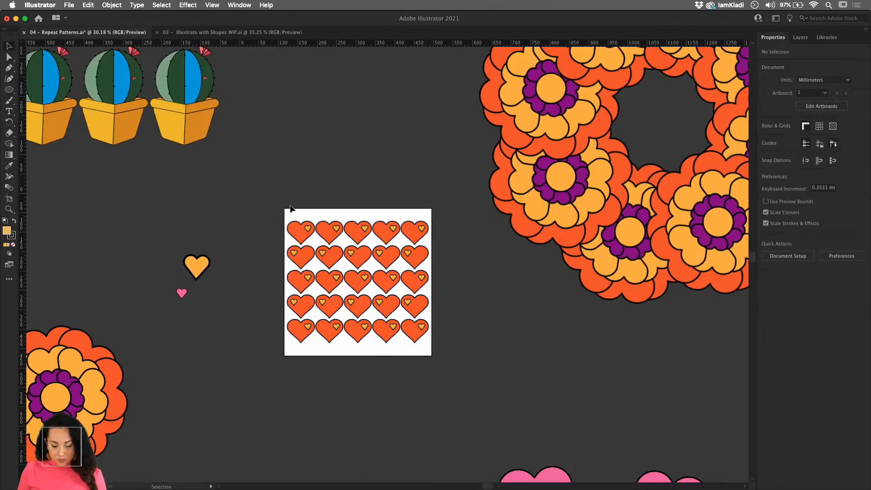
# - Extend the heart grid to six rows, centre it on the artboard, and scale it down slightly to leave a small margin
pyautogui.click(361, 317)
pyautogui.moveTo(360, 344); pyautogui.dragTo(361, 356)
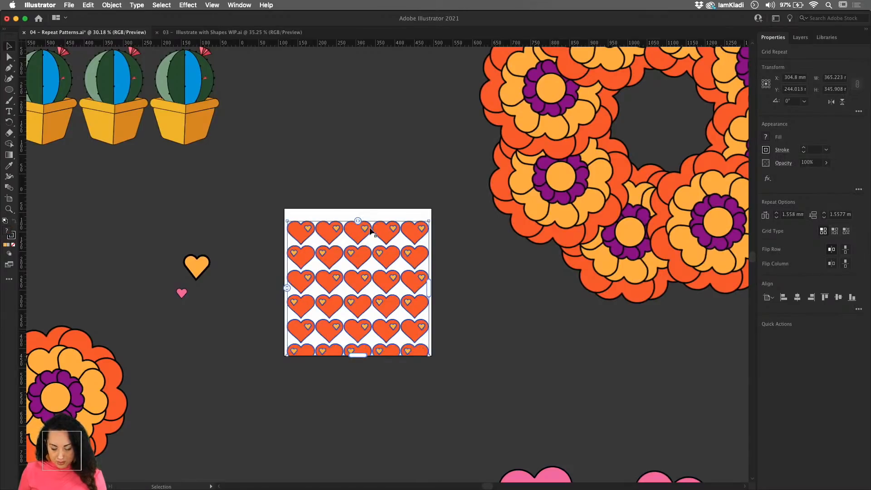
pyautogui.moveTo(370, 231); pyautogui.dragTo(373, 223)
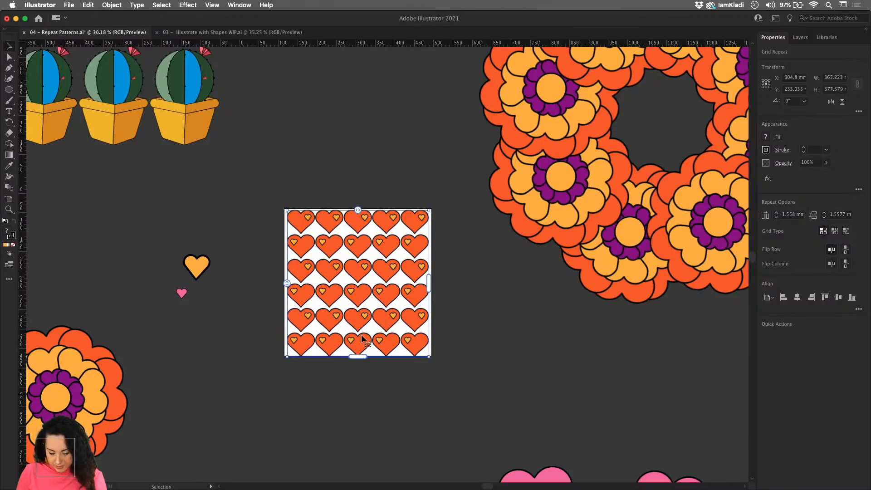
pyautogui.scroll(3, 361, 335)
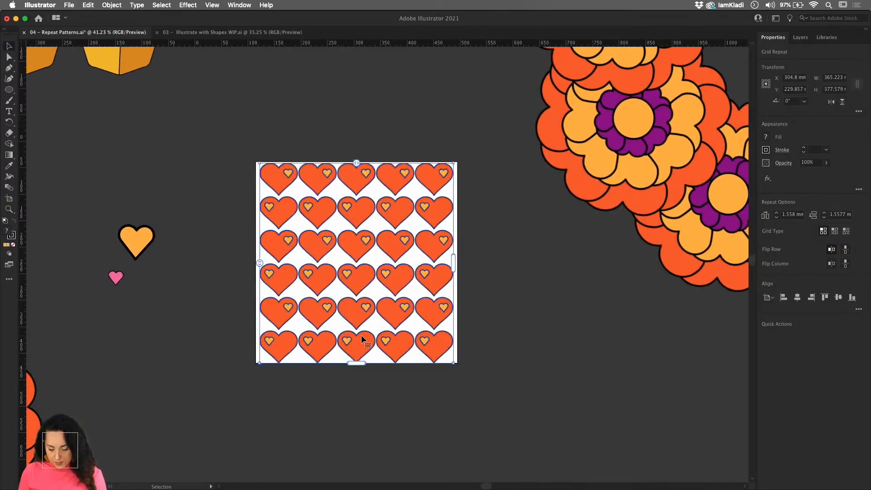
pyautogui.moveTo(455, 363); pyautogui.dragTo(420, 339)
pyautogui.click(483, 343)
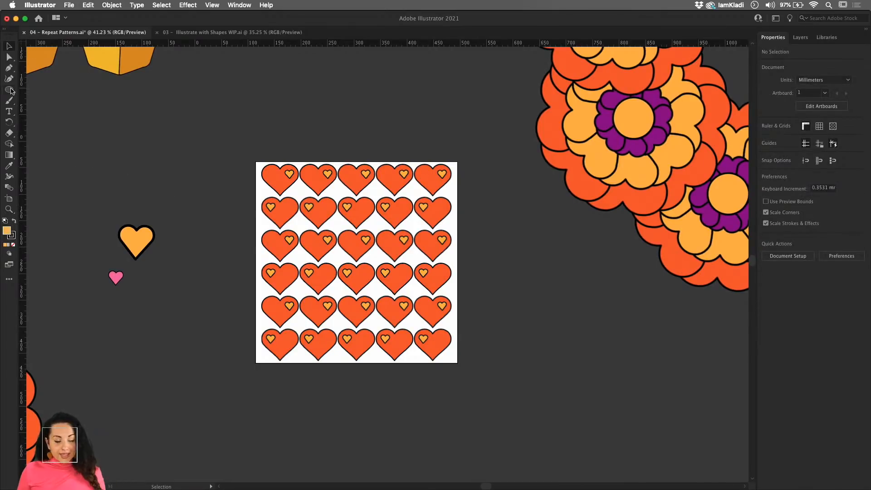
# - Draw a 381 × 381 mm square exactly over the artboard and remove its fill and stroke
pyautogui.moveTo(11, 90); pyautogui.dragTo(36, 89)
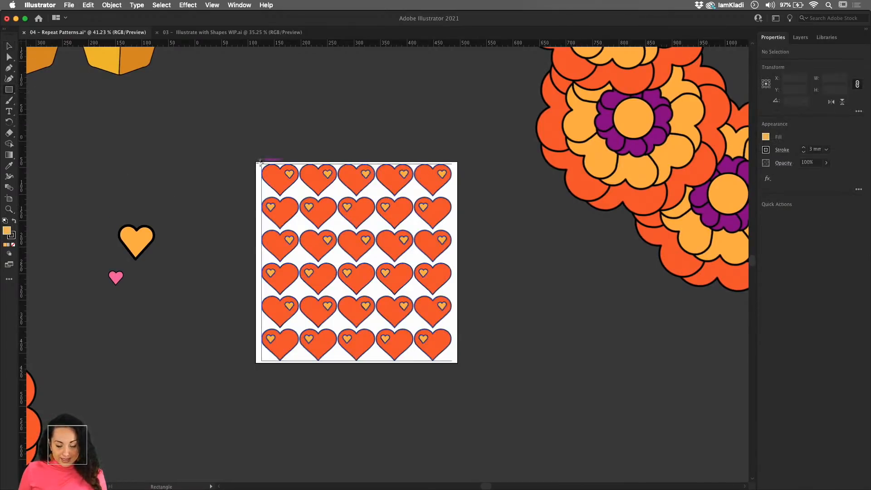
pyautogui.moveTo(256, 160); pyautogui.dragTo(457, 361)
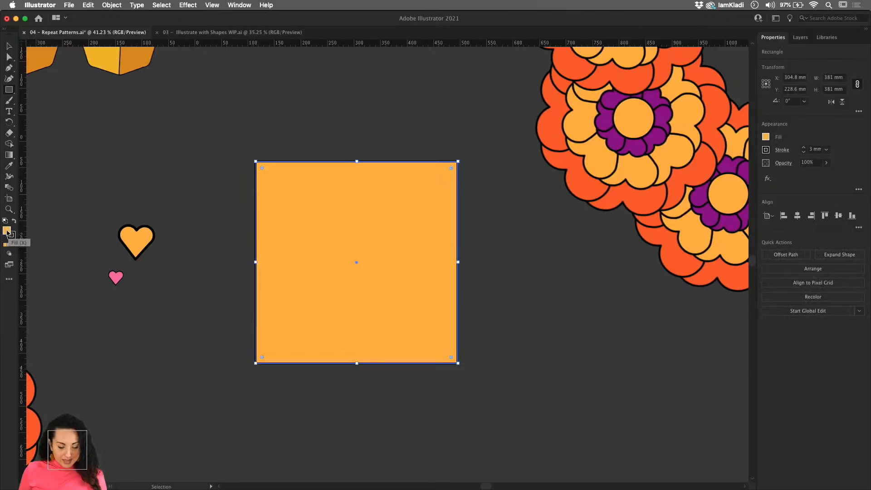
pyautogui.click(13, 246)
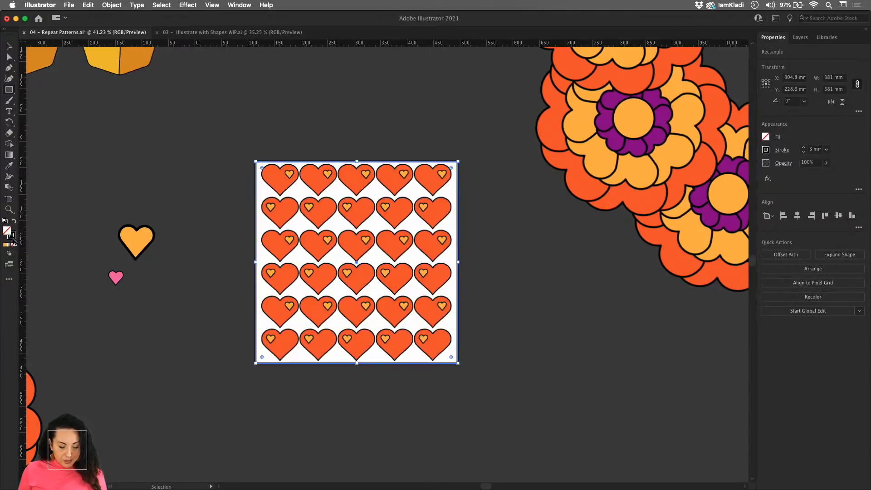
pyautogui.click(13, 239)
pyautogui.click(13, 245)
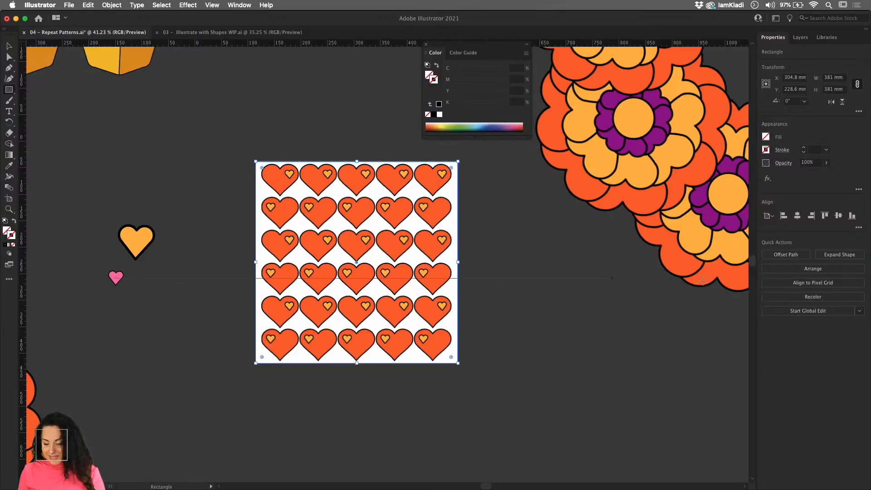
# - Display the document's swatches beside the artboard and enlarge their display to show the whole collection
pyautogui.click(247, 5)
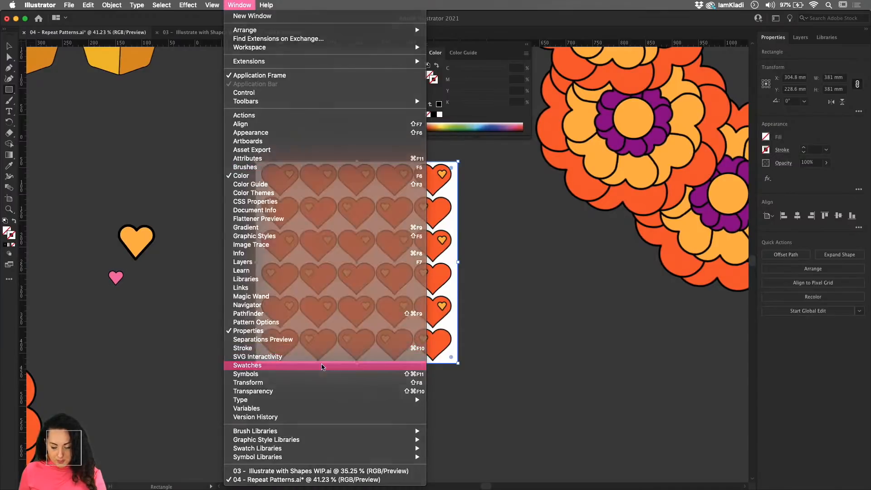
pyautogui.click(320, 365)
pyautogui.moveTo(443, 92); pyautogui.dragTo(550, 134)
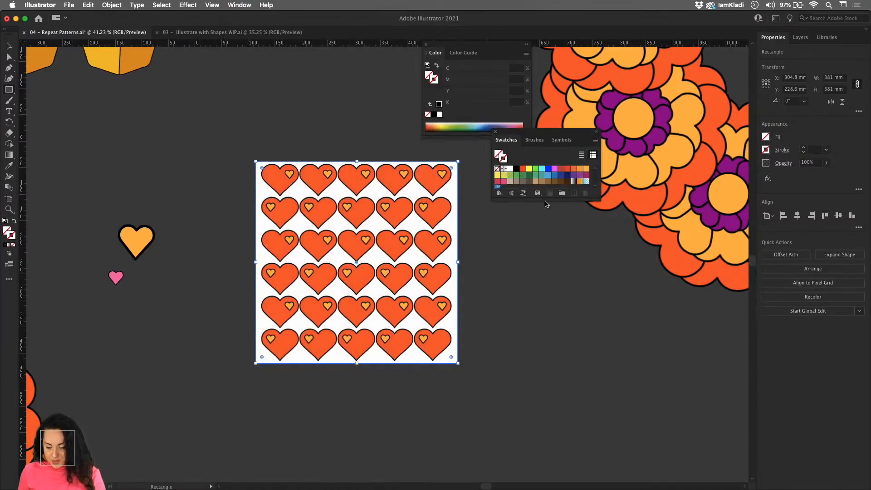
pyautogui.moveTo(547, 200); pyautogui.dragTo(559, 315)
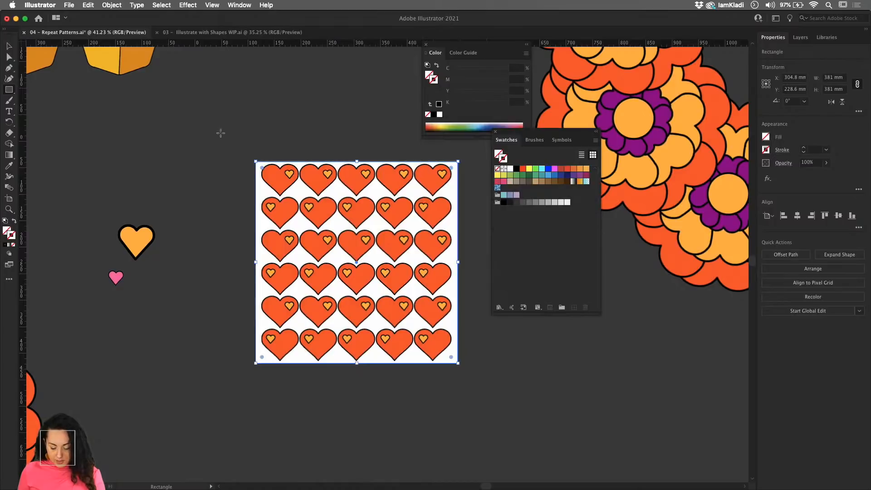
# - Save the heart grid together with its invisible square as a new pattern swatch
pyautogui.press('v')
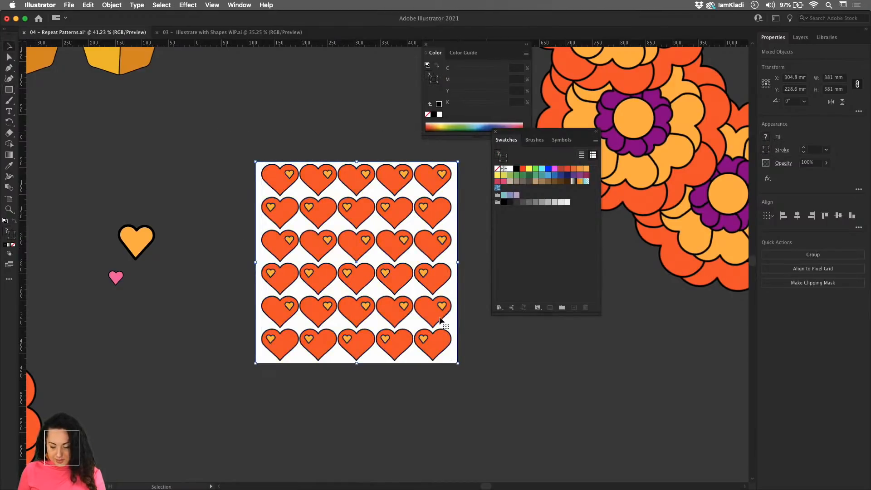
pyautogui.moveTo(457, 300); pyautogui.dragTo(512, 258)
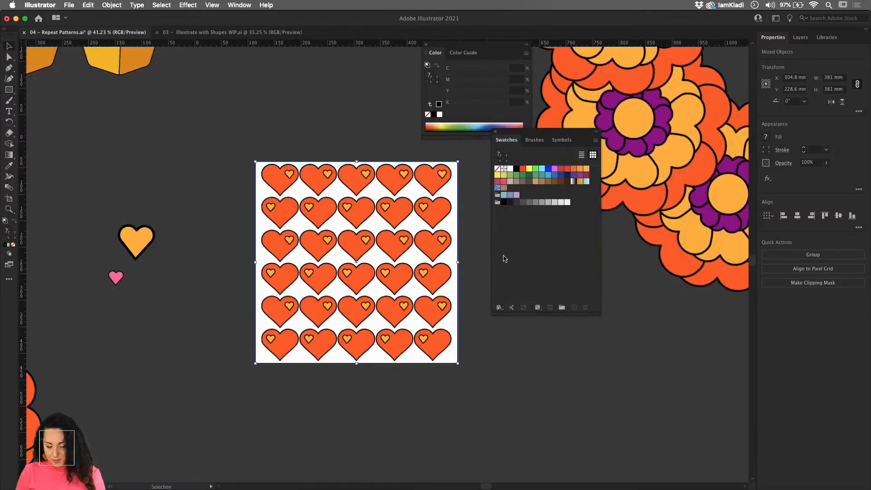
pyautogui.click(491, 369)
# - Draw a rectangle about 1619 × 1045 mm above the cactus grid and fill it with the new heart pattern swatch
pyautogui.scroll(-5, 490, 369)
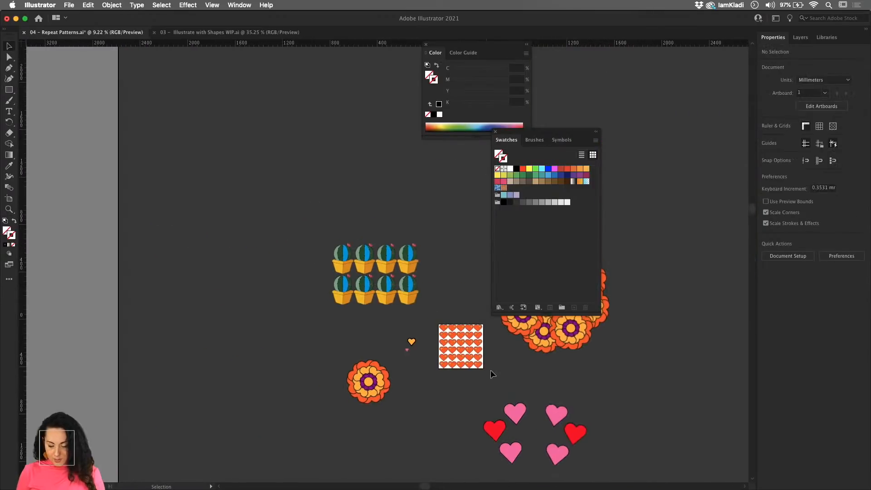
pyautogui.moveTo(475, 337); pyautogui.dragTo(311, 329)
pyautogui.click(9, 89)
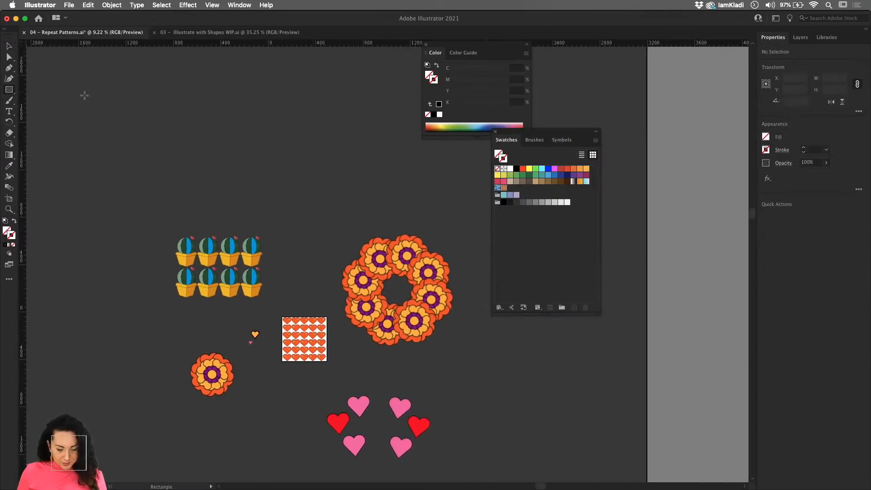
pyautogui.moveTo(186, 79); pyautogui.dragTo(377, 201)
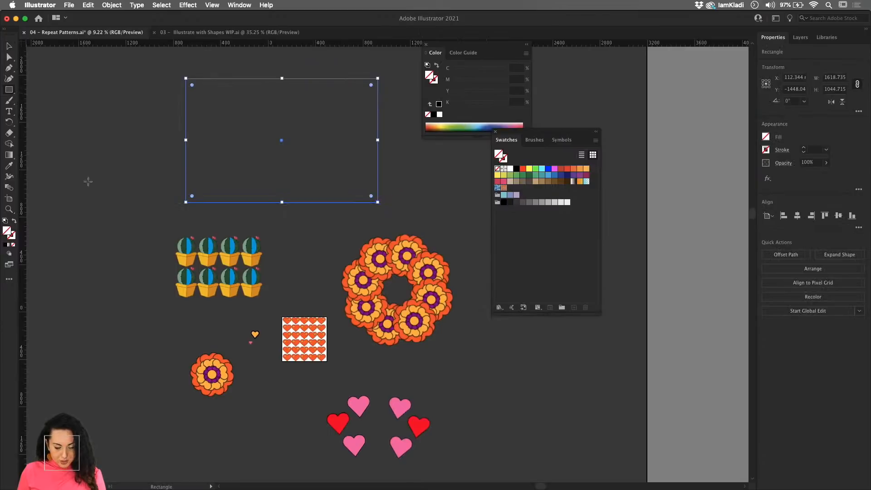
pyautogui.click(503, 188)
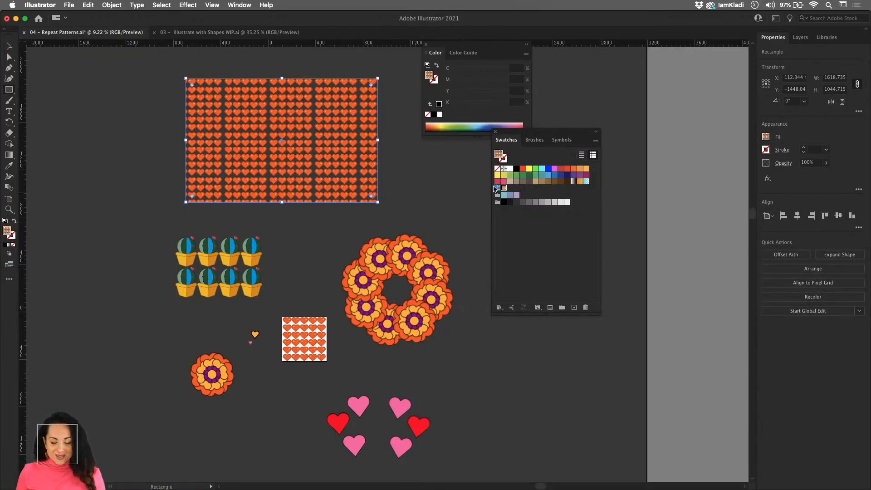
# - Select the invisible square behind the artboard's heart grid and fill it with the purple swatch
pyautogui.press('z')
pyautogui.moveTo(293, 319); pyautogui.dragTo(446, 388)
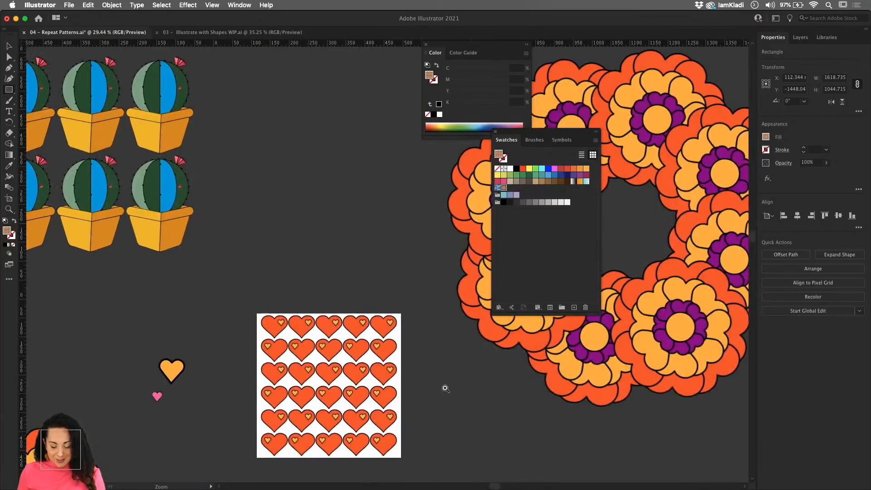
pyautogui.press('v')
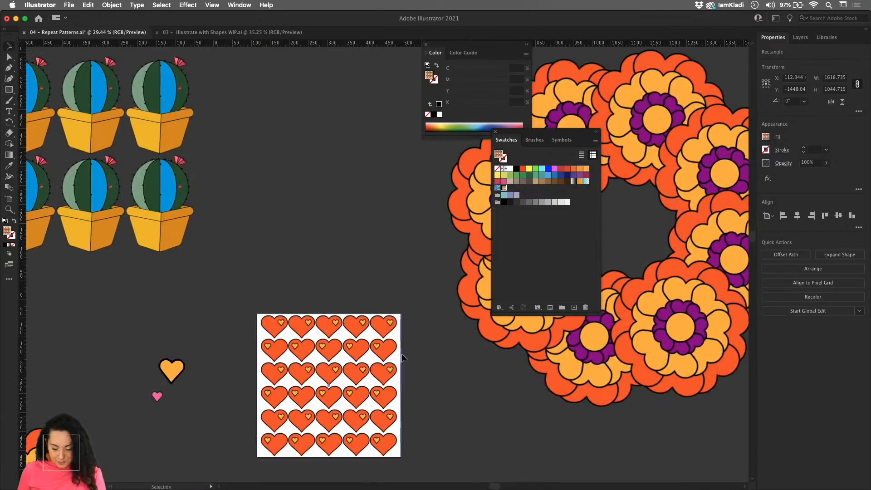
pyautogui.click(401, 354)
pyautogui.press('v')
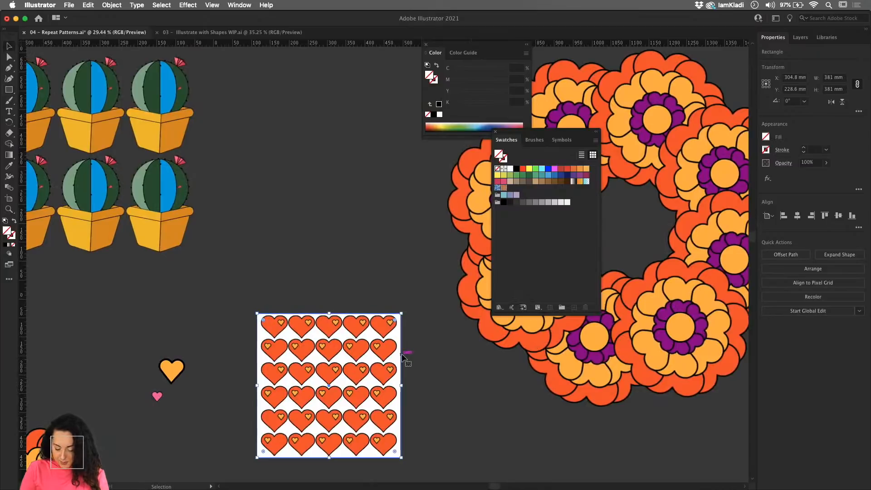
pyautogui.click(579, 175)
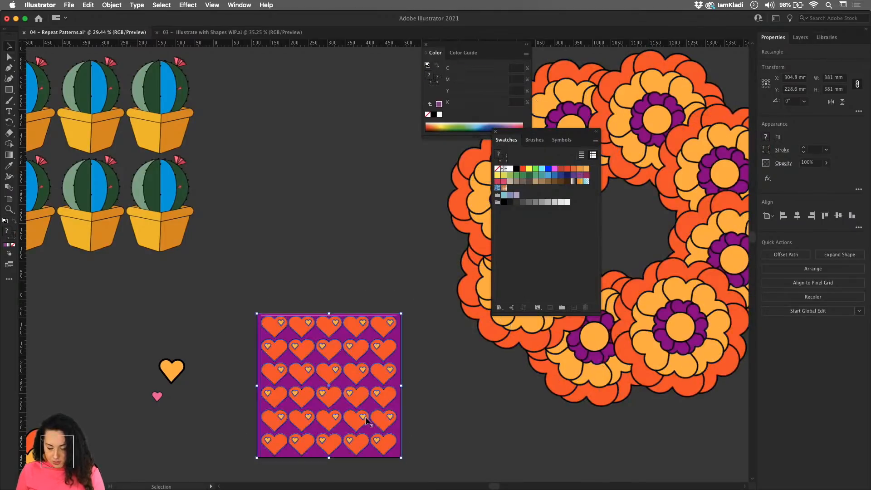
# - Save the heart grid with its purple background as a new pattern swatch and fill the large rectangle above the cacti with it
pyautogui.moveTo(363, 418); pyautogui.dragTo(545, 230)
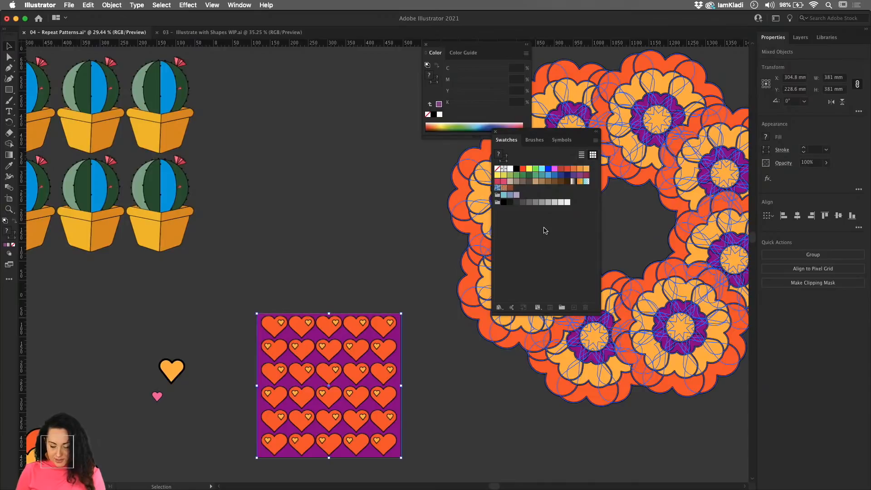
pyautogui.scroll(-5, 355, 282)
pyautogui.click(340, 126)
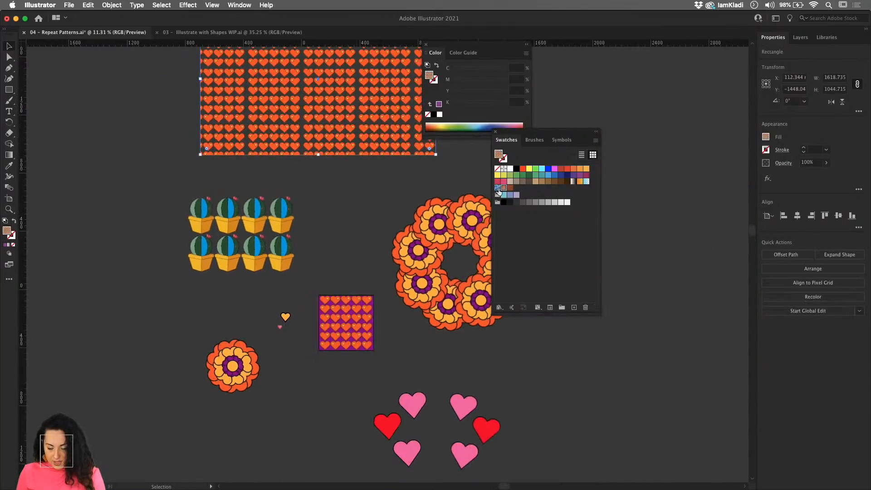
pyautogui.click(510, 188)
pyautogui.moveTo(302, 166); pyautogui.dragTo(294, 276)
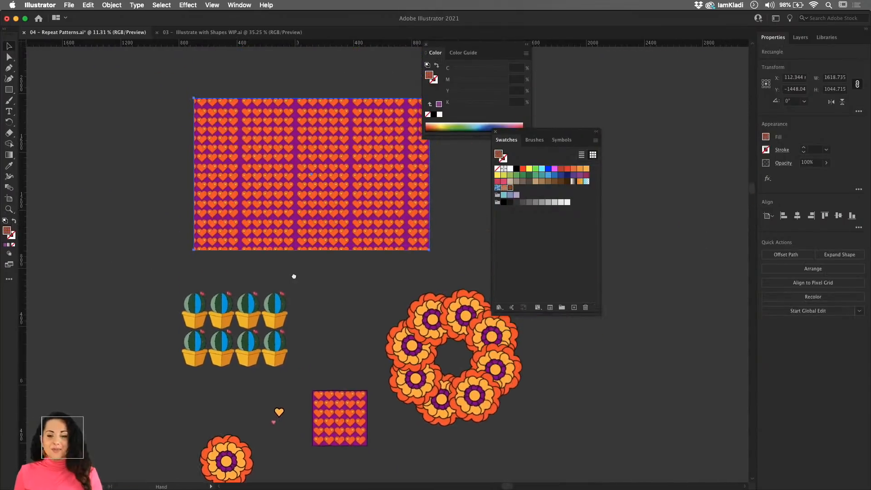
pyautogui.moveTo(289, 218); pyautogui.dragTo(446, 299)
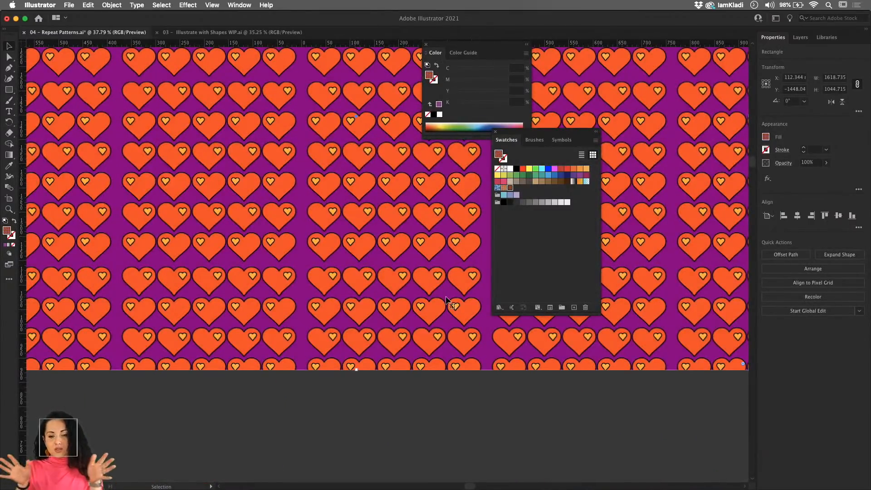
pyautogui.scroll(-5, 446, 297)
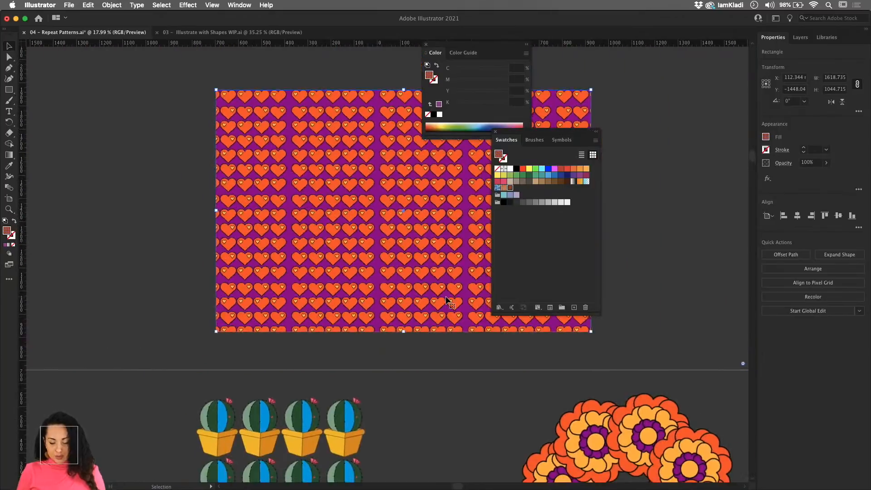
# - Enlarge the heart grid slightly within the purple square and deselect it
pyautogui.scroll(-4, 446, 297)
pyautogui.scroll(-3, 446, 295)
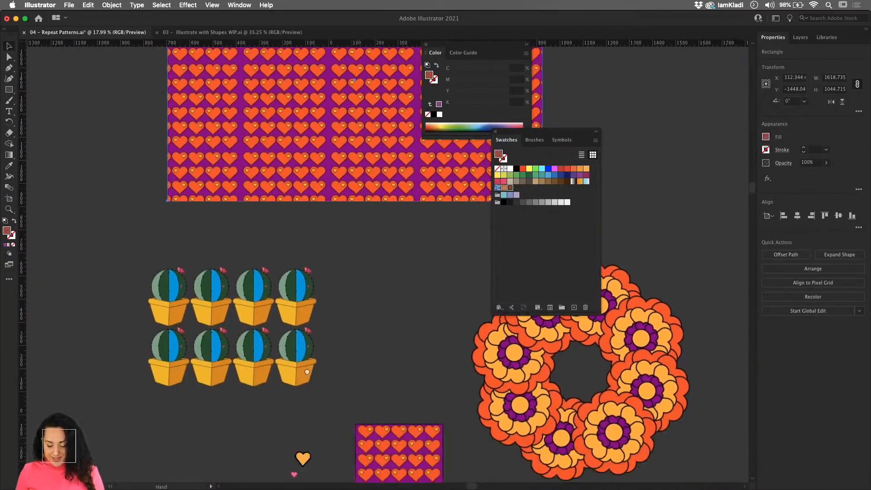
pyautogui.scroll(4, 394, 330)
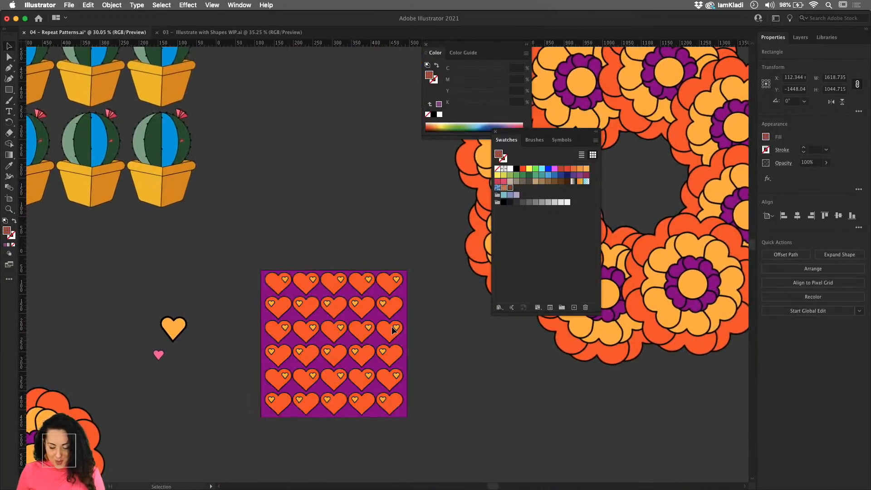
pyautogui.click(394, 330)
pyautogui.moveTo(398, 414); pyautogui.dragTo(400, 402)
pyautogui.click(417, 402)
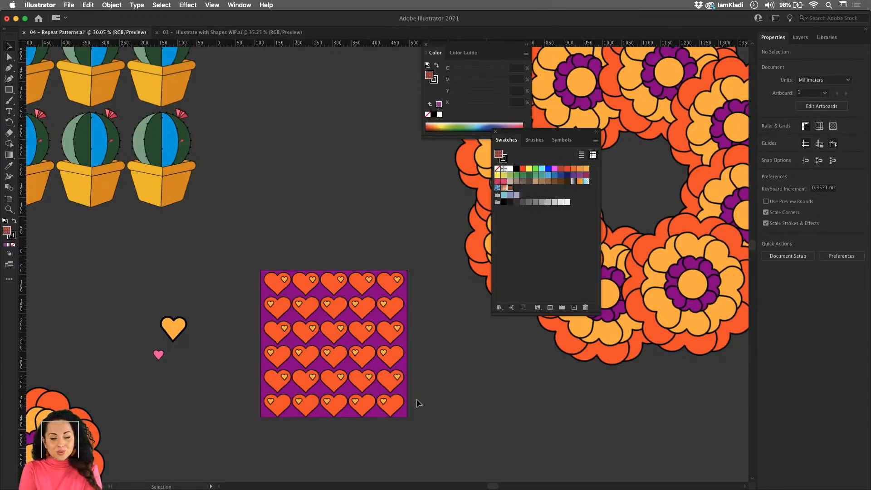
pyautogui.scroll(-3, 396, 390)
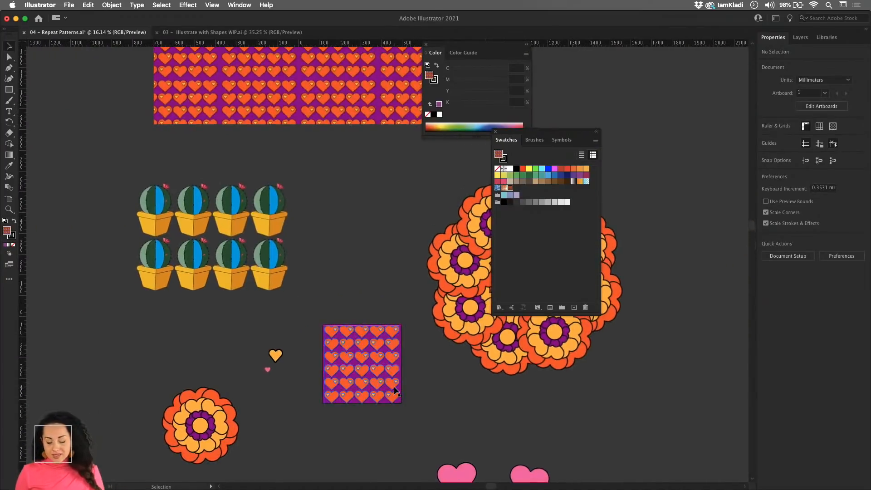
pyautogui.moveTo(345, 485)
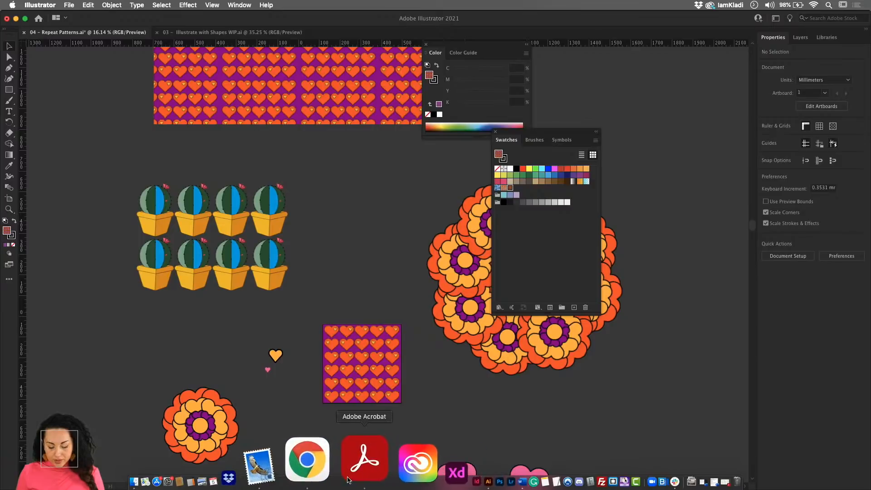
pyautogui.click(338, 480)
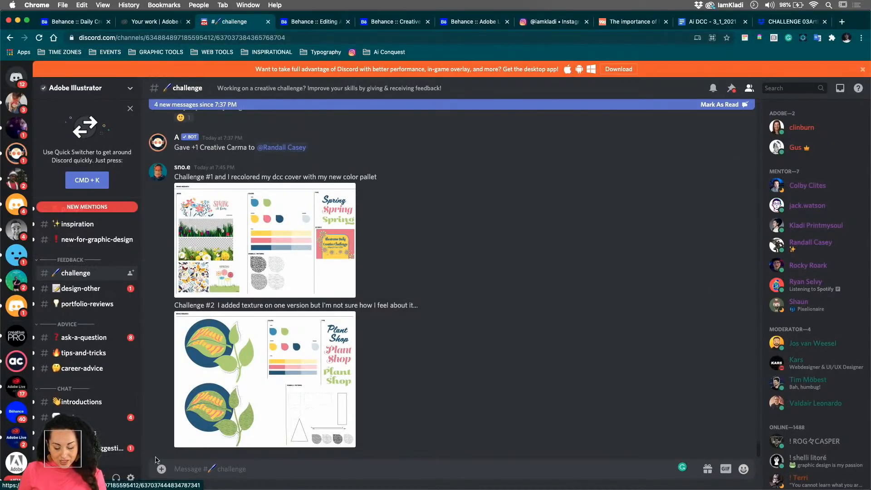
pyautogui.click(161, 469)
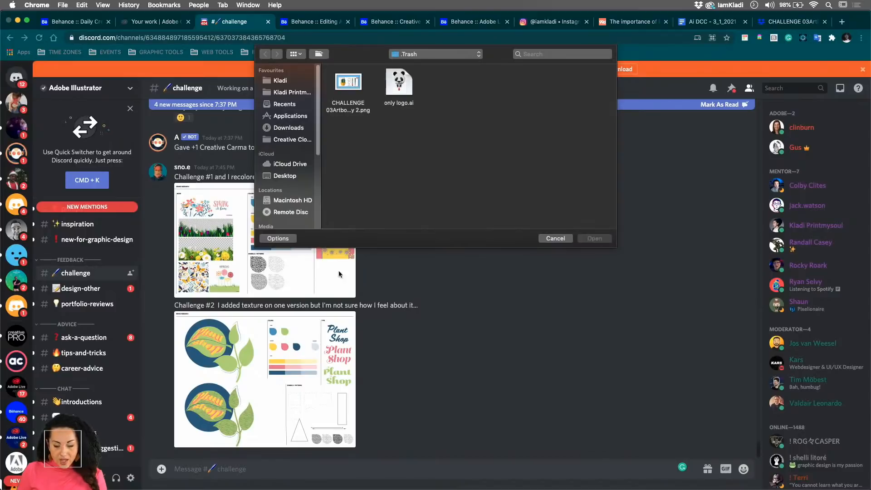
pyautogui.click(286, 176)
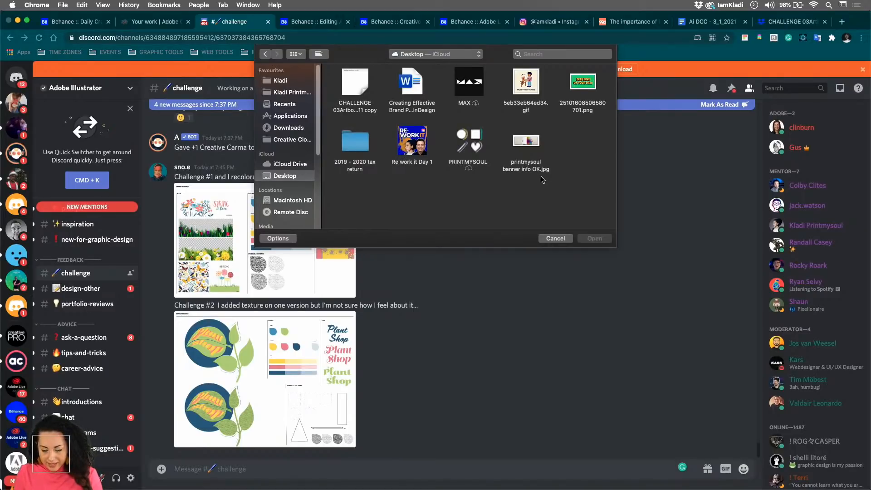
pyautogui.click(294, 83)
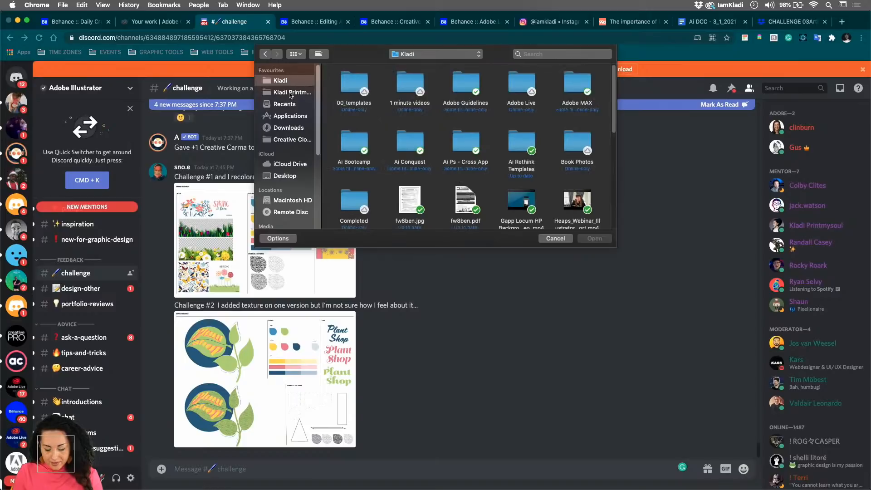
pyautogui.click(555, 238)
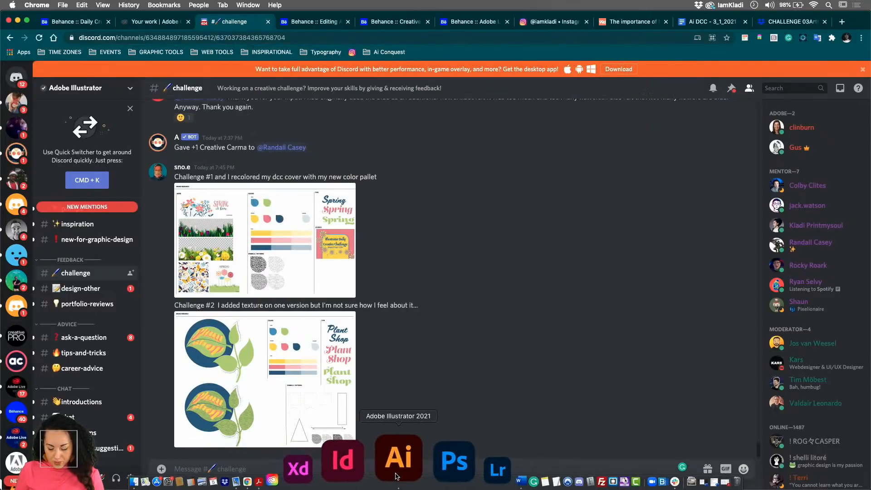
pyautogui.click(421, 473)
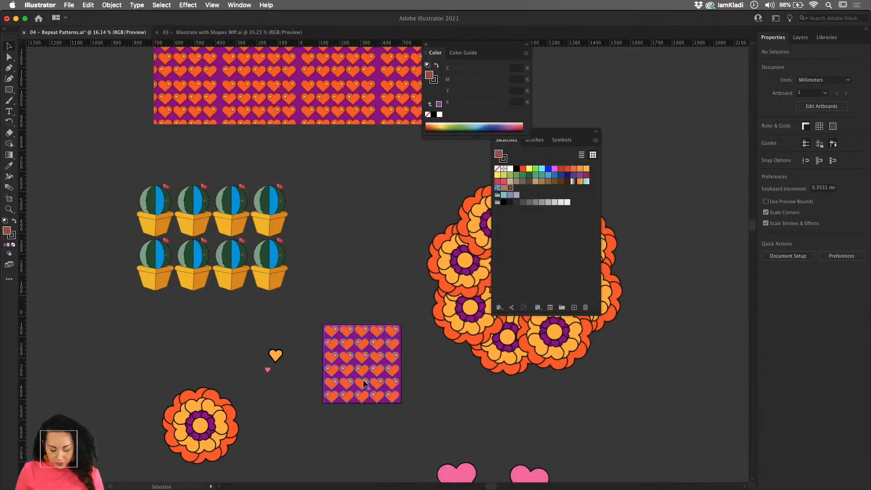
# - Export Artboard 1 for screens as a JPG 100 at 1x scale to the Desktop folder
pyautogui.press('super+alt+e')
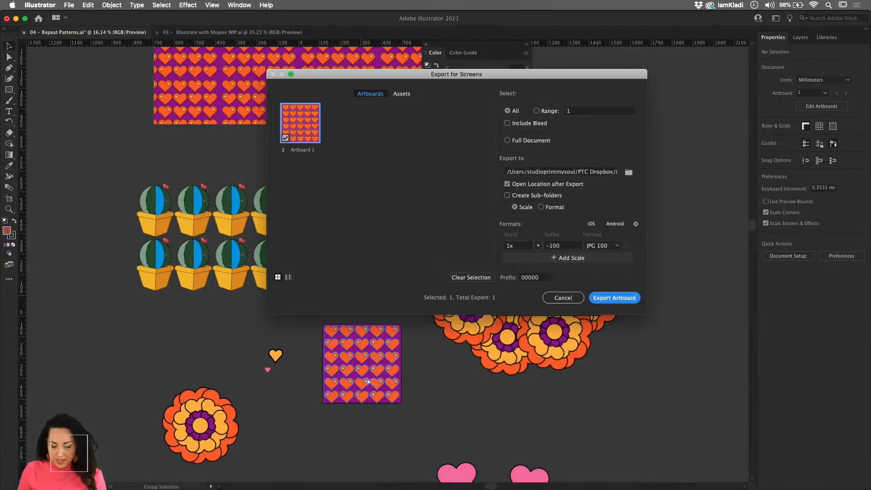
pyautogui.click(628, 172)
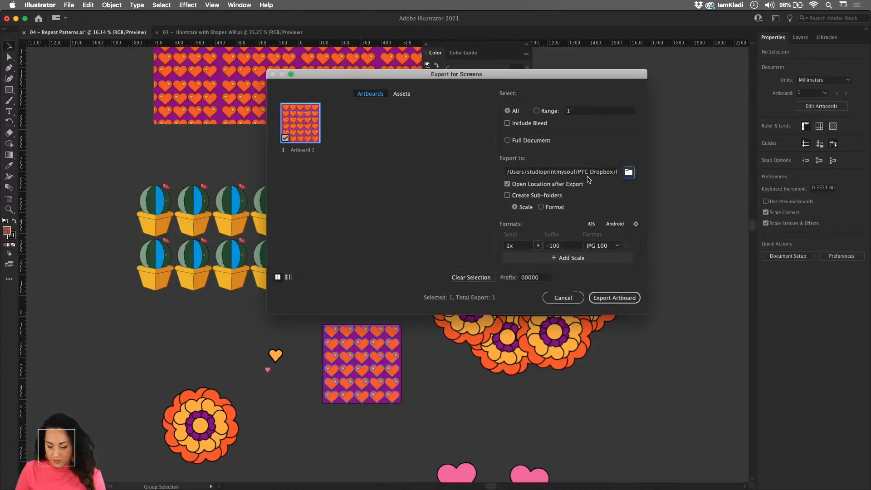
pyautogui.click(628, 173)
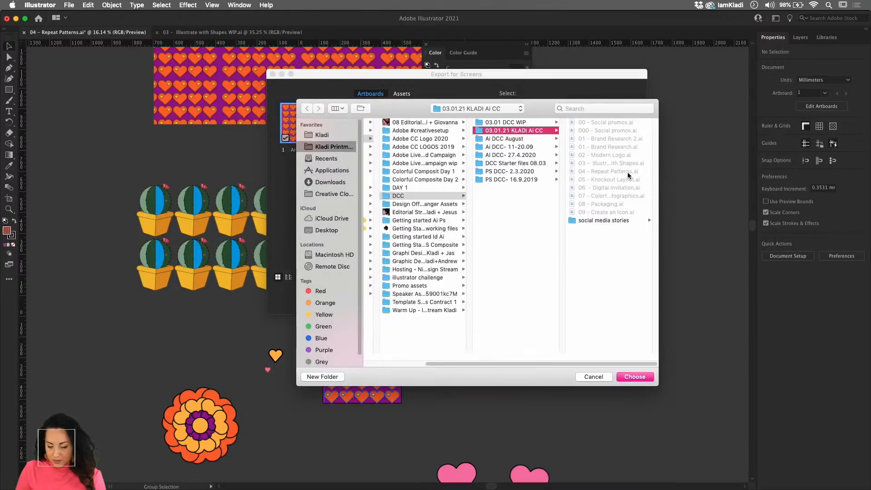
pyautogui.click(322, 230)
pyautogui.click(635, 377)
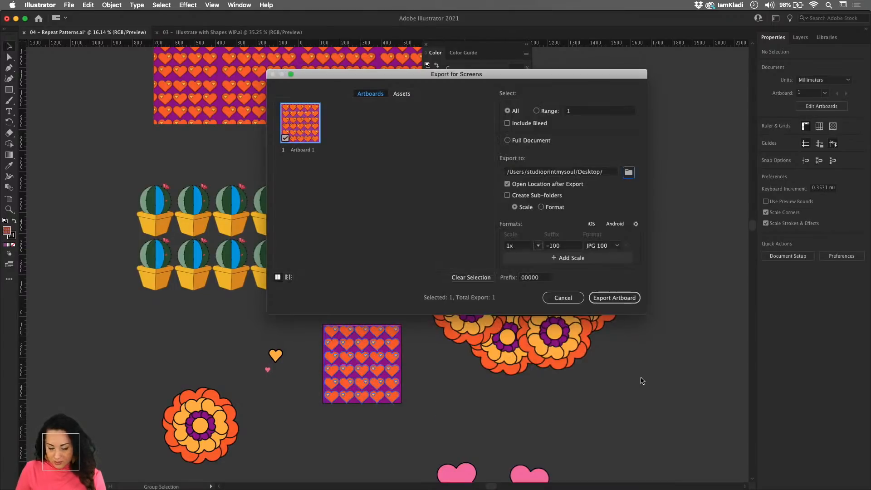
pyautogui.click(613, 297)
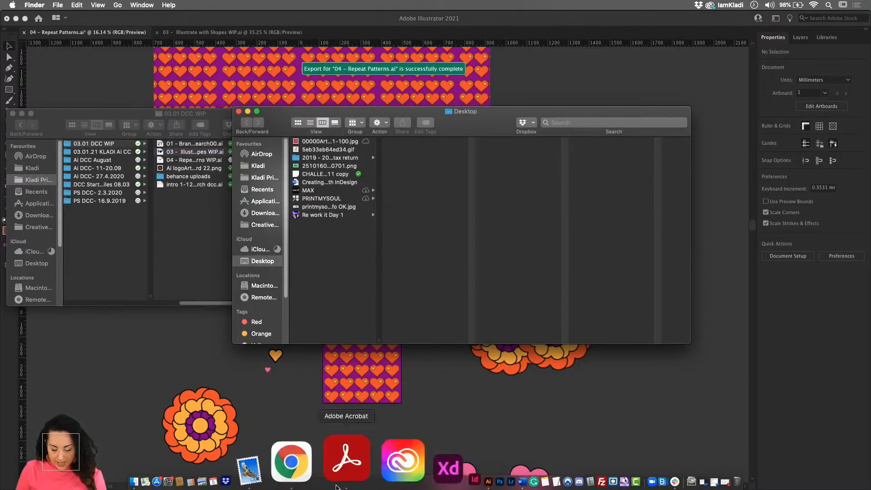
# - Switch to Chrome and upload 00000Artboard 1-100.jpg from the Desktop to the Discord challenge channel with the comment "challenge 04"
pyautogui.click(337, 484)
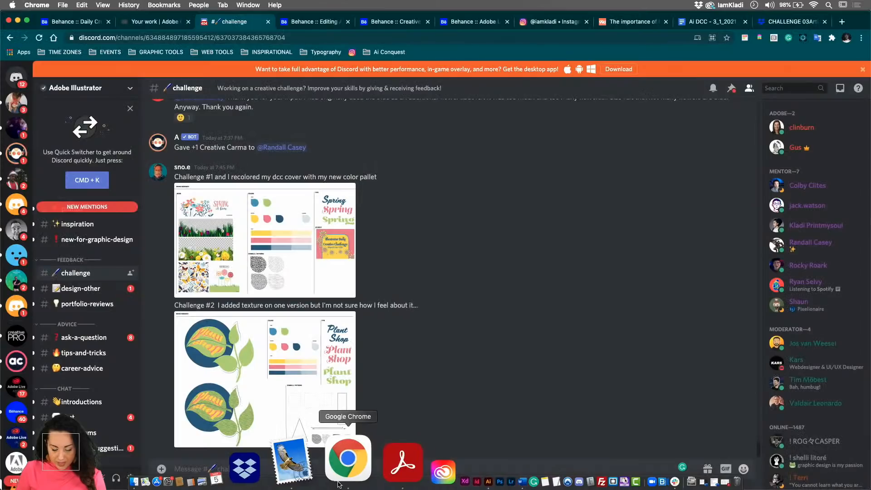
pyautogui.click(162, 469)
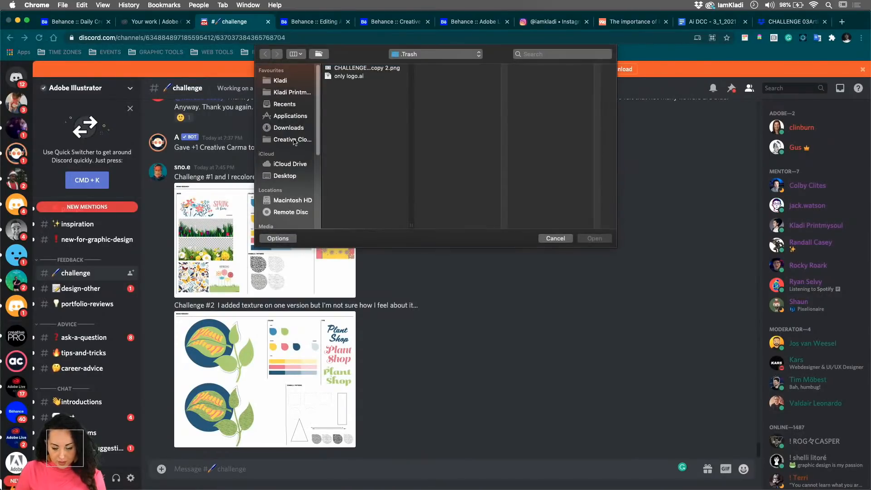
pyautogui.click(289, 176)
pyautogui.click(360, 68)
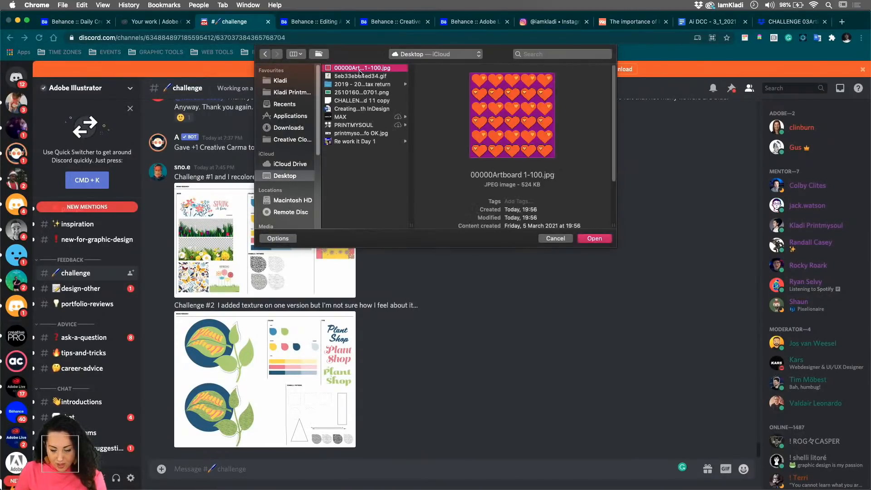
pyautogui.click(594, 239)
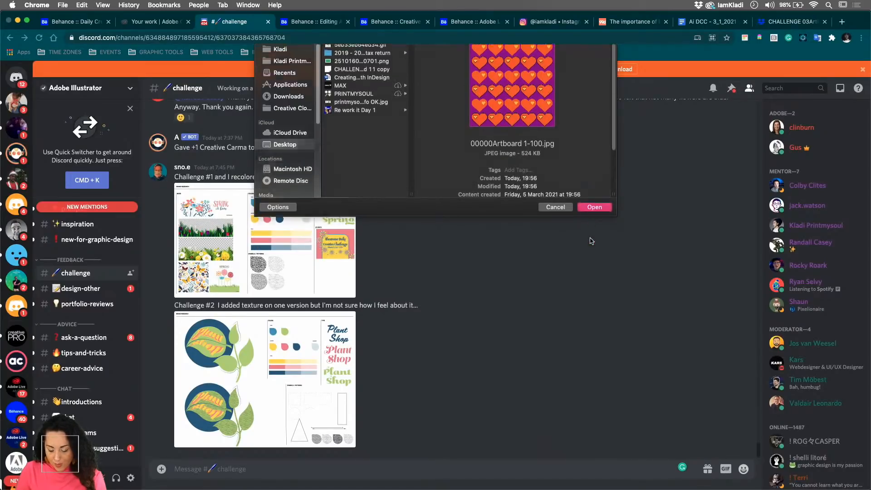
pyautogui.write('challenge')
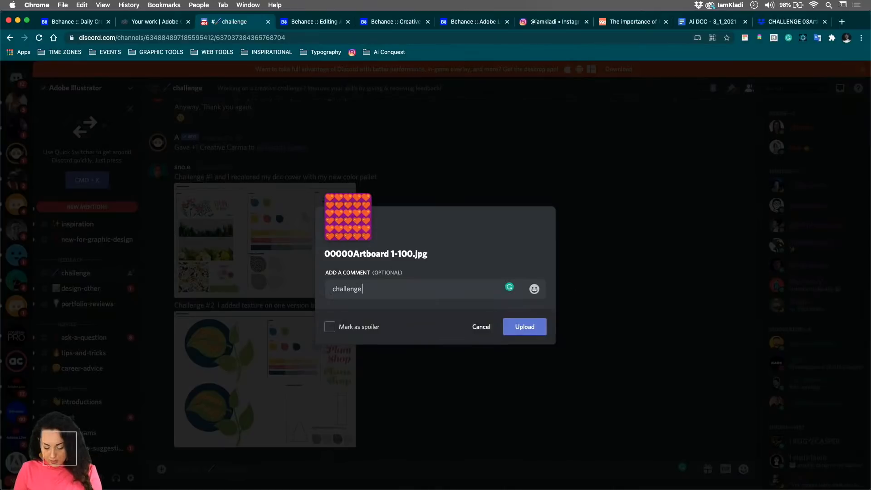
pyautogui.write(' 04')
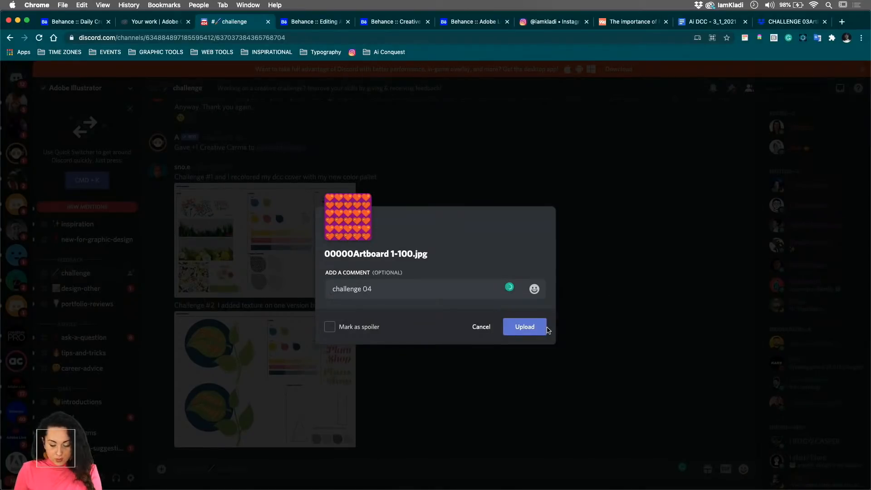
pyautogui.click(545, 327)
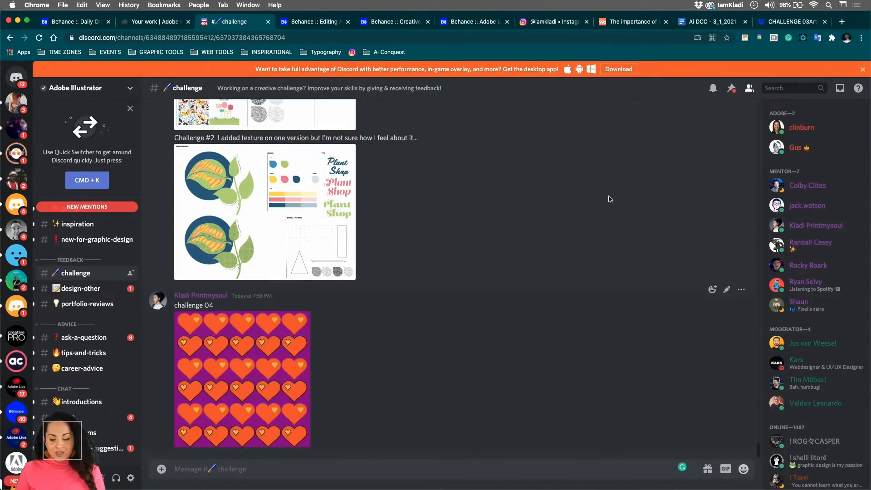
# - Go to the Behance project editor showing the "03 - Illustrate with Shapes" artwork
pyautogui.click(318, 22)
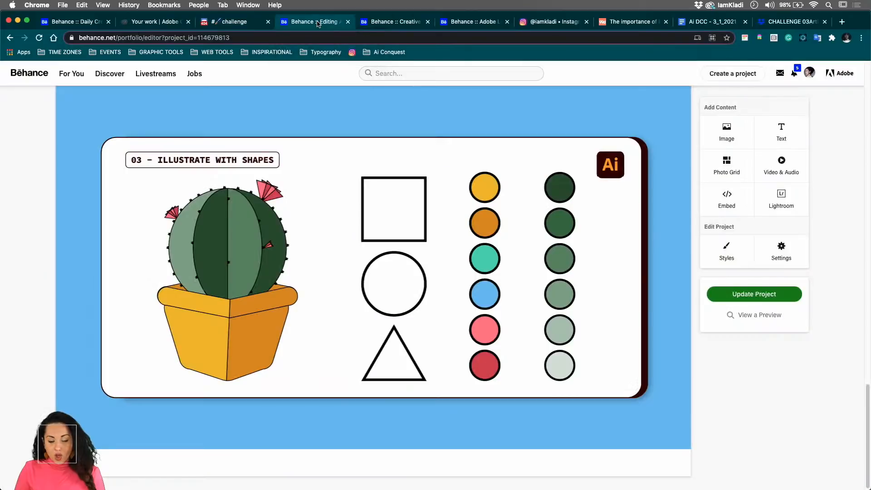